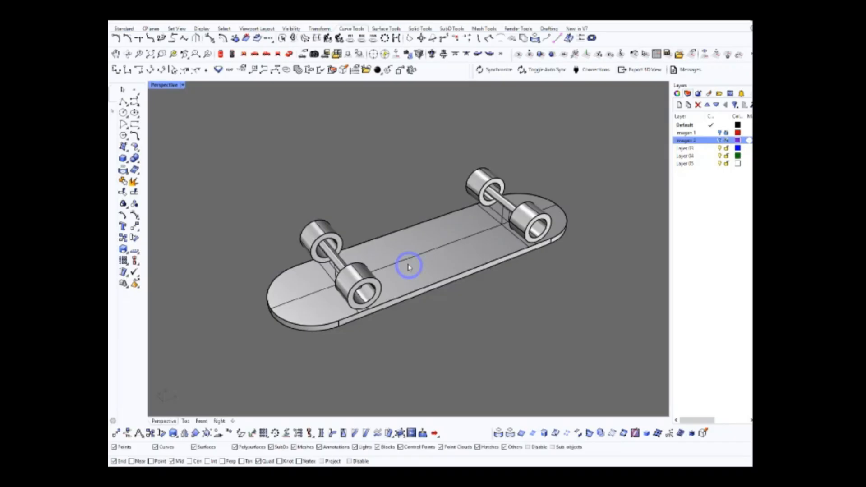
Examine the skateboard model's deck, trucks and wheels from several angles
{"action": "right_click_drag", "start_coordinate": [418, 263], "coordinate": [391, 243]}
{"action": "right_click_drag", "start_coordinate": [293, 226], "coordinate": [364, 285]}
{"action": "left_click", "coordinate": [430, 280]}
{"action": "right_click_drag", "start_coordinate": [430, 280], "coordinate": [450, 275]}
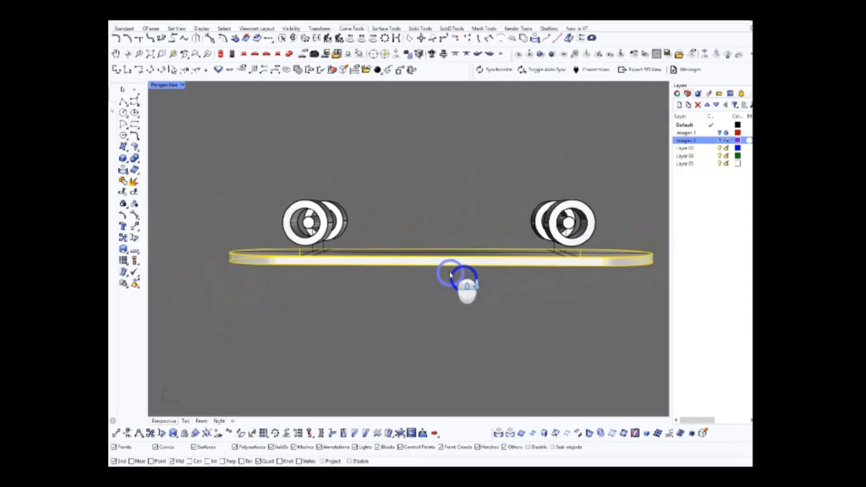
{"action": "scroll", "coordinate": [456, 317], "scroll_direction": "up", "scroll_amount": 3}
{"action": "scroll", "coordinate": [456, 276], "scroll_direction": "down", "scroll_amount": 2}
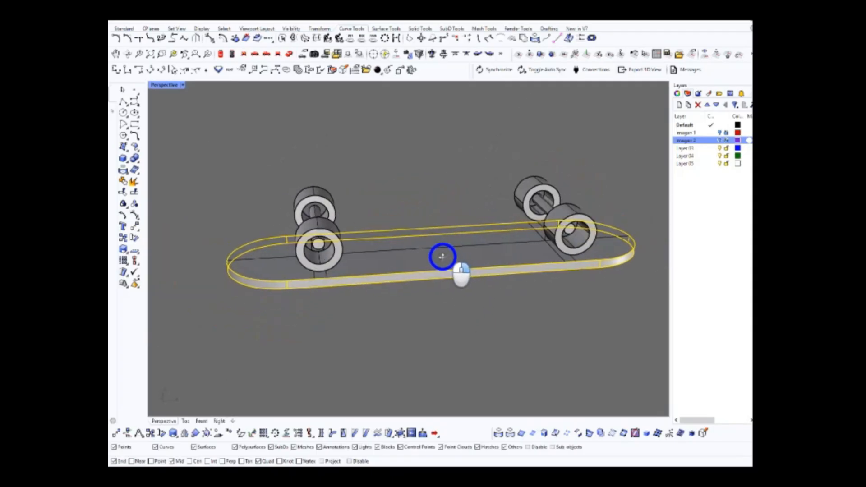
{"action": "right_click_drag", "start_coordinate": [466, 334], "coordinate": [382, 273]}
{"action": "scroll", "coordinate": [406, 283], "scroll_direction": "down", "scroll_amount": 4}
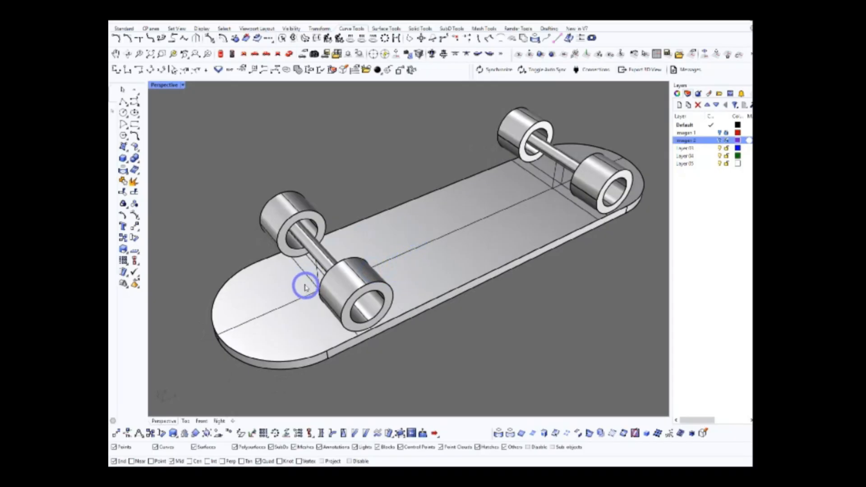
{"action": "right_click_drag", "start_coordinate": [352, 246], "coordinate": [442, 262]}
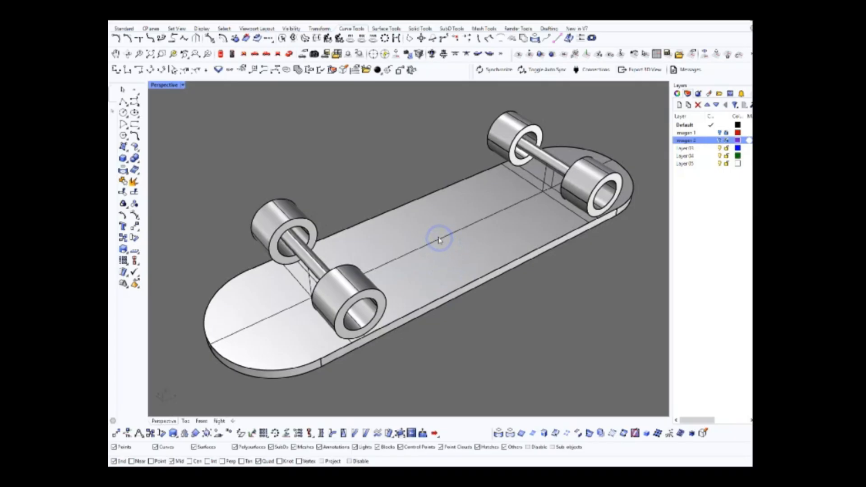
{"action": "mouse_move", "coordinate": [426, 251]}
{"action": "right_mouse_down"}
{"action": "mouse_move", "coordinate": [421, 207]}
{"action": "mouse_move", "coordinate": [375, 218]}
{"action": "mouse_move", "coordinate": [415, 225]}
{"action": "mouse_move", "coordinate": [432, 246]}
{"action": "mouse_move", "coordinate": [429, 237]}
{"action": "right_mouse_up"}
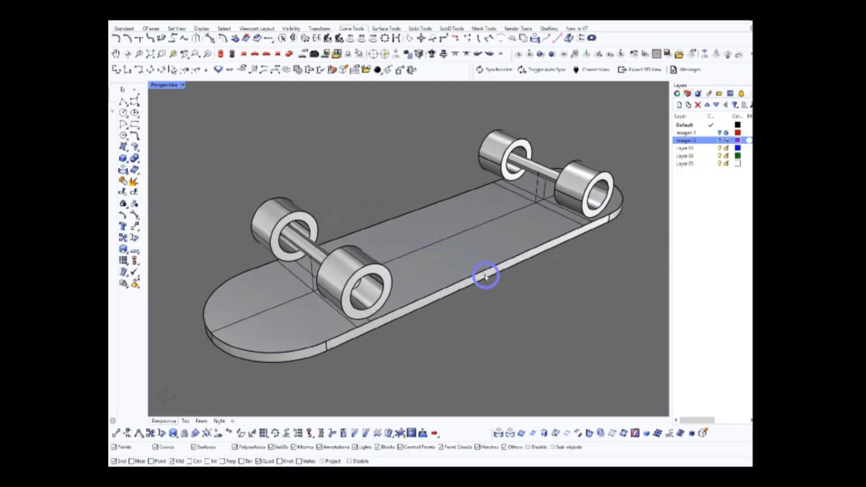
{"action": "mouse_move", "coordinate": [498, 302]}
{"action": "right_mouse_down"}
{"action": "mouse_move", "coordinate": [499, 291]}
{"action": "mouse_move", "coordinate": [498, 311]}
{"action": "right_mouse_up"}
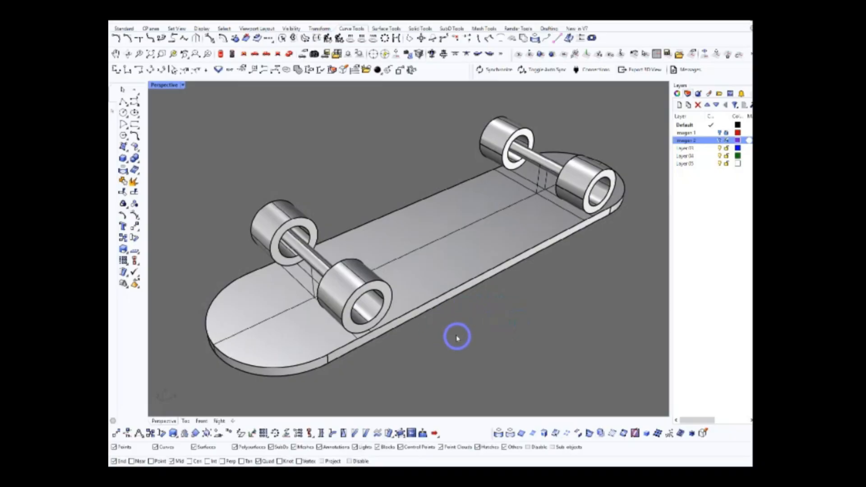
{"action": "right_click_drag", "start_coordinate": [434, 318], "coordinate": [442, 276]}
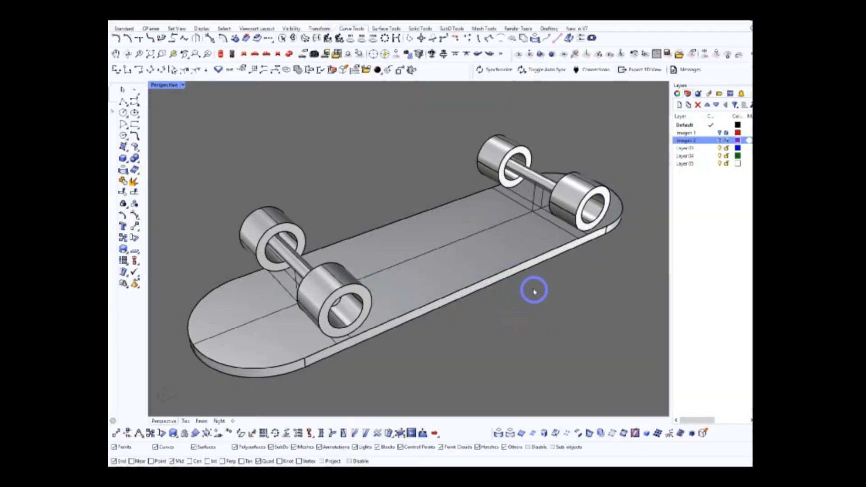
Turn on the imagen 1 and imagen 2 layers to display the reference sketches beside the truck
{"action": "left_click", "coordinate": [721, 133]}
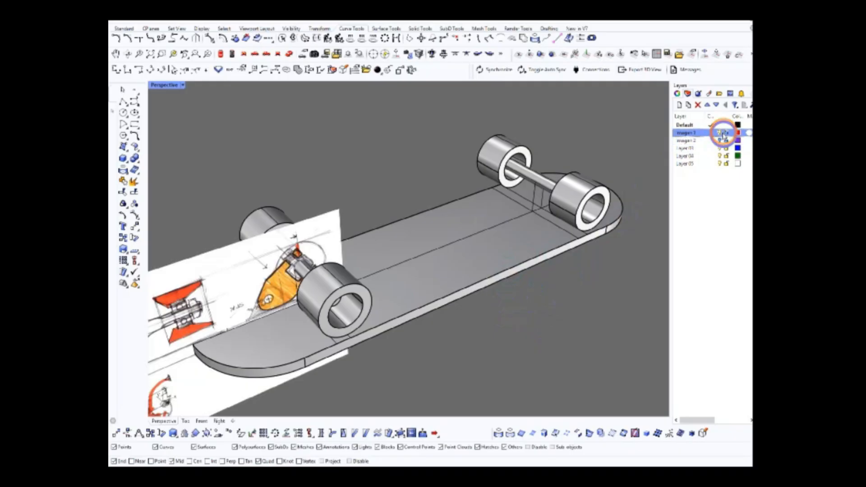
{"action": "left_click", "coordinate": [720, 141]}
{"action": "scroll", "coordinate": [368, 303], "scroll_direction": "up", "scroll_amount": 5}
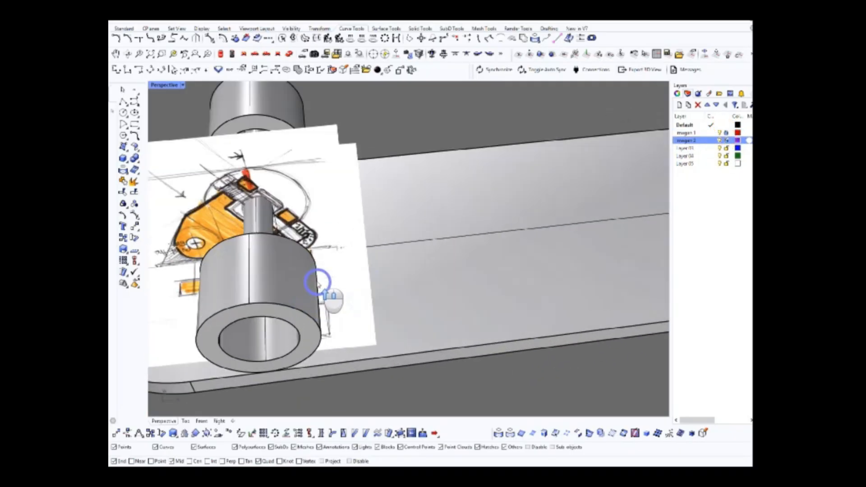
Examine how the reference sketches line up with the axle and wheels of the nearby truck
{"action": "mouse_move", "coordinate": [456, 277]}
{"action": "right_mouse_down"}
{"action": "mouse_move", "coordinate": [493, 232]}
{"action": "mouse_move", "coordinate": [338, 251]}
{"action": "mouse_move", "coordinate": [441, 266]}
{"action": "mouse_move", "coordinate": [483, 245]}
{"action": "mouse_move", "coordinate": [518, 248]}
{"action": "mouse_move", "coordinate": [425, 267]}
{"action": "mouse_move", "coordinate": [416, 302]}
{"action": "mouse_move", "coordinate": [429, 245]}
{"action": "mouse_move", "coordinate": [391, 234]}
{"action": "right_mouse_up"}
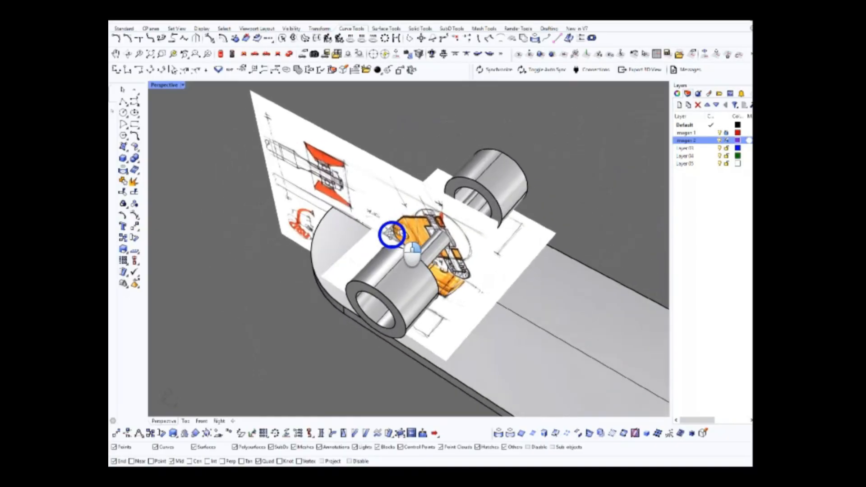
{"action": "mouse_move", "coordinate": [458, 266]}
{"action": "right_mouse_down"}
{"action": "mouse_move", "coordinate": [440, 248]}
{"action": "mouse_move", "coordinate": [537, 245]}
{"action": "mouse_move", "coordinate": [458, 251]}
{"action": "mouse_move", "coordinate": [462, 266]}
{"action": "mouse_move", "coordinate": [450, 225]}
{"action": "mouse_move", "coordinate": [480, 219]}
{"action": "mouse_move", "coordinate": [466, 251]}
{"action": "mouse_move", "coordinate": [485, 230]}
{"action": "mouse_move", "coordinate": [480, 247]}
{"action": "mouse_move", "coordinate": [500, 223]}
{"action": "mouse_move", "coordinate": [412, 250]}
{"action": "mouse_move", "coordinate": [456, 245]}
{"action": "mouse_move", "coordinate": [496, 258]}
{"action": "mouse_move", "coordinate": [478, 247]}
{"action": "mouse_move", "coordinate": [487, 242]}
{"action": "mouse_move", "coordinate": [464, 235]}
{"action": "mouse_move", "coordinate": [483, 239]}
{"action": "mouse_move", "coordinate": [520, 224]}
{"action": "mouse_move", "coordinate": [479, 258]}
{"action": "right_mouse_up"}
{"action": "scroll", "coordinate": [494, 224], "scroll_direction": "up", "scroll_amount": 3}
{"action": "scroll", "coordinate": [519, 240], "scroll_direction": "down", "scroll_amount": 5}
{"action": "mouse_move", "coordinate": [530, 244]}
{"action": "right_mouse_down"}
{"action": "mouse_move", "coordinate": [478, 240]}
{"action": "mouse_move", "coordinate": [485, 247]}
{"action": "right_mouse_up"}
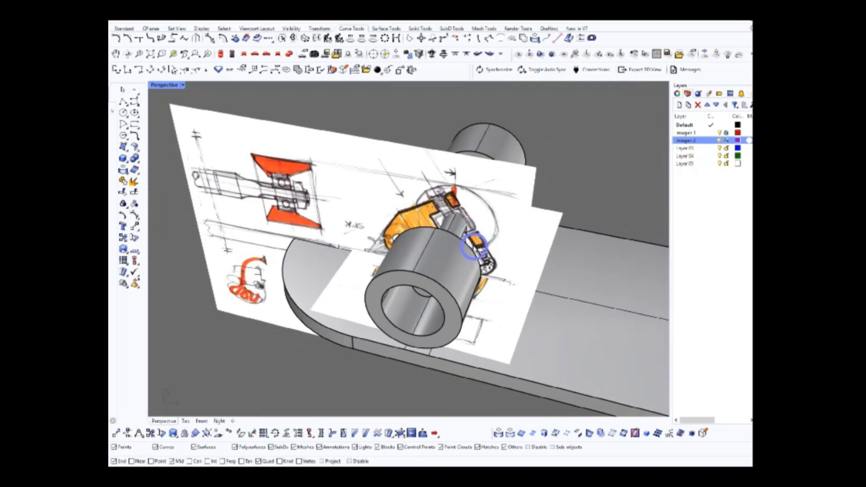
{"action": "mouse_move", "coordinate": [470, 268]}
{"action": "right_mouse_down"}
{"action": "mouse_move", "coordinate": [526, 273]}
{"action": "mouse_move", "coordinate": [533, 246]}
{"action": "mouse_move", "coordinate": [549, 254]}
{"action": "mouse_move", "coordinate": [483, 240]}
{"action": "mouse_move", "coordinate": [502, 245]}
{"action": "mouse_move", "coordinate": [497, 239]}
{"action": "mouse_move", "coordinate": [462, 244]}
{"action": "mouse_move", "coordinate": [518, 241]}
{"action": "mouse_move", "coordinate": [464, 230]}
{"action": "mouse_move", "coordinate": [487, 244]}
{"action": "mouse_move", "coordinate": [358, 232]}
{"action": "right_mouse_up"}
{"action": "scroll", "coordinate": [510, 229], "scroll_direction": "down", "scroll_amount": 5}
{"action": "scroll", "coordinate": [462, 244], "scroll_direction": "up", "scroll_amount": 3}
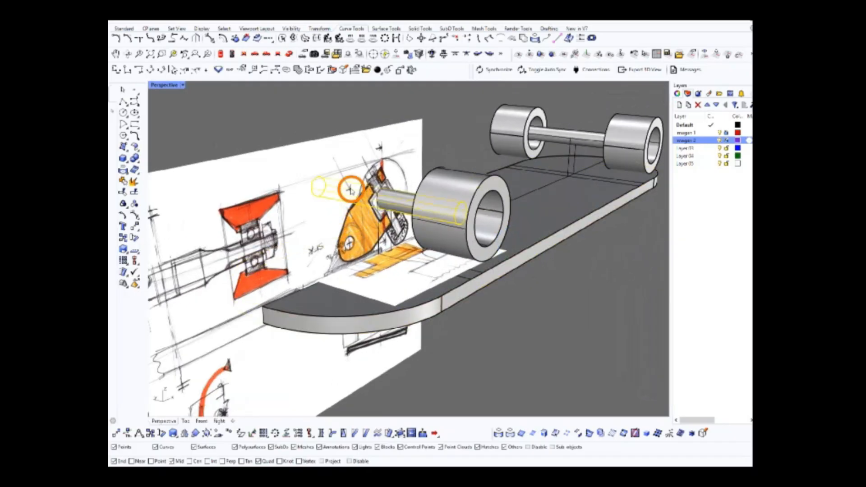
{"action": "mouse_move", "coordinate": [437, 134]}
{"action": "right_mouse_down"}
{"action": "mouse_move", "coordinate": [454, 137]}
{"action": "mouse_move", "coordinate": [425, 186]}
{"action": "mouse_move", "coordinate": [360, 176]}
{"action": "mouse_move", "coordinate": [428, 180]}
{"action": "mouse_move", "coordinate": [375, 231]}
{"action": "mouse_move", "coordinate": [380, 207]}
{"action": "right_mouse_up"}
{"action": "scroll", "coordinate": [364, 228], "scroll_direction": "up", "scroll_amount": 6}
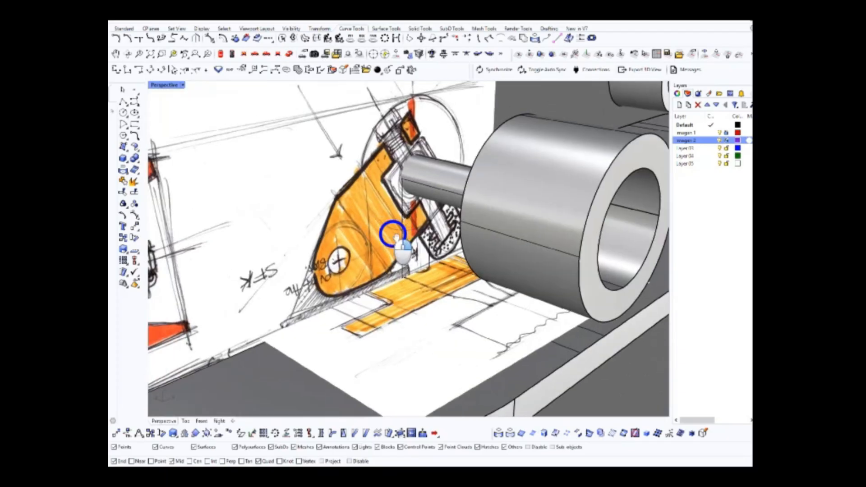
{"action": "scroll", "coordinate": [425, 231], "scroll_direction": "down", "scroll_amount": 6}
{"action": "mouse_move", "coordinate": [433, 233]}
{"action": "right_mouse_down"}
{"action": "mouse_move", "coordinate": [426, 231]}
{"action": "mouse_move", "coordinate": [476, 239]}
{"action": "mouse_move", "coordinate": [452, 220]}
{"action": "right_mouse_up"}
Hide the wheels covering the truck sketch and switch to the Front view
{"action": "scroll", "coordinate": [506, 232], "scroll_direction": "down", "scroll_amount": 3}
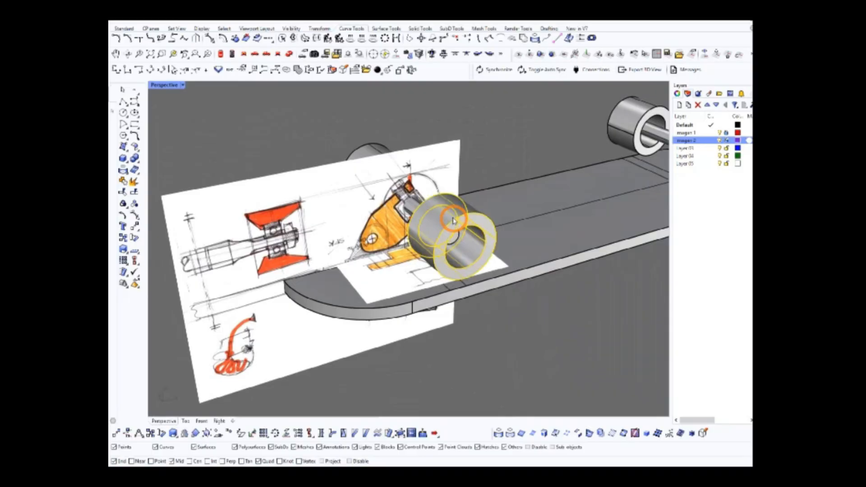
{"action": "mouse_move", "coordinate": [471, 137]}
{"action": "right_mouse_down"}
{"action": "mouse_move", "coordinate": [473, 170]}
{"action": "mouse_move", "coordinate": [470, 162]}
{"action": "right_mouse_up"}
{"action": "left_click", "coordinate": [242, 63]}
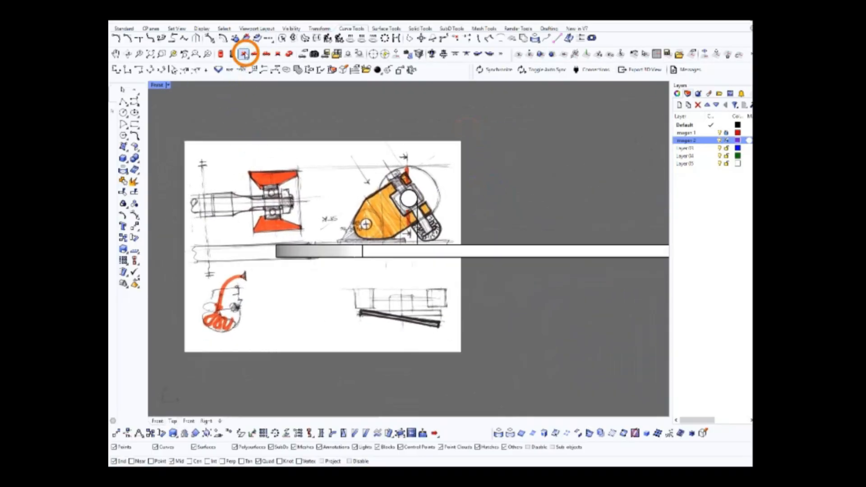
Inspect the truck's side sketch against the axle circle and the deck in the Front view
{"action": "scroll", "coordinate": [424, 226], "scroll_direction": "up", "scroll_amount": 5}
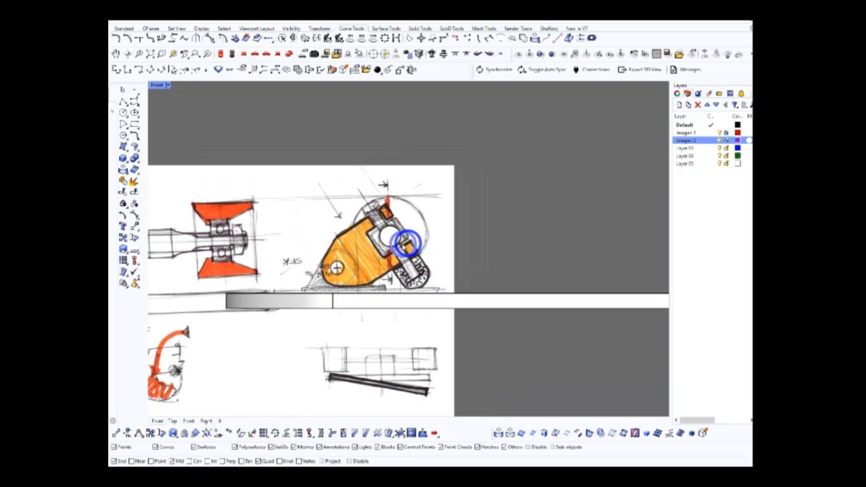
{"action": "scroll", "coordinate": [449, 259], "scroll_direction": "down", "scroll_amount": 4}
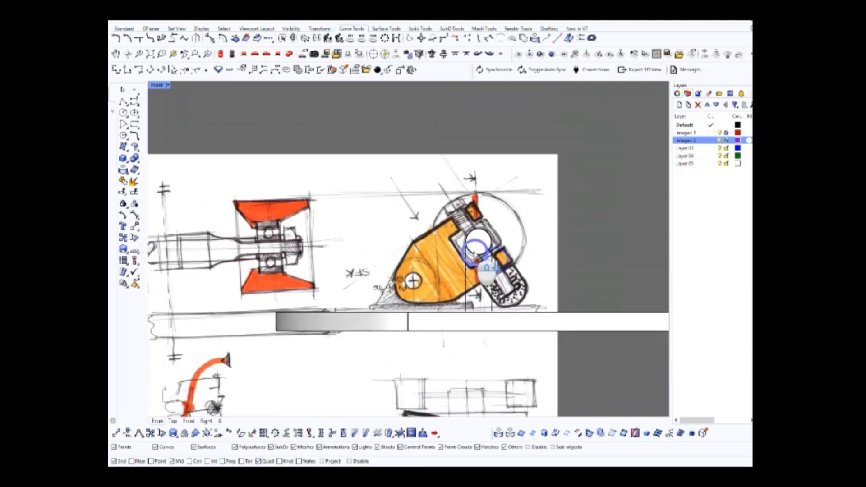
{"action": "scroll", "coordinate": [453, 240], "scroll_direction": "up", "scroll_amount": 5}
{"action": "mouse_move", "coordinate": [435, 260]}
{"action": "right_mouse_down"}
{"action": "mouse_move", "coordinate": [398, 272]}
{"action": "mouse_move", "coordinate": [445, 241]}
{"action": "mouse_move", "coordinate": [440, 257]}
{"action": "right_mouse_up"}
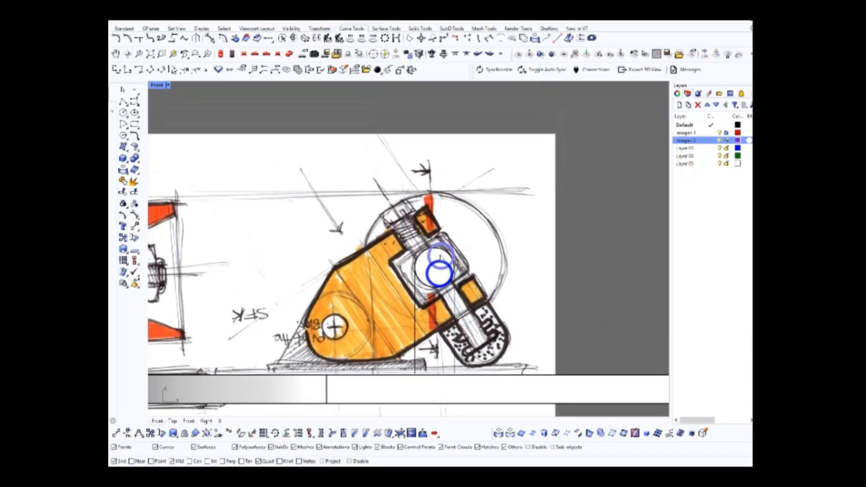
{"action": "right_click_drag", "start_coordinate": [440, 309], "coordinate": [482, 295]}
{"action": "scroll", "coordinate": [439, 275], "scroll_direction": "down", "scroll_amount": 6}
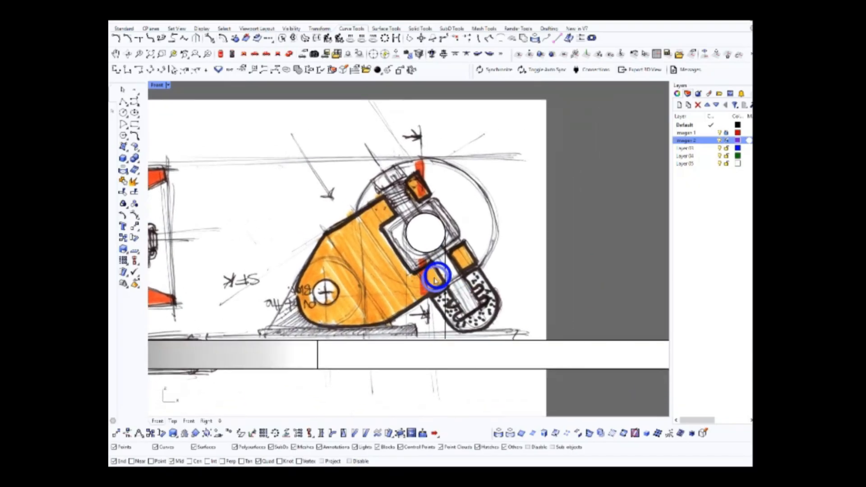
{"action": "scroll", "coordinate": [480, 262], "scroll_direction": "down", "scroll_amount": 3}
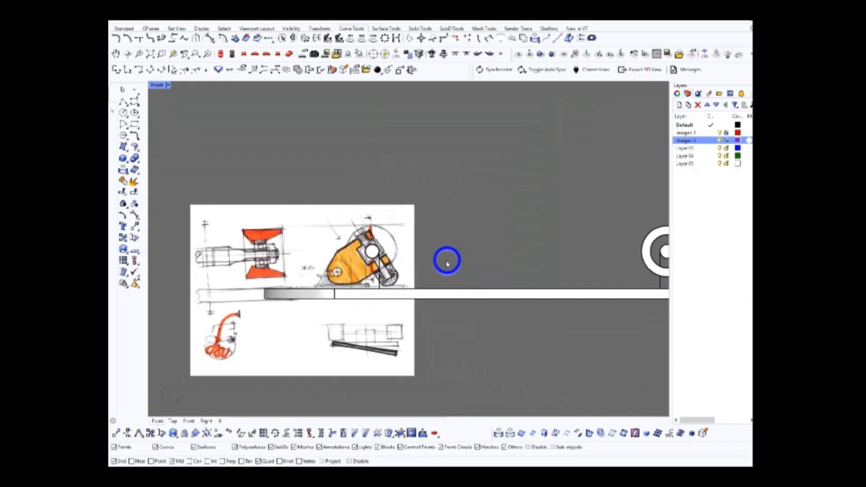
Unlock the imagen 1 and imagen 2 layers and show the hidden wheels again
{"action": "left_click", "coordinate": [726, 133]}
{"action": "left_click", "coordinate": [727, 133]}
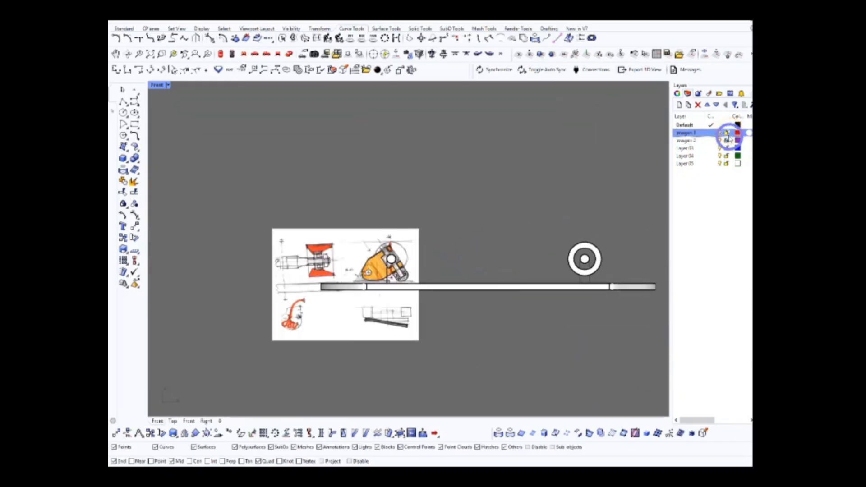
{"action": "scroll", "coordinate": [400, 280], "scroll_direction": "up", "scroll_amount": 5}
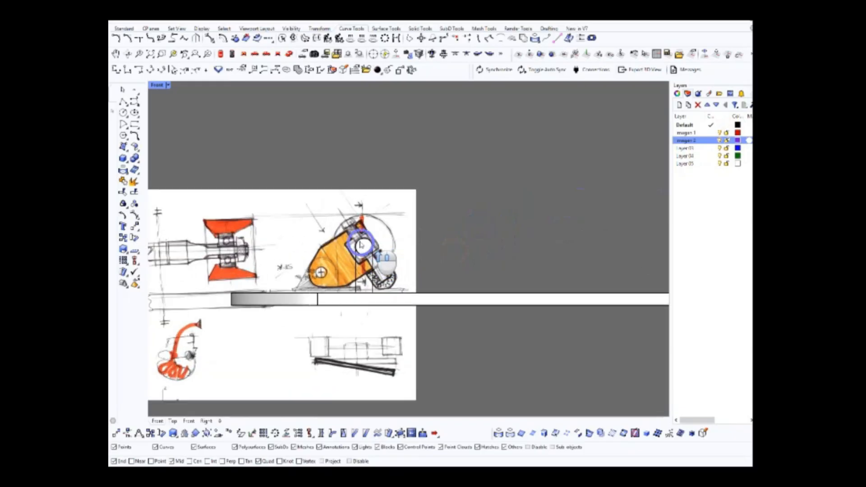
{"action": "scroll", "coordinate": [435, 271], "scroll_direction": "down", "scroll_amount": 5}
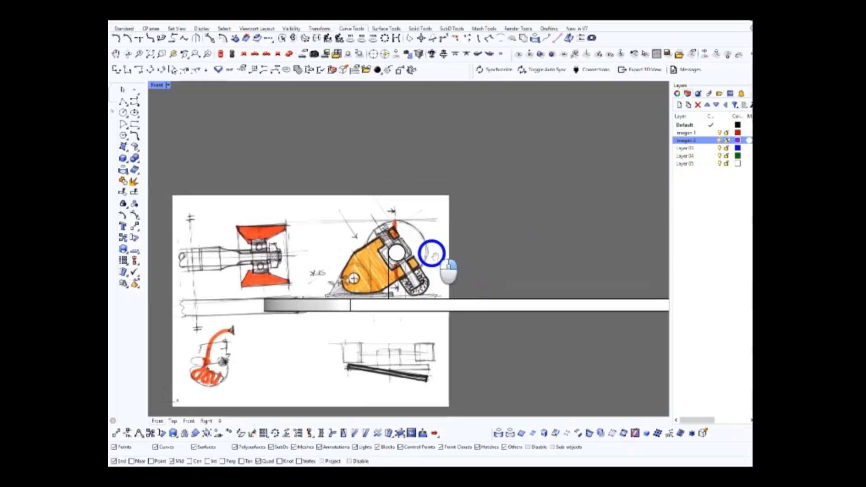
{"action": "scroll", "coordinate": [464, 217], "scroll_direction": "down", "scroll_amount": 3}
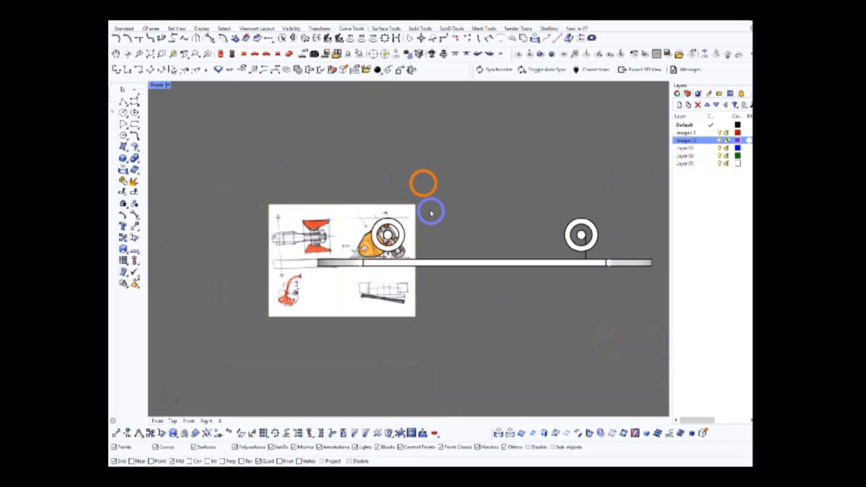
{"action": "scroll", "coordinate": [430, 212], "scroll_direction": "down", "scroll_amount": 3}
{"action": "scroll", "coordinate": [433, 232], "scroll_direction": "up", "scroll_amount": 3}
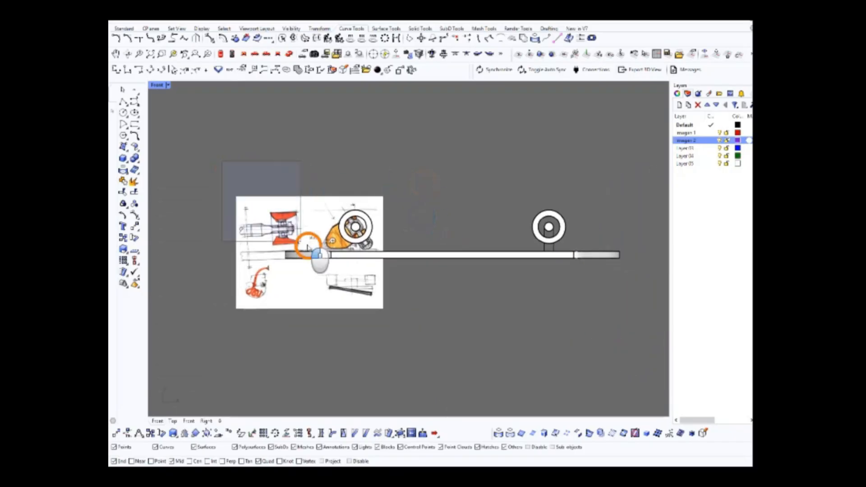
Select the entire skateboard with the reference images, checking the selection in Perspective and Right before returning to Front
{"action": "left_click_drag", "start_coordinate": [491, 338], "coordinate": [642, 333]}
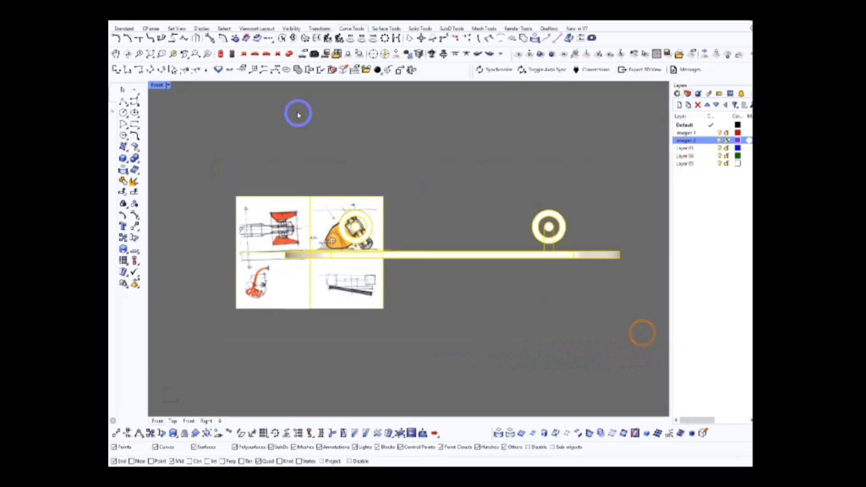
{"action": "left_click", "coordinate": [291, 55]}
{"action": "scroll", "coordinate": [408, 228], "scroll_direction": "up", "scroll_amount": 5}
{"action": "right_click_drag", "start_coordinate": [393, 233], "coordinate": [481, 208]}
{"action": "left_click", "coordinate": [255, 53]}
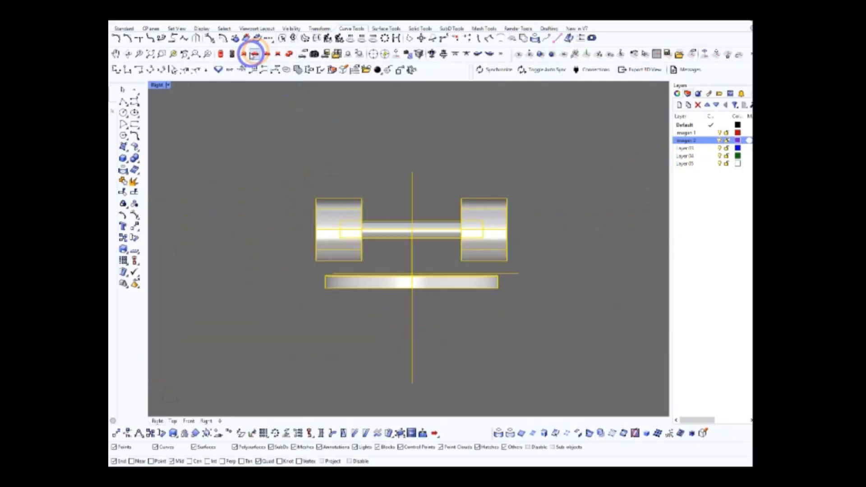
{"action": "left_click", "coordinate": [244, 54]}
Rotate the selected skateboard and reference images clockwise, using the sketched truck's slanted edge as reference, until the kingpin axis is vertical
{"action": "right_click_drag", "start_coordinate": [309, 175], "coordinate": [439, 176]}
{"action": "scroll", "coordinate": [439, 175], "scroll_direction": "down", "scroll_amount": 6}
{"action": "right_click_drag", "start_coordinate": [499, 197], "coordinate": [448, 212]}
{"action": "scroll", "coordinate": [418, 222], "scroll_direction": "up", "scroll_amount": 4}
{"action": "scroll", "coordinate": [396, 235], "scroll_direction": "up", "scroll_amount": 2}
{"action": "right_click_drag", "start_coordinate": [396, 237], "coordinate": [408, 219]}
{"action": "scroll", "coordinate": [409, 218], "scroll_direction": "up", "scroll_amount": 2}
{"action": "right_click_drag", "start_coordinate": [438, 188], "coordinate": [406, 228]}
{"action": "scroll", "coordinate": [445, 225], "scroll_direction": "down", "scroll_amount": 2}
{"action": "scroll", "coordinate": [423, 233], "scroll_direction": "up", "scroll_amount": 2}
{"action": "scroll", "coordinate": [433, 244], "scroll_direction": "down", "scroll_amount": 2}
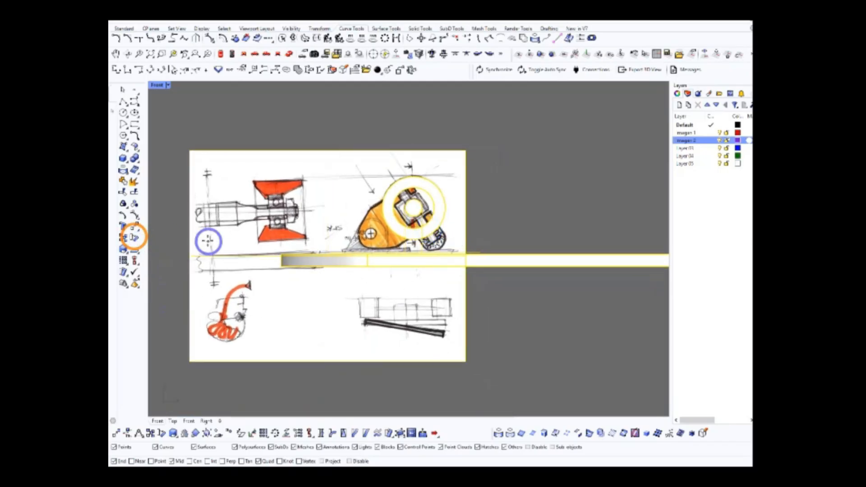
{"action": "scroll", "coordinate": [390, 247], "scroll_direction": "up", "scroll_amount": 5}
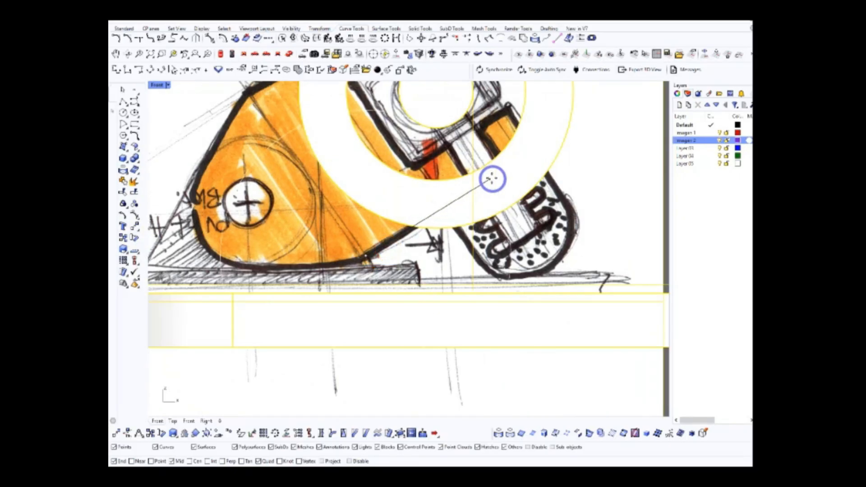
{"action": "left_click", "coordinate": [551, 146]}
{"action": "scroll", "coordinate": [605, 238], "scroll_direction": "down", "scroll_amount": 6}
{"action": "left_click", "coordinate": [607, 237], "text": "shift"}
{"action": "right_click_drag", "start_coordinate": [611, 239], "coordinate": [497, 278]}
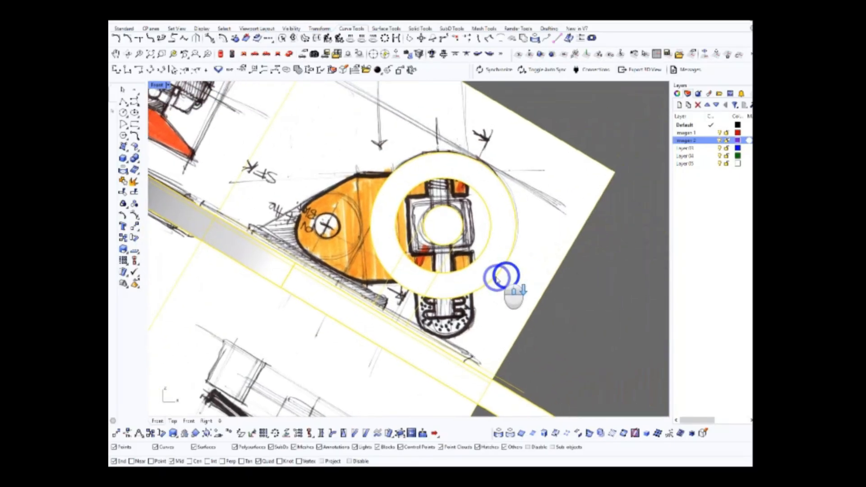
{"action": "scroll", "coordinate": [496, 277], "scroll_direction": "down", "scroll_amount": 3}
{"action": "scroll", "coordinate": [483, 228], "scroll_direction": "up", "scroll_amount": 5}
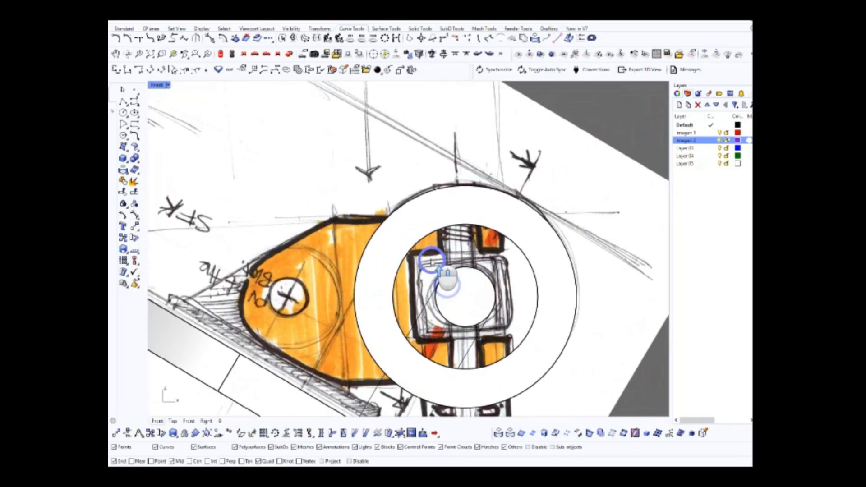
Draw a vertical reference line along the truck's kingpin through the centre of the axle circle
{"action": "mouse_move", "coordinate": [452, 239]}
{"action": "right_mouse_down"}
{"action": "mouse_move", "coordinate": [413, 249]}
{"action": "mouse_move", "coordinate": [448, 226]}
{"action": "mouse_move", "coordinate": [438, 246]}
{"action": "right_mouse_up"}
{"action": "scroll", "coordinate": [463, 248], "scroll_direction": "down", "scroll_amount": 4}
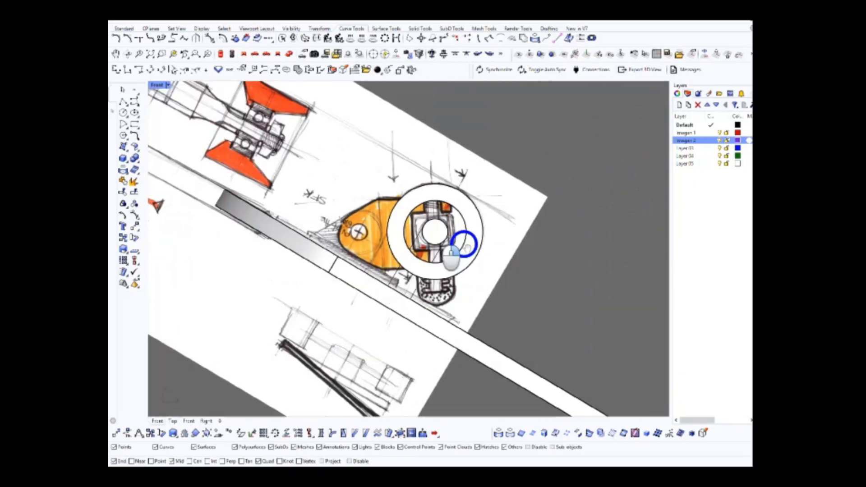
{"action": "mouse_move", "coordinate": [465, 266]}
{"action": "right_mouse_down"}
{"action": "mouse_move", "coordinate": [489, 246]}
{"action": "mouse_move", "coordinate": [539, 247]}
{"action": "mouse_move", "coordinate": [501, 224]}
{"action": "right_mouse_up"}
{"action": "right_click_drag", "start_coordinate": [485, 237], "coordinate": [461, 263]}
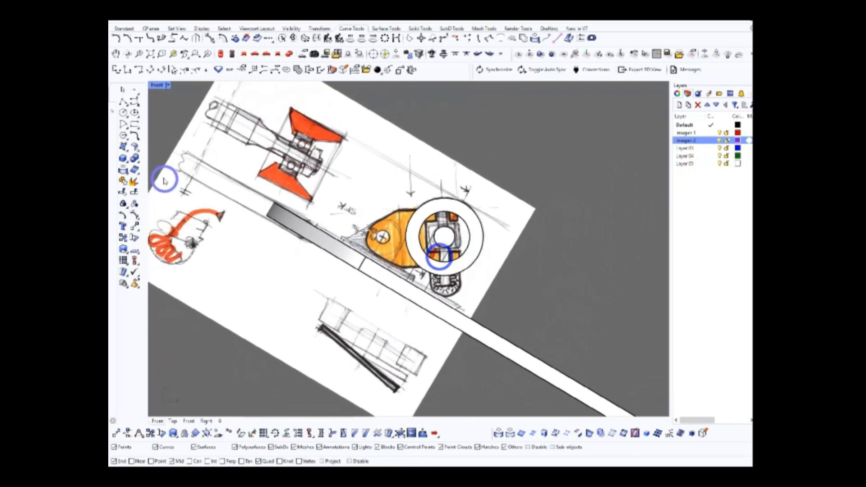
{"action": "scroll", "coordinate": [440, 221], "scroll_direction": "down", "scroll_amount": 5}
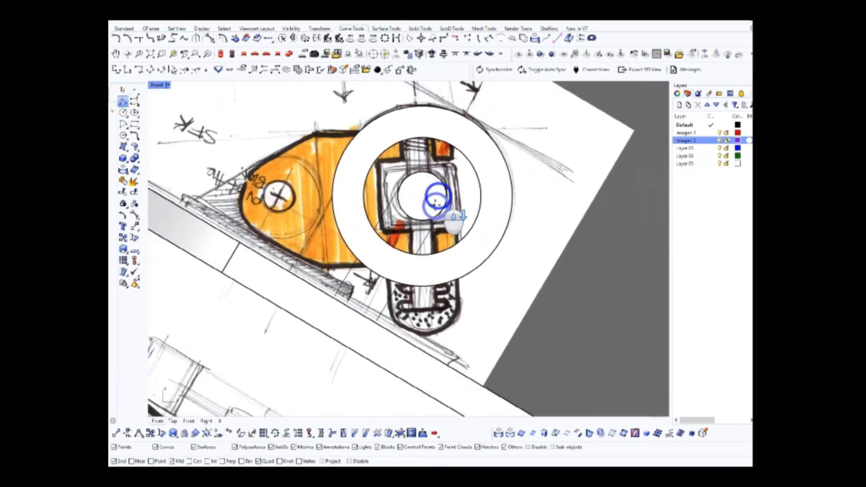
{"action": "right_click_drag", "start_coordinate": [425, 185], "coordinate": [414, 318]}
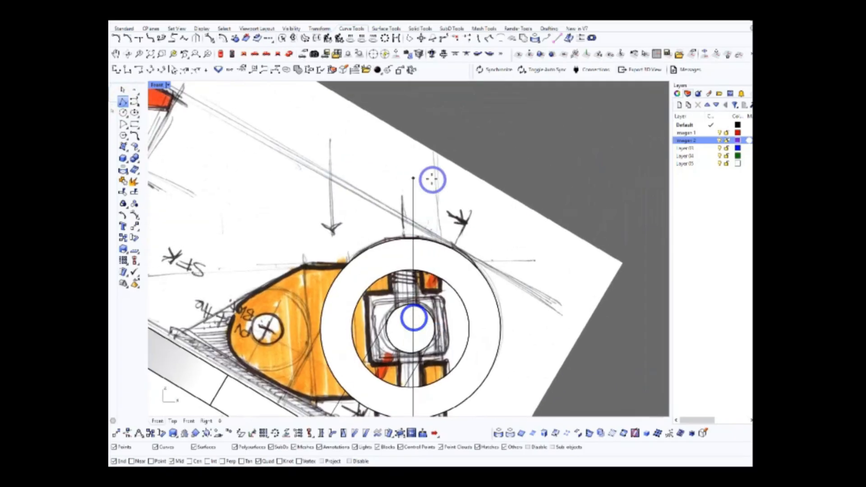
{"action": "scroll", "coordinate": [460, 270], "scroll_direction": "up", "scroll_amount": 4}
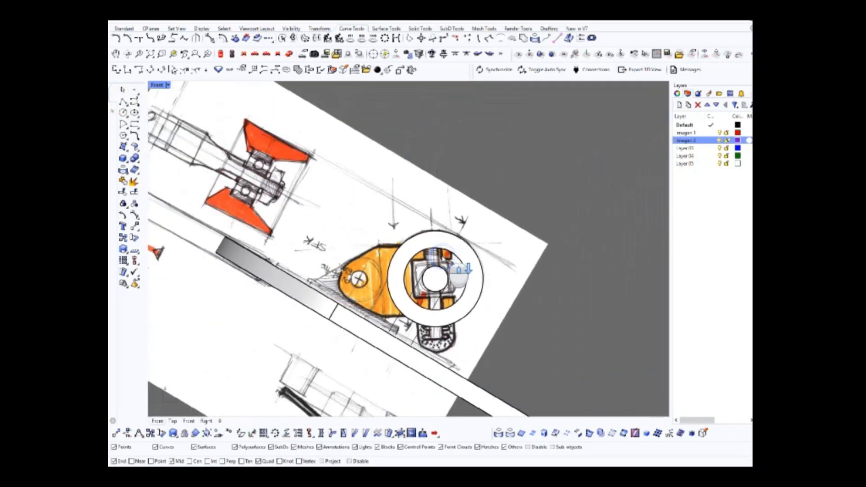
{"action": "scroll", "coordinate": [428, 279], "scroll_direction": "up", "scroll_amount": 5}
{"action": "scroll", "coordinate": [432, 275], "scroll_direction": "down", "scroll_amount": 4}
{"action": "right_click_drag", "start_coordinate": [449, 293], "coordinate": [445, 253]}
{"action": "scroll", "coordinate": [459, 329], "scroll_direction": "up", "scroll_amount": 4}
{"action": "right_click_drag", "start_coordinate": [472, 313], "coordinate": [440, 315]}
{"action": "scroll", "coordinate": [440, 316], "scroll_direction": "up", "scroll_amount": 2}
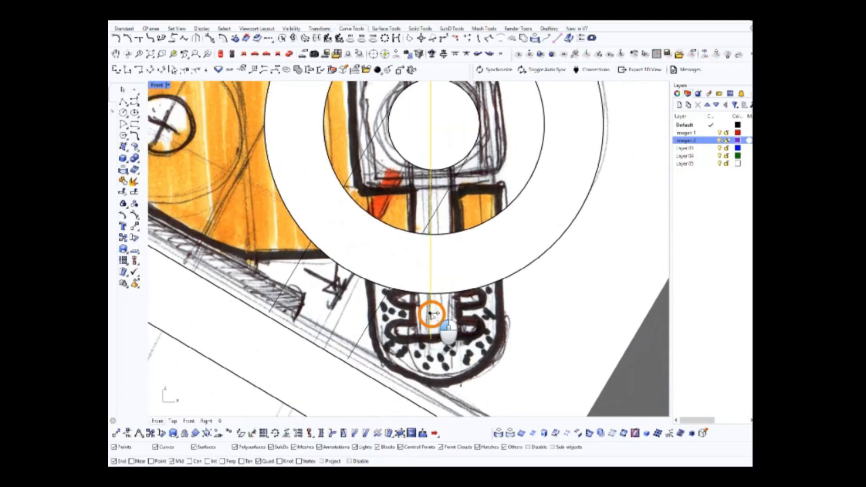
{"action": "scroll", "coordinate": [437, 313], "scroll_direction": "down", "scroll_amount": 10}
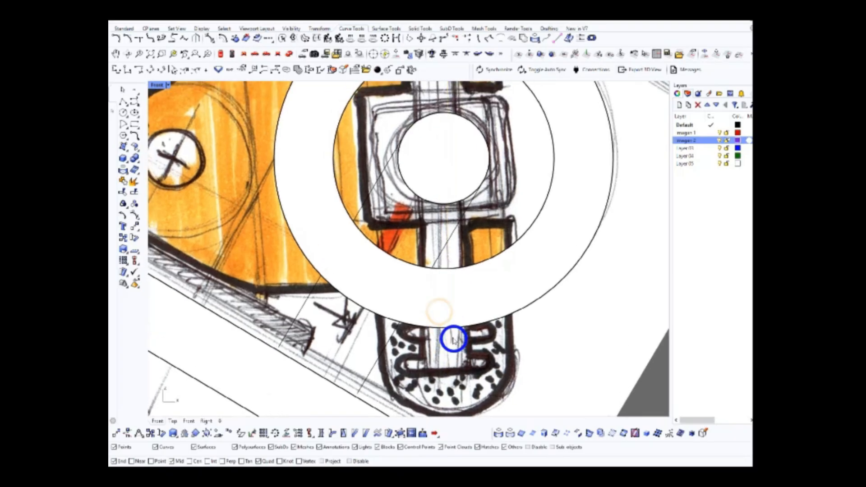
Rotate the whole skateboard and reference images slightly clockwise about the axle circle's centre, aligning the sketched kingpin with the vertical line
{"action": "scroll", "coordinate": [457, 234], "scroll_direction": "down", "scroll_amount": 4}
{"action": "mouse_move", "coordinate": [324, 141]}
{"action": "left_mouse_down"}
{"action": "mouse_move", "coordinate": [622, 406]}
{"action": "mouse_move", "coordinate": [646, 404]}
{"action": "left_mouse_up"}
{"action": "scroll", "coordinate": [462, 224], "scroll_direction": "up", "scroll_amount": 8}
{"action": "scroll", "coordinate": [463, 224], "scroll_direction": "up", "scroll_amount": 2}
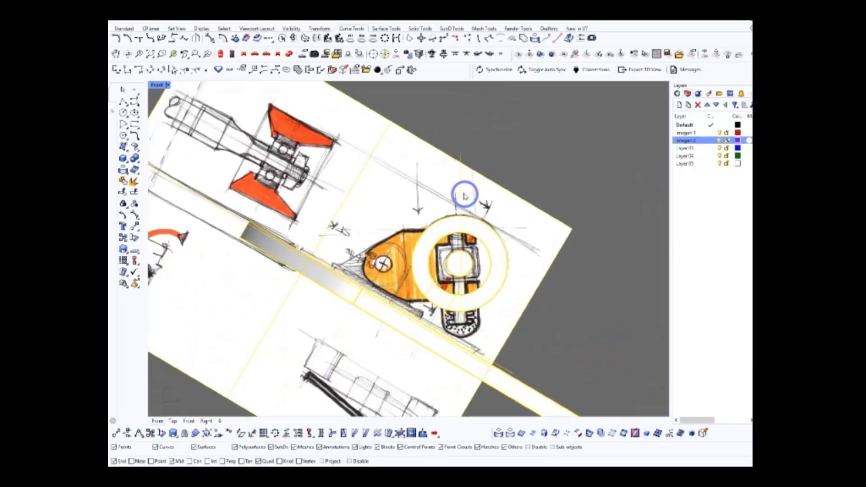
{"action": "scroll", "coordinate": [462, 197], "scroll_direction": "down", "scroll_amount": 4}
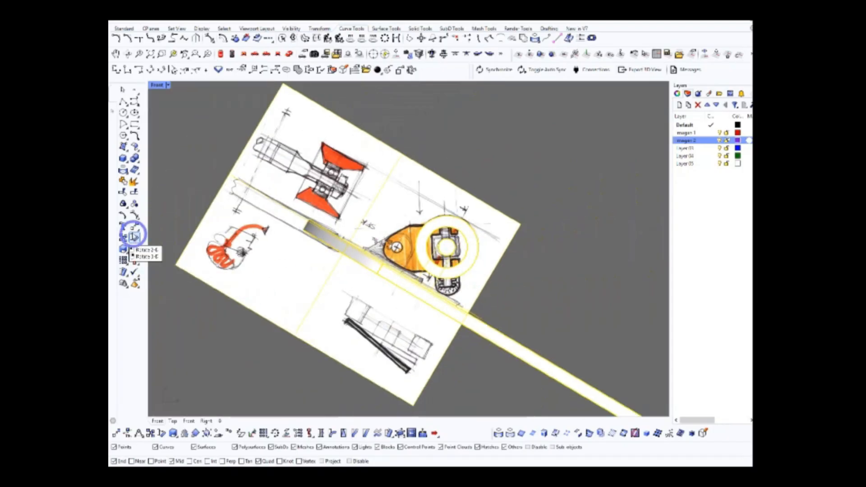
{"action": "scroll", "coordinate": [446, 245], "scroll_direction": "up", "scroll_amount": 2}
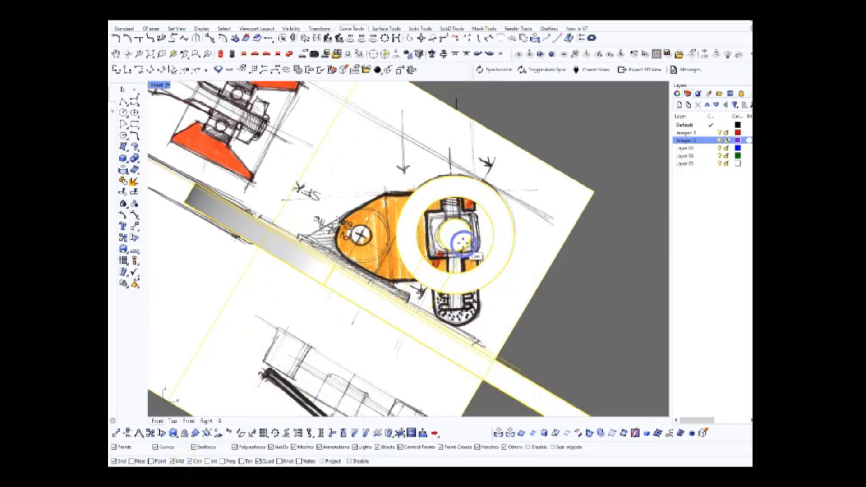
{"action": "scroll", "coordinate": [463, 244], "scroll_direction": "down", "scroll_amount": 4}
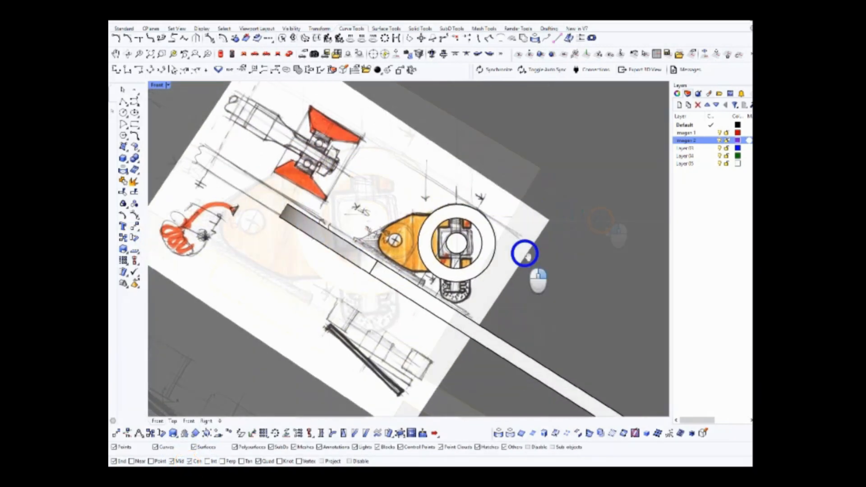
{"action": "right_click_drag", "start_coordinate": [524, 254], "coordinate": [533, 241]}
{"action": "scroll", "coordinate": [462, 266], "scroll_direction": "up", "scroll_amount": 2}
{"action": "scroll", "coordinate": [457, 258], "scroll_direction": "down", "scroll_amount": 2}
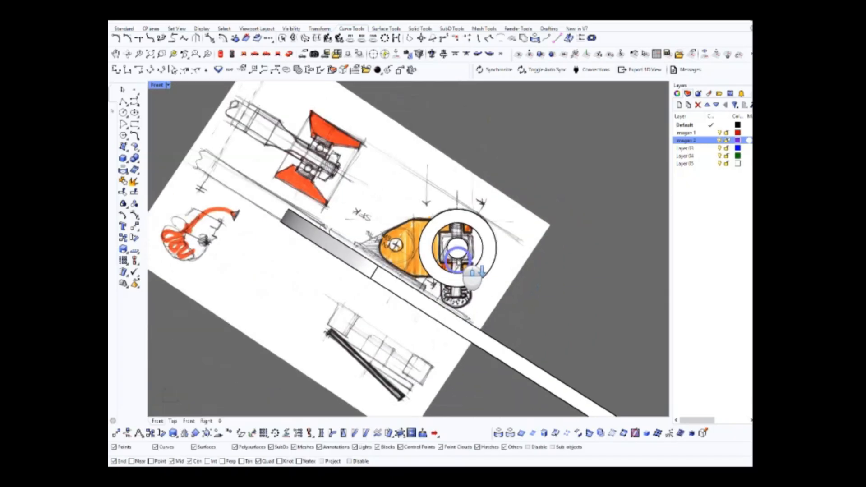
Set the display colour of the vertical kingpin axis line to red
{"action": "left_click", "coordinate": [482, 267]}
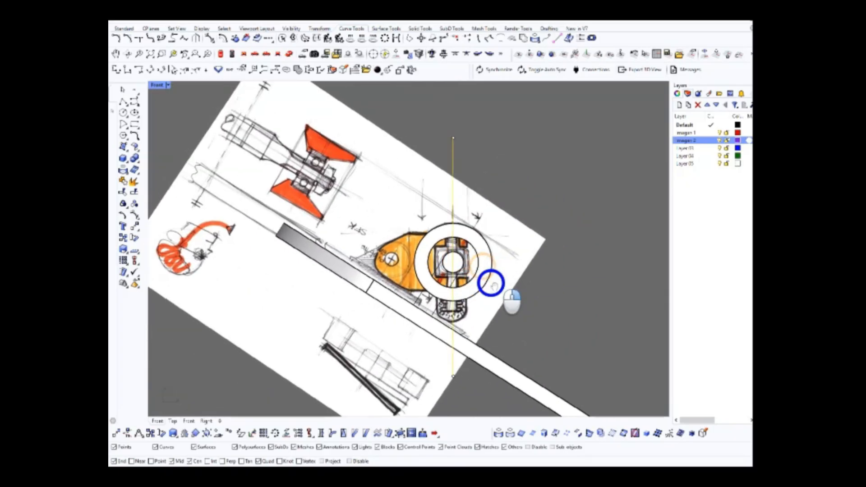
{"action": "left_click", "coordinate": [677, 94]}
{"action": "left_click", "coordinate": [728, 147]}
{"action": "left_click", "coordinate": [727, 164]}
{"action": "left_click", "coordinate": [641, 175]}
{"action": "right_click_drag", "start_coordinate": [562, 209], "coordinate": [558, 183]}
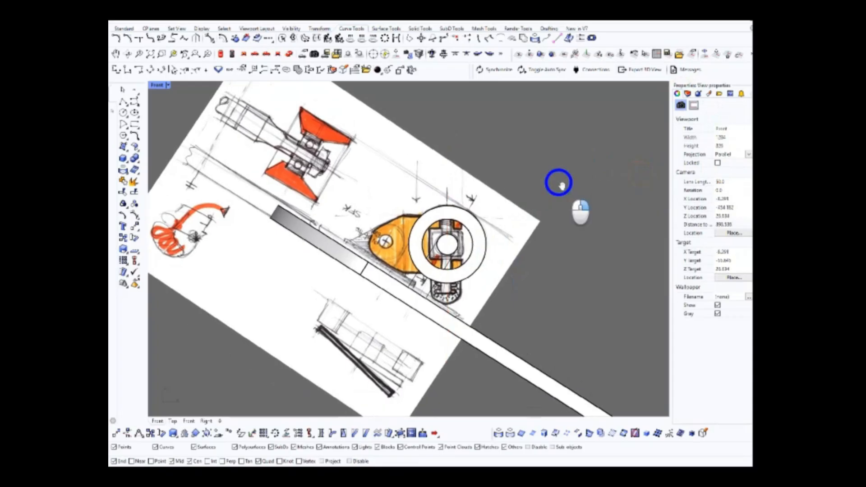
Check the red axis line against the sketched kingpin, axle circle and cushion at close range and from farther away
{"action": "scroll", "coordinate": [461, 235], "scroll_direction": "up", "scroll_amount": 6}
{"action": "scroll", "coordinate": [463, 233], "scroll_direction": "down", "scroll_amount": 4}
{"action": "scroll", "coordinate": [460, 205], "scroll_direction": "up", "scroll_amount": 6}
{"action": "mouse_move", "coordinate": [461, 241]}
{"action": "right_mouse_down"}
{"action": "mouse_move", "coordinate": [460, 204]}
{"action": "mouse_move", "coordinate": [467, 274]}
{"action": "mouse_move", "coordinate": [477, 280]}
{"action": "mouse_move", "coordinate": [480, 257]}
{"action": "mouse_move", "coordinate": [471, 260]}
{"action": "mouse_move", "coordinate": [470, 242]}
{"action": "right_mouse_up"}
{"action": "scroll", "coordinate": [472, 243], "scroll_direction": "down", "scroll_amount": 4}
{"action": "scroll", "coordinate": [467, 275], "scroll_direction": "up", "scroll_amount": 2}
{"action": "scroll", "coordinate": [467, 276], "scroll_direction": "up", "scroll_amount": 2}
{"action": "scroll", "coordinate": [470, 246], "scroll_direction": "up", "scroll_amount": 4}
{"action": "scroll", "coordinate": [470, 253], "scroll_direction": "down", "scroll_amount": 4}
{"action": "scroll", "coordinate": [470, 246], "scroll_direction": "down", "scroll_amount": 5}
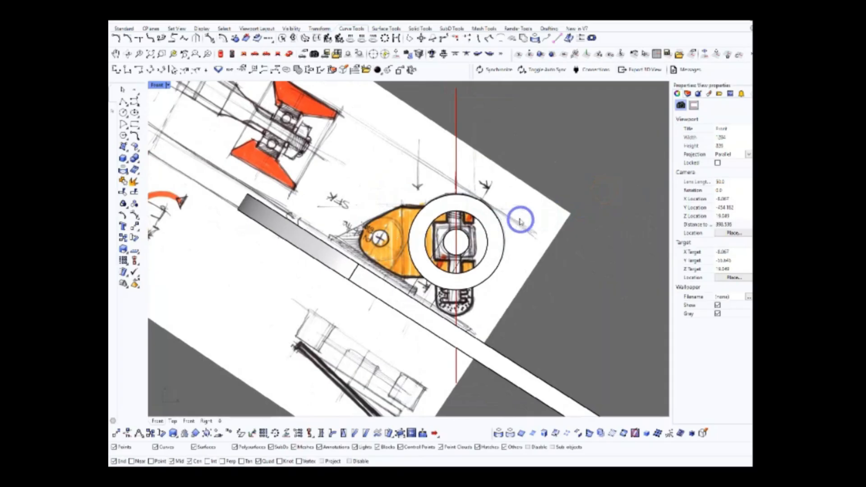
{"action": "scroll", "coordinate": [435, 247], "scroll_direction": "up", "scroll_amount": 5}
{"action": "right_click_drag", "start_coordinate": [492, 232], "coordinate": [453, 249]}
{"action": "scroll", "coordinate": [434, 247], "scroll_direction": "down", "scroll_amount": 5}
{"action": "scroll", "coordinate": [462, 249], "scroll_direction": "up", "scroll_amount": 5}
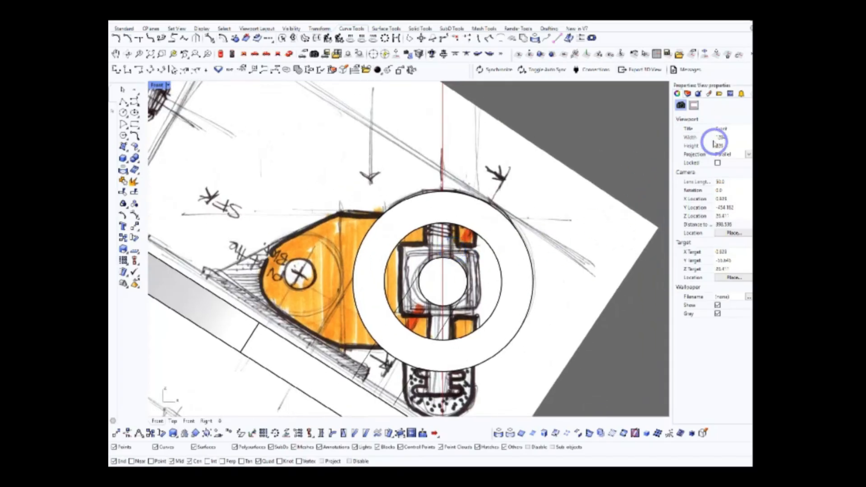
Shift the side sketch image slightly to align its kingpin with the red axis, and lock layers imagen 1 and imagen 2
{"action": "left_click", "coordinate": [690, 93]}
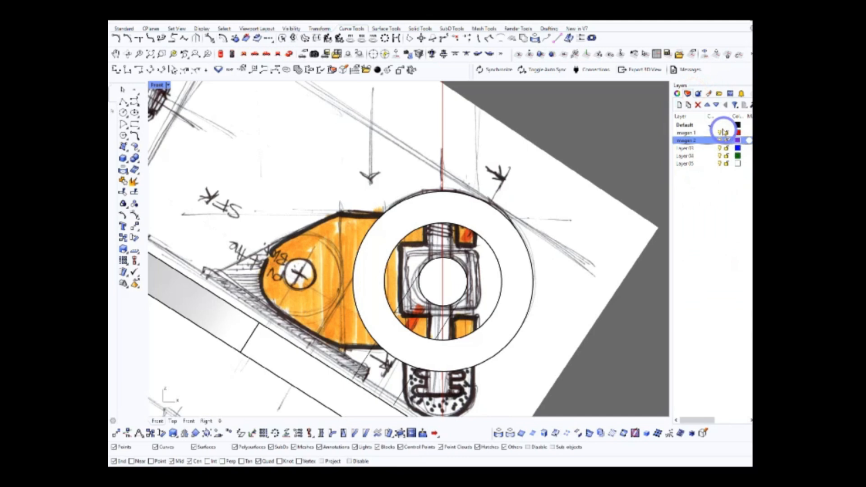
{"action": "left_click", "coordinate": [548, 233]}
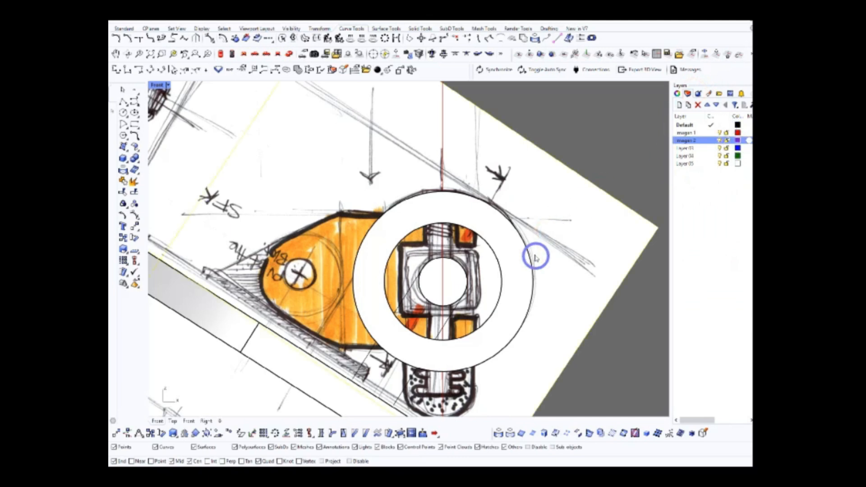
{"action": "right_click_drag", "start_coordinate": [519, 264], "coordinate": [501, 239]}
{"action": "left_click_drag", "start_coordinate": [549, 260], "coordinate": [552, 263]}
{"action": "mouse_move", "coordinate": [552, 262]}
{"action": "right_mouse_down"}
{"action": "mouse_move", "coordinate": [542, 252]}
{"action": "mouse_move", "coordinate": [533, 258]}
{"action": "right_mouse_up"}
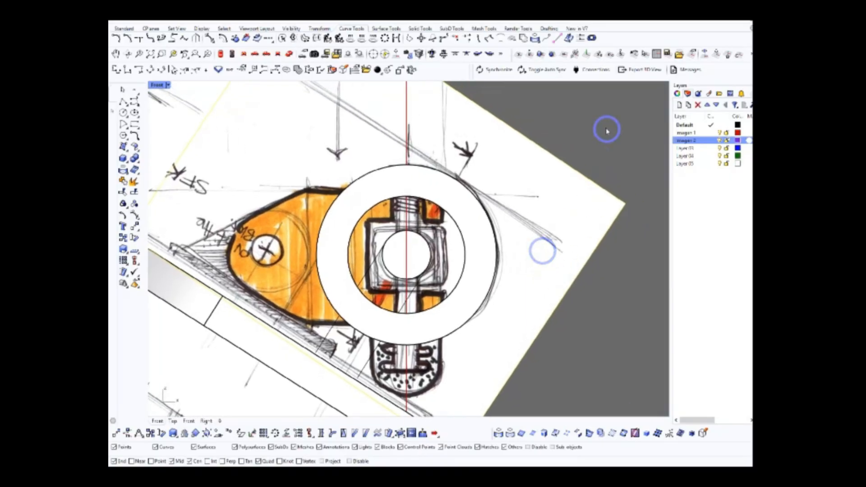
{"action": "left_click", "coordinate": [731, 131]}
{"action": "left_click", "coordinate": [621, 139]}
Examine the sketched truck body, its pivot hole and kingpin area against the wheel circles and deck
{"action": "right_click_drag", "start_coordinate": [492, 203], "coordinate": [522, 207]}
{"action": "scroll", "coordinate": [519, 228], "scroll_direction": "down", "scroll_amount": 6}
{"action": "right_click_drag", "start_coordinate": [585, 274], "coordinate": [555, 282]}
{"action": "scroll", "coordinate": [471, 250], "scroll_direction": "up", "scroll_amount": 4}
{"action": "right_click_drag", "start_coordinate": [471, 250], "coordinate": [521, 270]}
{"action": "scroll", "coordinate": [519, 270], "scroll_direction": "down", "scroll_amount": 5}
{"action": "scroll", "coordinate": [481, 239], "scroll_direction": "up", "scroll_amount": 7}
{"action": "right_click_drag", "start_coordinate": [478, 248], "coordinate": [459, 255]}
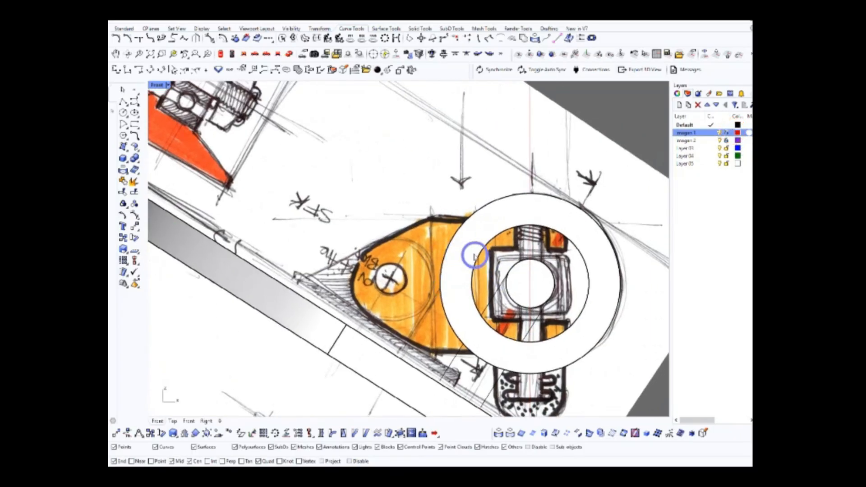
{"action": "right_click_drag", "start_coordinate": [545, 236], "coordinate": [492, 220]}
{"action": "right_click_drag", "start_coordinate": [501, 258], "coordinate": [488, 230]}
{"action": "scroll", "coordinate": [506, 224], "scroll_direction": "down", "scroll_amount": 2}
{"action": "scroll", "coordinate": [503, 224], "scroll_direction": "up", "scroll_amount": 4}
{"action": "scroll", "coordinate": [504, 241], "scroll_direction": "down", "scroll_amount": 2}
{"action": "right_click_drag", "start_coordinate": [507, 245], "coordinate": [493, 232]}
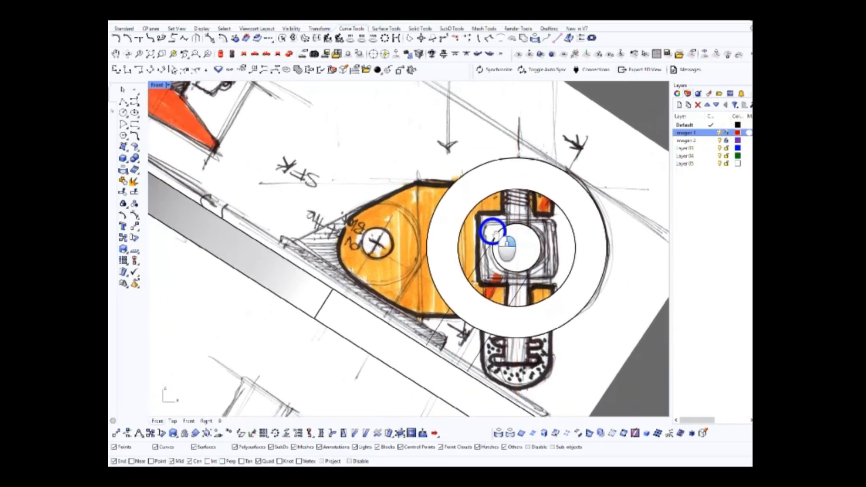
{"action": "scroll", "coordinate": [493, 232], "scroll_direction": "down", "scroll_amount": 3}
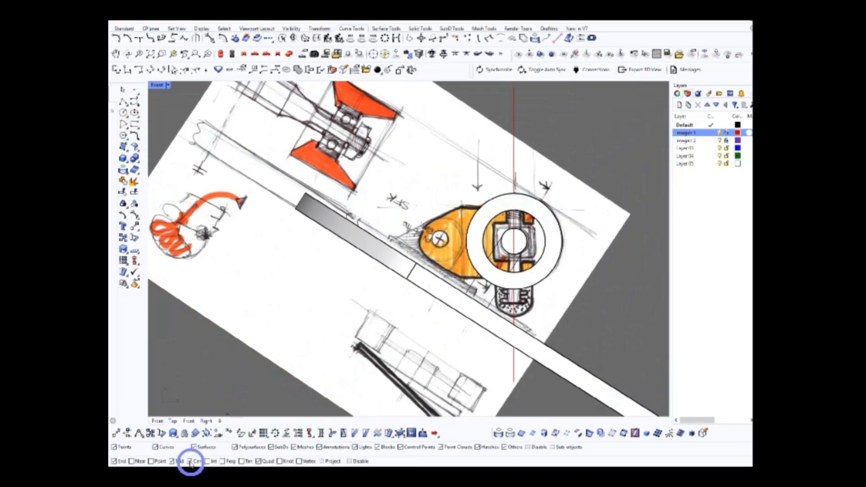
Turn off the End, Mid and Cen object snaps and try a rectangle around the sketched truck body
{"action": "left_click", "coordinate": [173, 463]}
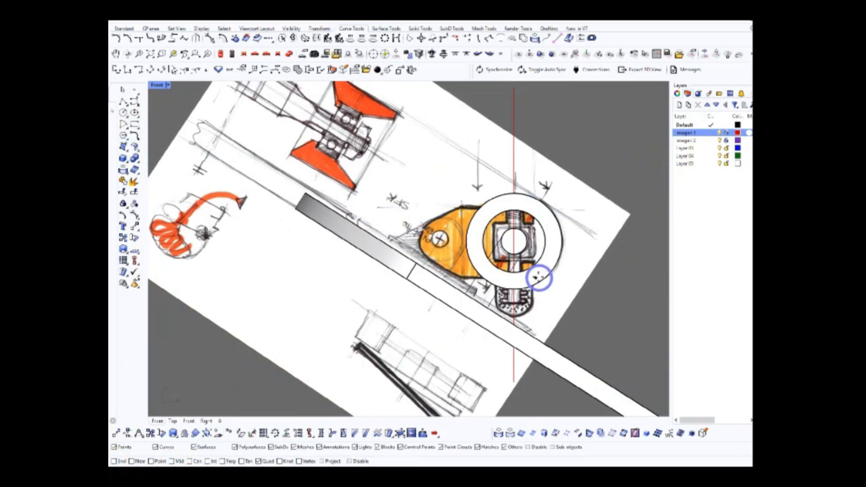
{"action": "scroll", "coordinate": [539, 277], "scroll_direction": "up", "scroll_amount": 2}
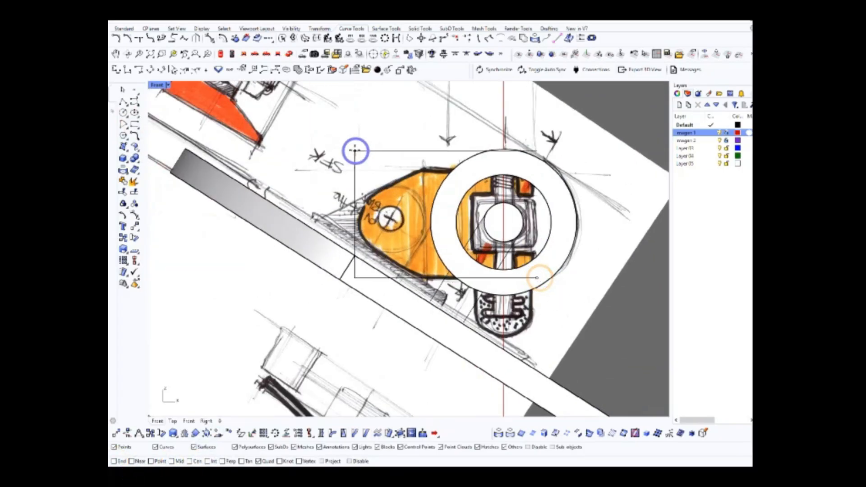
{"action": "left_click", "coordinate": [359, 168]}
{"action": "scroll", "coordinate": [451, 195], "scroll_direction": "down", "scroll_amount": 10}
{"action": "left_click", "coordinate": [720, 132]}
{"action": "left_click", "coordinate": [720, 132]}
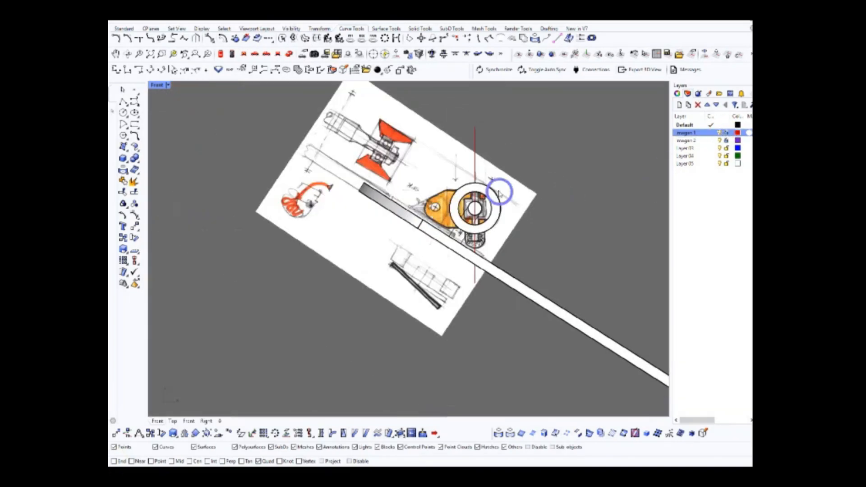
Draw a straight line from the baseplate's pointed end along the truck body's upper slanted edge, extending beyond the image
{"action": "scroll", "coordinate": [422, 179], "scroll_direction": "up", "scroll_amount": 8}
{"action": "left_click", "coordinate": [133, 123]}
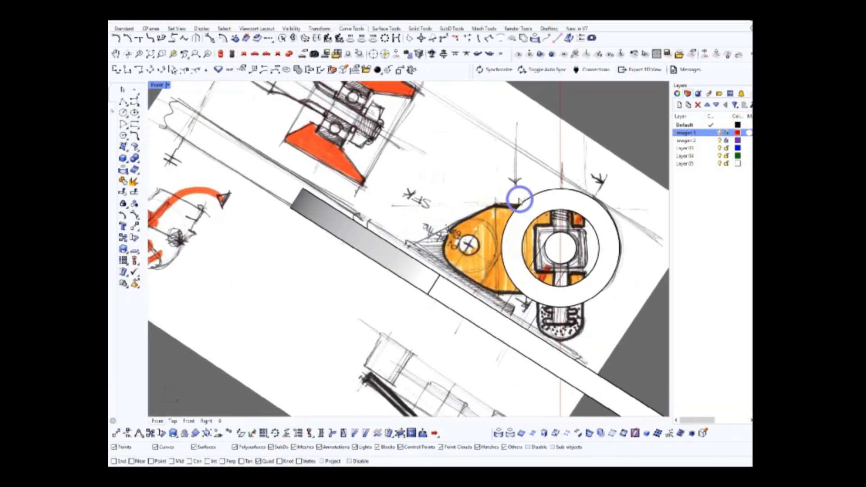
{"action": "scroll", "coordinate": [518, 221], "scroll_direction": "down", "scroll_amount": 5}
{"action": "left_click", "coordinate": [453, 240]}
{"action": "left_click", "coordinate": [609, 164]}
{"action": "right_click", "coordinate": [608, 165]}
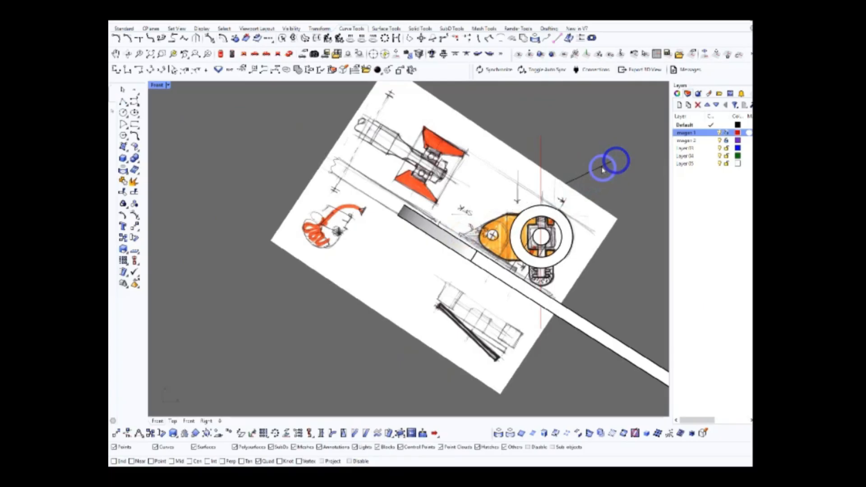
Mirror the upper slanted line across a horizontal axis through the truck body to form a lower line
{"action": "scroll", "coordinate": [588, 171], "scroll_direction": "up", "scroll_amount": 8}
{"action": "left_click", "coordinate": [582, 181]}
{"action": "scroll", "coordinate": [570, 169], "scroll_direction": "down", "scroll_amount": 6}
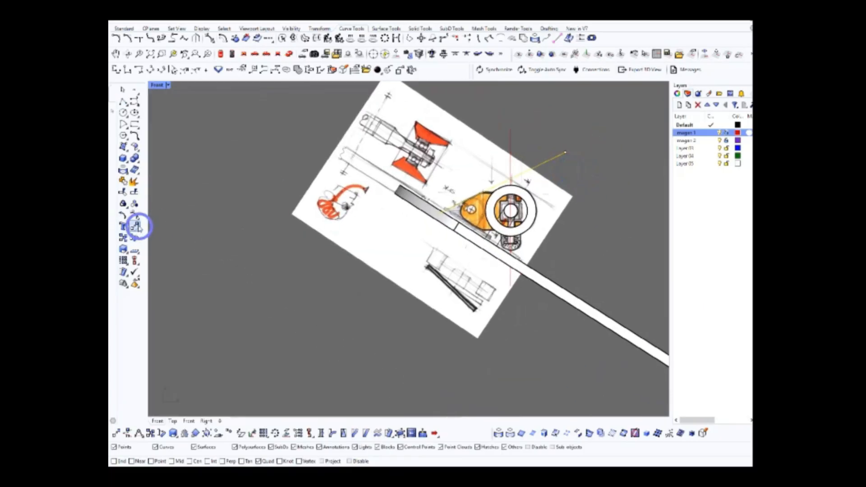
{"action": "left_click", "coordinate": [184, 433]}
{"action": "scroll", "coordinate": [470, 209], "scroll_direction": "up", "scroll_amount": 12}
{"action": "left_click", "coordinate": [479, 216]}
{"action": "scroll", "coordinate": [517, 218], "scroll_direction": "down", "scroll_amount": 14}
{"action": "scroll", "coordinate": [593, 231], "scroll_direction": "up", "scroll_amount": 7}
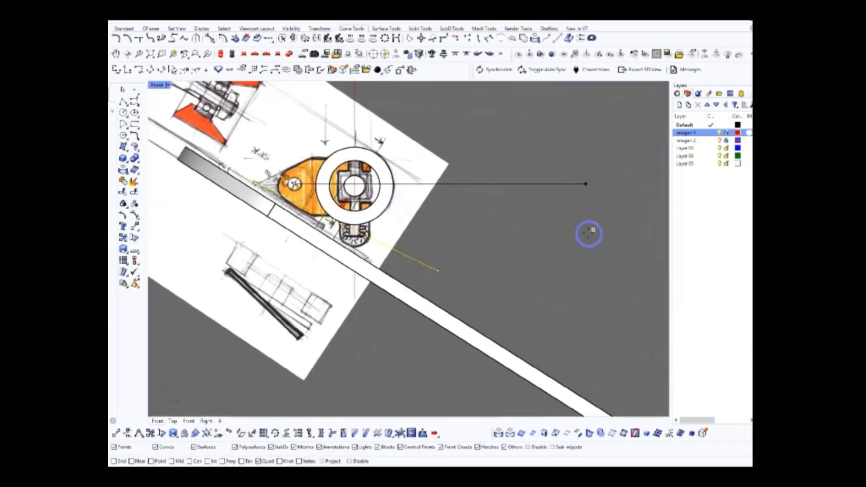
{"action": "left_click", "coordinate": [590, 231]}
{"action": "scroll", "coordinate": [587, 232], "scroll_direction": "down", "scroll_amount": 5}
{"action": "scroll", "coordinate": [501, 225], "scroll_direction": "up", "scroll_amount": 5}
{"action": "right_click_drag", "start_coordinate": [524, 280], "coordinate": [546, 294]}
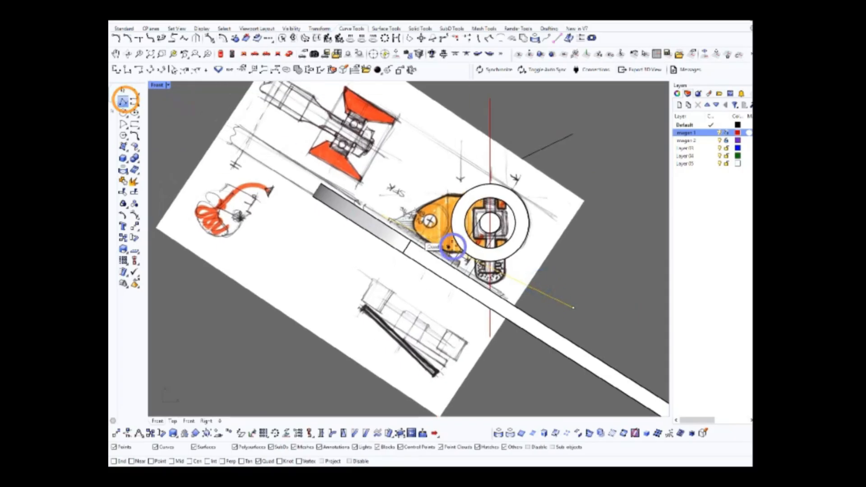
Rotate the mirrored line downward about its starting end to follow the truck body's lower slanted edge
{"action": "left_click", "coordinate": [126, 101]}
{"action": "scroll", "coordinate": [422, 221], "scroll_direction": "up", "scroll_amount": 14}
{"action": "left_click", "coordinate": [479, 213]}
{"action": "scroll", "coordinate": [449, 213], "scroll_direction": "down", "scroll_amount": 8}
{"action": "right_click_drag", "start_coordinate": [448, 215], "coordinate": [573, 234]}
{"action": "scroll", "coordinate": [554, 237], "scroll_direction": "down", "scroll_amount": 8}
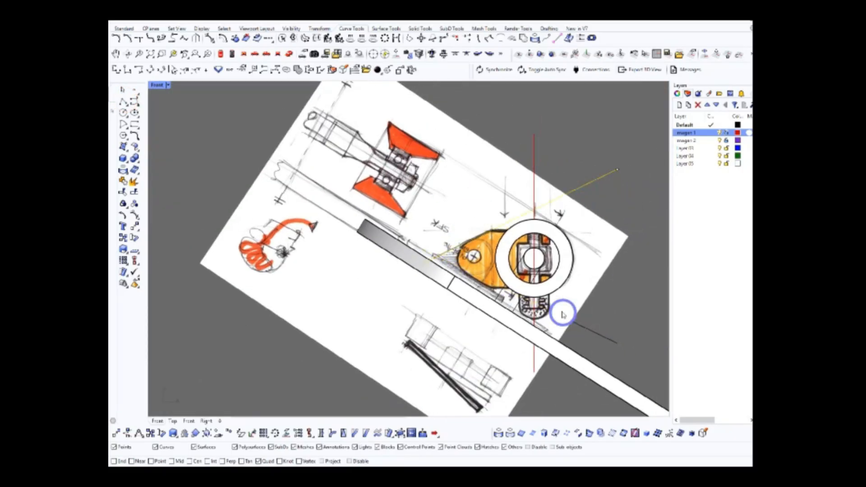
{"action": "right_click_drag", "start_coordinate": [562, 313], "coordinate": [544, 266]}
{"action": "left_click", "coordinate": [587, 288]}
{"action": "left_click", "coordinate": [601, 297]}
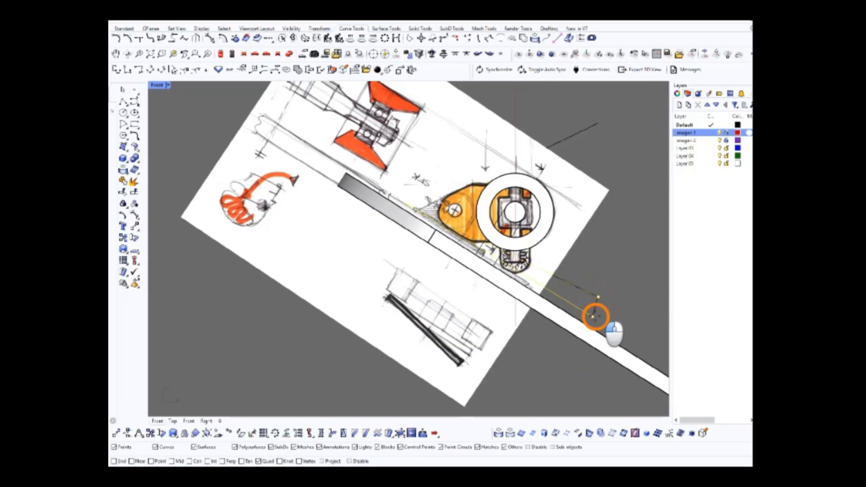
Check the rotated lower line against the sketch and delete it
{"action": "scroll", "coordinate": [564, 293], "scroll_direction": "up", "scroll_amount": 5}
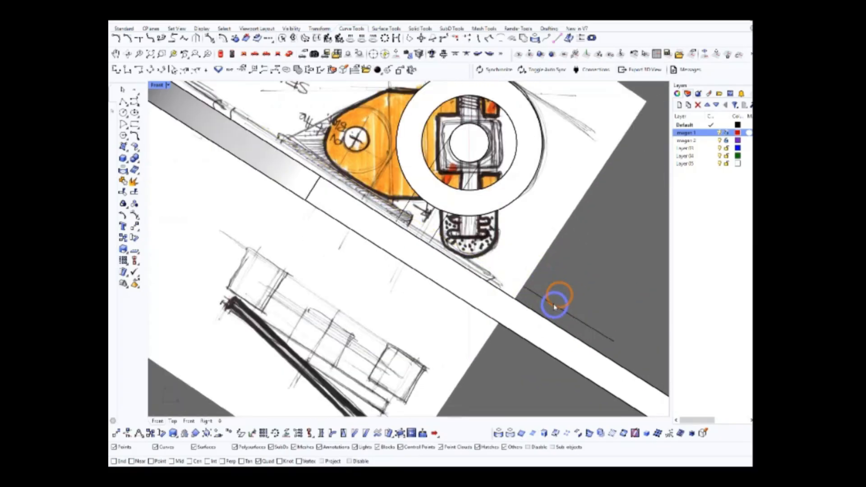
{"action": "scroll", "coordinate": [581, 332], "scroll_direction": "up", "scroll_amount": 6}
{"action": "scroll", "coordinate": [559, 284], "scroll_direction": "up", "scroll_amount": 4}
{"action": "left_click", "coordinate": [569, 297]}
{"action": "right_click_drag", "start_coordinate": [600, 340], "coordinate": [563, 280]}
{"action": "scroll", "coordinate": [571, 300], "scroll_direction": "down", "scroll_amount": 16}
{"action": "right_click", "coordinate": [572, 280]}
{"action": "left_click", "coordinate": [555, 296]}
{"action": "left_click", "coordinate": [573, 260]}
{"action": "scroll", "coordinate": [575, 243], "scroll_direction": "down", "scroll_amount": 4}
{"action": "scroll", "coordinate": [518, 266], "scroll_direction": "up", "scroll_amount": 2}
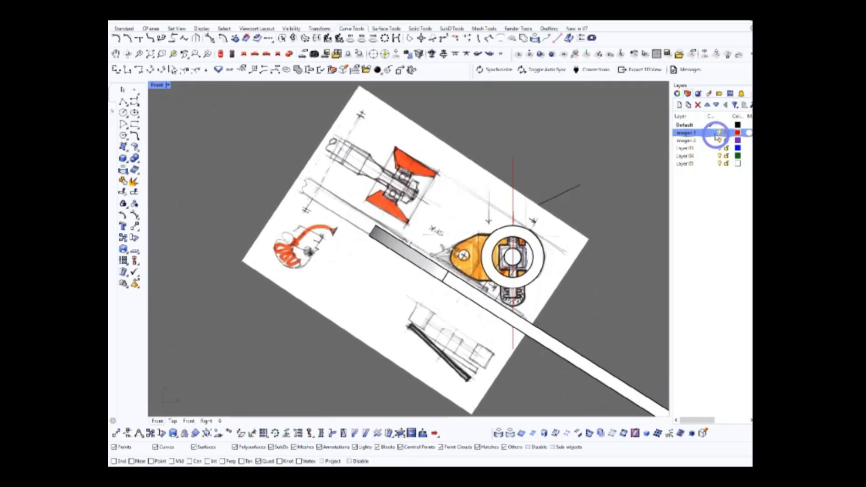
Hide the imagen 1 layer, select the upper slanted line behind it, and show the layer again
{"action": "left_click", "coordinate": [719, 133]}
{"action": "left_click", "coordinate": [509, 197]}
{"action": "scroll", "coordinate": [458, 255], "scroll_direction": "up", "scroll_amount": 6}
{"action": "scroll", "coordinate": [458, 255], "scroll_direction": "down", "scroll_amount": 4}
{"action": "left_click", "coordinate": [724, 132]}
{"action": "scroll", "coordinate": [543, 246], "scroll_direction": "up", "scroll_amount": 4}
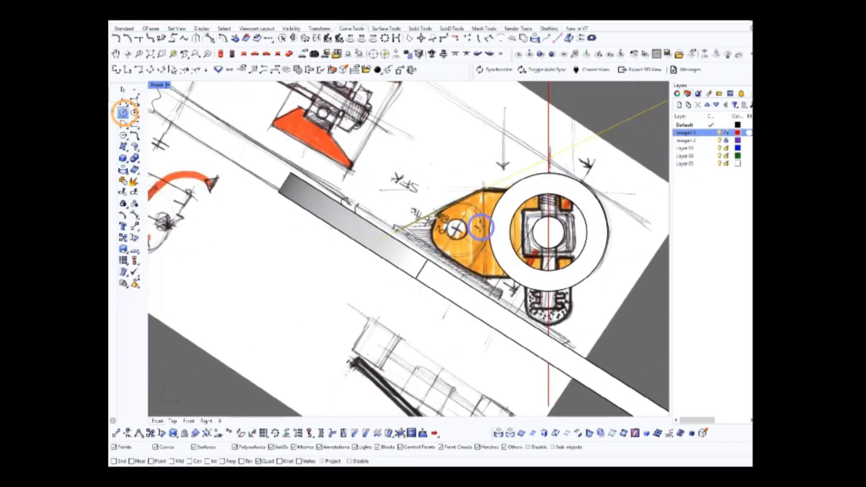
Draw a circle on the truck body's horizontal centre line for its rounded nose and hide the imagen 1 layer
{"action": "scroll", "coordinate": [481, 227], "scroll_direction": "up", "scroll_amount": 3}
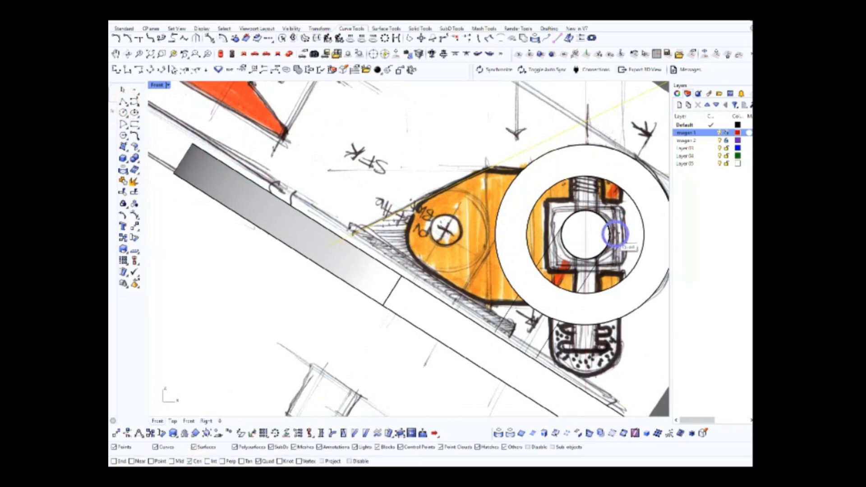
{"action": "scroll", "coordinate": [510, 243], "scroll_direction": "down", "scroll_amount": 2}
{"action": "left_click", "coordinate": [123, 111]}
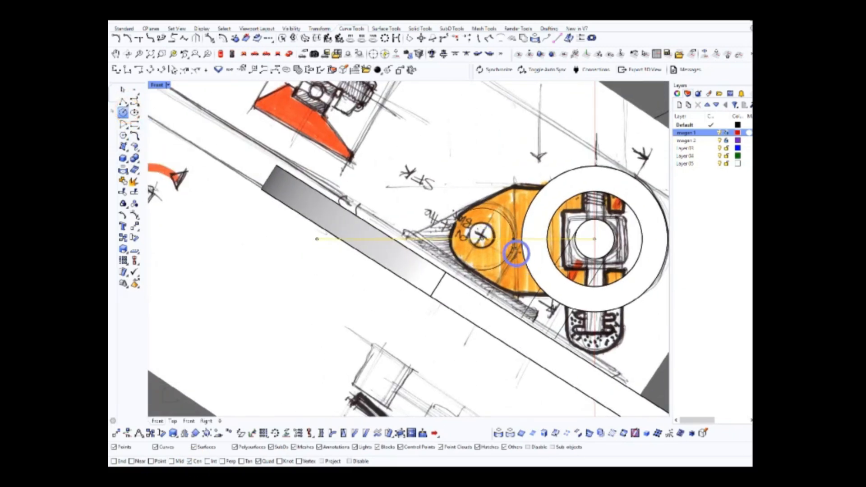
{"action": "scroll", "coordinate": [510, 295], "scroll_direction": "down", "scroll_amount": 5}
{"action": "key", "text": "Escape"}
{"action": "left_click", "coordinate": [720, 132]}
{"action": "scroll", "coordinate": [513, 241], "scroll_direction": "up", "scroll_amount": 5}
Move the upper slanted line by its starting end onto the nose circle, using Near snapping
{"action": "mouse_move", "coordinate": [489, 245]}
{"action": "right_mouse_down"}
{"action": "mouse_move", "coordinate": [466, 228]}
{"action": "mouse_move", "coordinate": [484, 227]}
{"action": "right_mouse_up"}
{"action": "scroll", "coordinate": [466, 228], "scroll_direction": "up", "scroll_amount": 5}
{"action": "scroll", "coordinate": [489, 236], "scroll_direction": "down", "scroll_amount": 12}
{"action": "left_click_drag", "start_coordinate": [502, 221], "coordinate": [560, 152]}
{"action": "scroll", "coordinate": [511, 201], "scroll_direction": "up", "scroll_amount": 6}
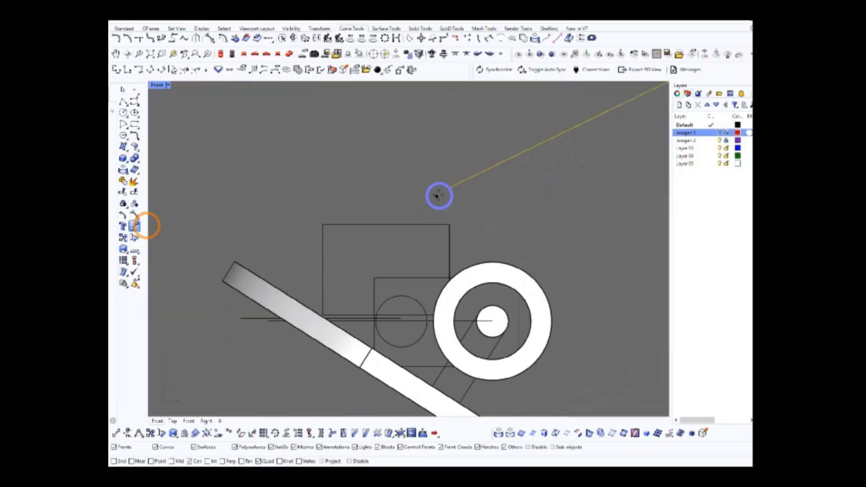
{"action": "left_click", "coordinate": [132, 461]}
{"action": "left_click", "coordinate": [449, 187]}
{"action": "scroll", "coordinate": [383, 294], "scroll_direction": "up", "scroll_amount": 4}
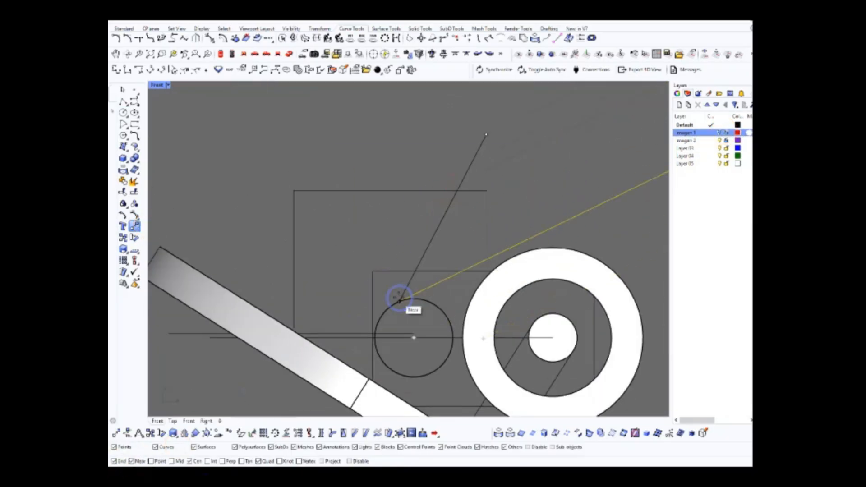
{"action": "left_click", "coordinate": [400, 298]}
{"action": "scroll", "coordinate": [393, 300], "scroll_direction": "up", "scroll_amount": 11}
{"action": "scroll", "coordinate": [456, 306], "scroll_direction": "down", "scroll_amount": 20}
Delete the filled deck surface below the truck body, leaving its edge lines in place
{"action": "left_click", "coordinate": [462, 211]}
{"action": "scroll", "coordinate": [425, 309], "scroll_direction": "up", "scroll_amount": 14}
{"action": "left_click", "coordinate": [384, 301]}
{"action": "left_click", "coordinate": [402, 290]}
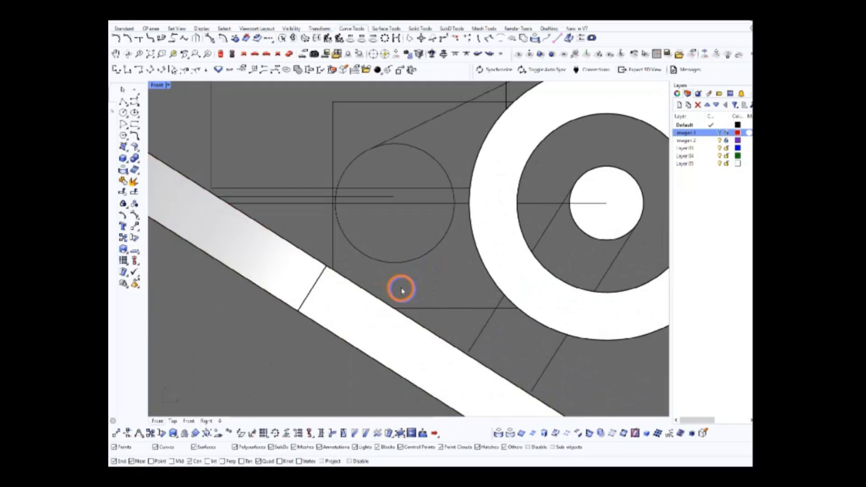
{"action": "scroll", "coordinate": [423, 311], "scroll_direction": "down", "scroll_amount": 12}
{"action": "left_click", "coordinate": [370, 290]}
{"action": "key", "text": "Delete"}
Copy the deck's upper edge line onto the lower side of the nose circle
{"action": "left_click", "coordinate": [418, 313]}
{"action": "scroll", "coordinate": [400, 303], "scroll_direction": "up", "scroll_amount": 7}
{"action": "left_click_drag", "start_coordinate": [426, 314], "coordinate": [529, 362]}
{"action": "scroll", "coordinate": [410, 284], "scroll_direction": "up", "scroll_amount": 18}
{"action": "left_click_drag", "start_coordinate": [508, 264], "coordinate": [544, 310]}
{"action": "scroll", "coordinate": [395, 273], "scroll_direction": "down", "scroll_amount": 20}
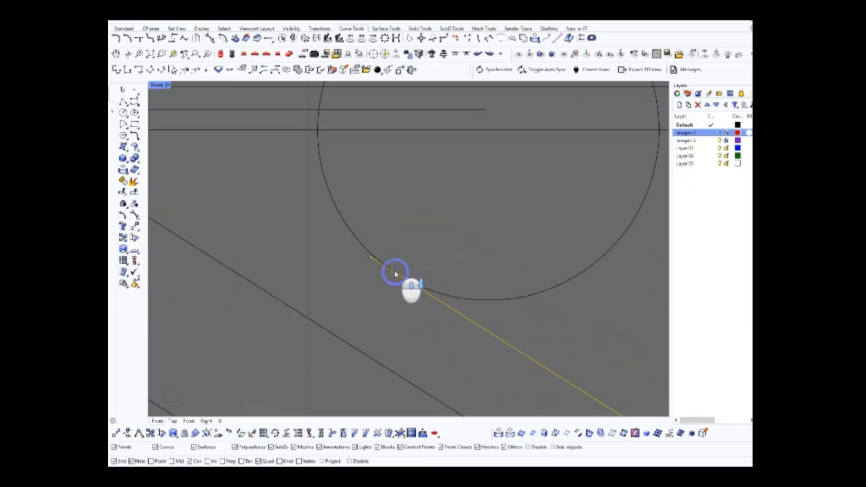
Split the copied lower line at the nose circle and delete its short end piece
{"action": "left_click", "coordinate": [430, 301]}
{"action": "left_click", "coordinate": [135, 191]}
{"action": "scroll", "coordinate": [405, 319], "scroll_direction": "down", "scroll_amount": 10}
{"action": "scroll", "coordinate": [395, 310], "scroll_direction": "up", "scroll_amount": 8}
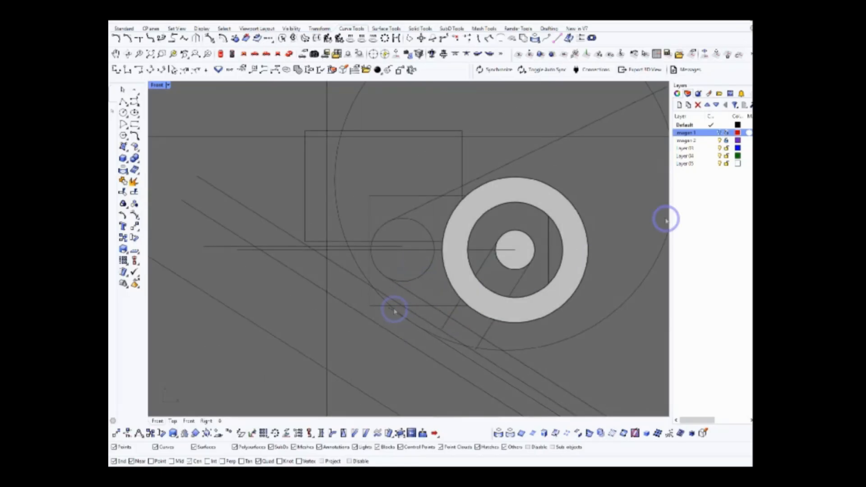
{"action": "scroll", "coordinate": [410, 273], "scroll_direction": "up", "scroll_amount": 5}
{"action": "key", "text": "Delete"}
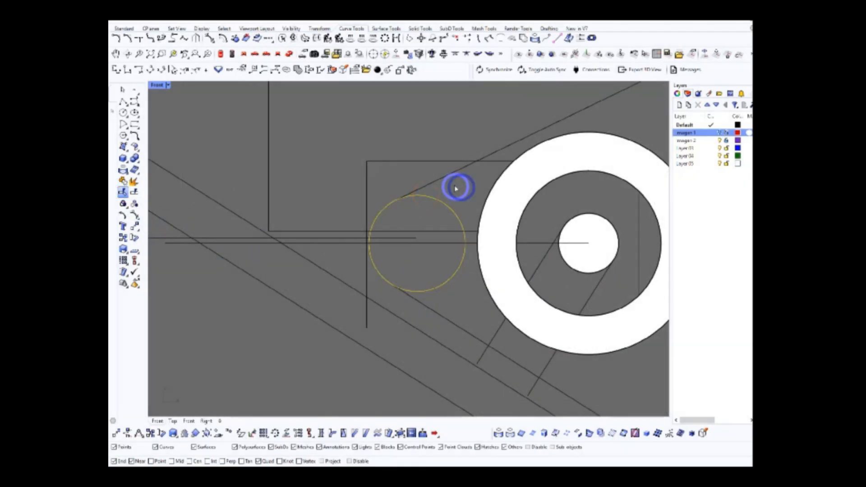
Trim away the nose circle's inner arc between the two slanted lines and hide the wheel
{"action": "scroll", "coordinate": [443, 265], "scroll_direction": "down", "scroll_amount": 4}
{"action": "right_click_drag", "start_coordinate": [451, 181], "coordinate": [431, 195]}
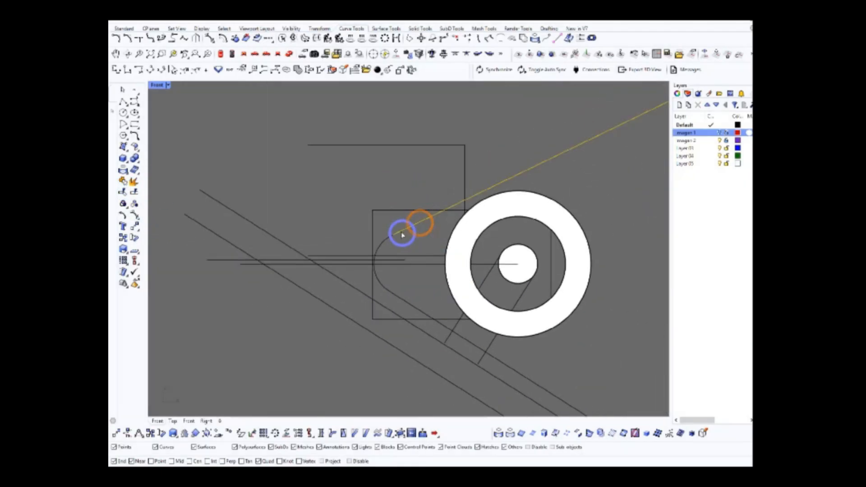
{"action": "scroll", "coordinate": [421, 289], "scroll_direction": "down", "scroll_amount": 3}
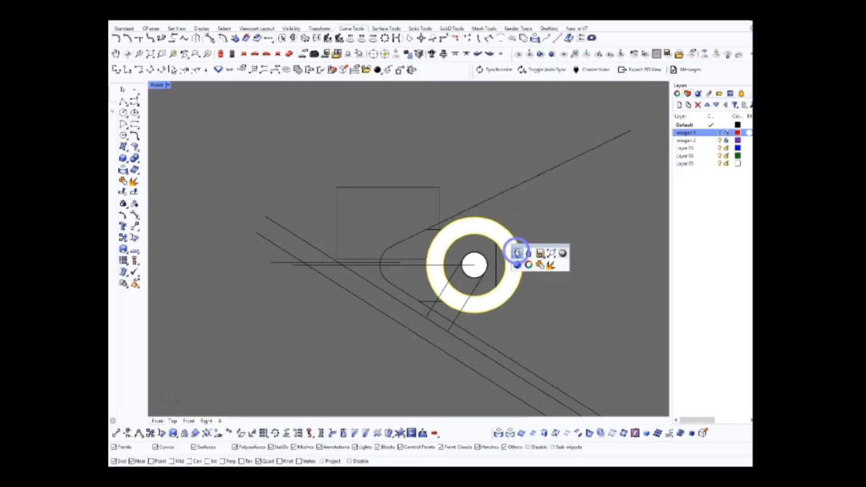
{"action": "scroll", "coordinate": [439, 217], "scroll_direction": "up", "scroll_amount": 4}
{"action": "scroll", "coordinate": [439, 216], "scroll_direction": "down", "scroll_amount": 3}
Trim the slanted lines and rectangle where they overlap and join them with the nose arc into one profile
{"action": "left_click", "coordinate": [123, 193]}
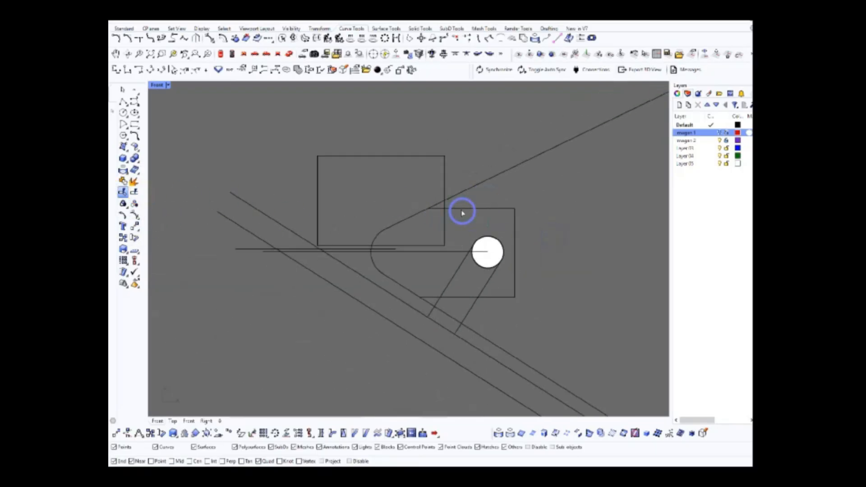
{"action": "left_click", "coordinate": [429, 220]}
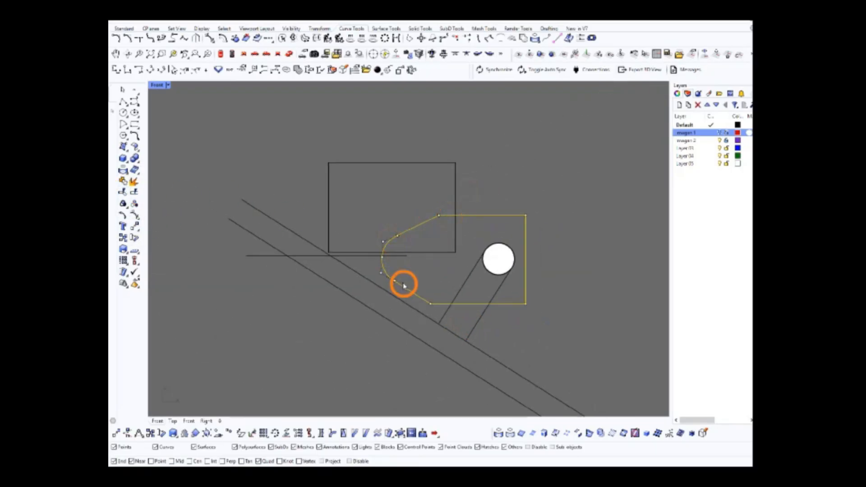
{"action": "left_click", "coordinate": [123, 181]}
{"action": "right_click", "coordinate": [500, 186]}
Position the side profile along the lower side edge of the orange truck body in the top view
{"action": "left_click", "coordinate": [293, 54]}
{"action": "right_click_drag", "start_coordinate": [495, 170], "coordinate": [472, 232]}
{"action": "scroll", "coordinate": [472, 232], "scroll_direction": "up", "scroll_amount": 6}
{"action": "right_click", "coordinate": [226, 51]}
{"action": "scroll", "coordinate": [406, 278], "scroll_direction": "up", "scroll_amount": 12}
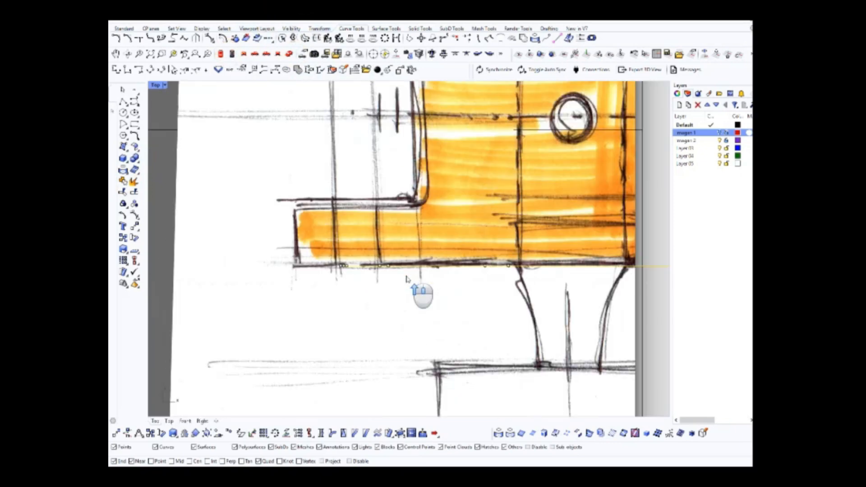
{"action": "scroll", "coordinate": [407, 280], "scroll_direction": "down", "scroll_amount": 6}
{"action": "left_click", "coordinate": [289, 53]}
{"action": "right_click_drag", "start_coordinate": [491, 185], "coordinate": [508, 249]}
Mirror the side profile across the truck's horizontal centre line in the top view
{"action": "scroll", "coordinate": [509, 250], "scroll_direction": "up", "scroll_amount": 5}
{"action": "left_click", "coordinate": [221, 54]}
{"action": "right_click_drag", "start_coordinate": [412, 172], "coordinate": [419, 213]}
{"action": "scroll", "coordinate": [419, 213], "scroll_direction": "down", "scroll_amount": 2}
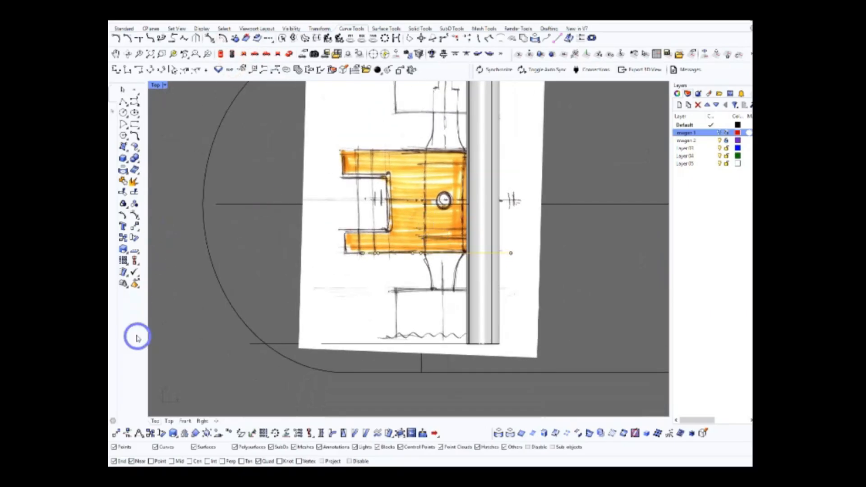
{"action": "right_click_drag", "start_coordinate": [527, 212], "coordinate": [519, 281]}
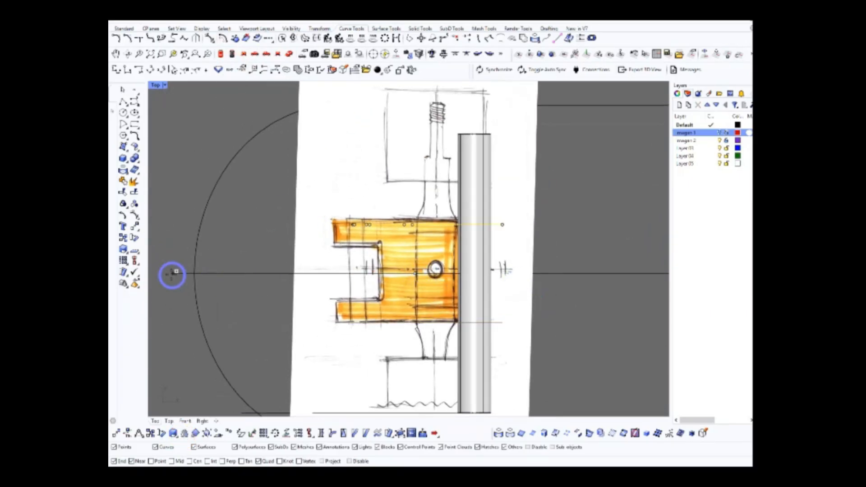
{"action": "left_click", "coordinate": [172, 274]}
{"action": "scroll", "coordinate": [425, 228], "scroll_direction": "up", "scroll_amount": 4}
{"action": "scroll", "coordinate": [421, 226], "scroll_direction": "down", "scroll_amount": 4}
Set the perspective view's construction plane to the vertical world plane parallel to the side profiles
{"action": "left_click", "coordinate": [290, 53]}
{"action": "left_click", "coordinate": [555, 234]}
{"action": "right_click_drag", "start_coordinate": [555, 235], "coordinate": [396, 223]}
{"action": "scroll", "coordinate": [410, 209], "scroll_direction": "down", "scroll_amount": 10}
{"action": "mouse_move", "coordinate": [455, 245]}
{"action": "right_mouse_down"}
{"action": "mouse_move", "coordinate": [445, 257]}
{"action": "mouse_move", "coordinate": [464, 254]}
{"action": "right_mouse_up"}
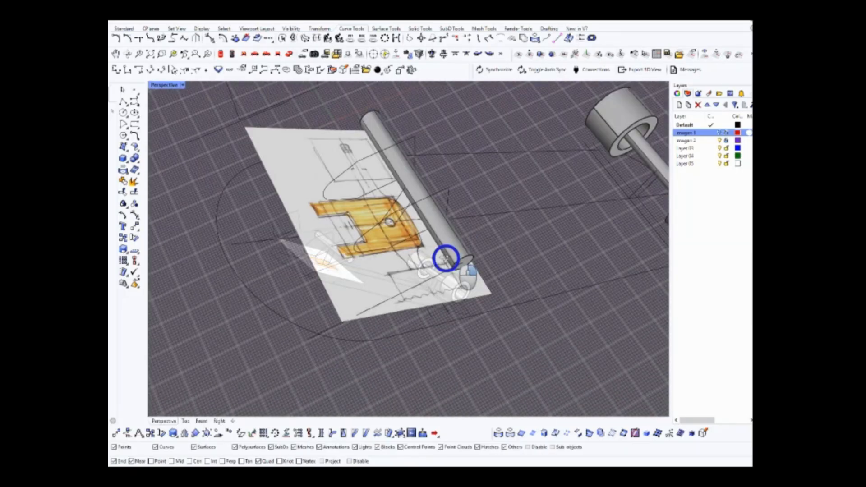
{"action": "scroll", "coordinate": [463, 254], "scroll_direction": "down", "scroll_amount": 9}
{"action": "left_click", "coordinate": [692, 54]}
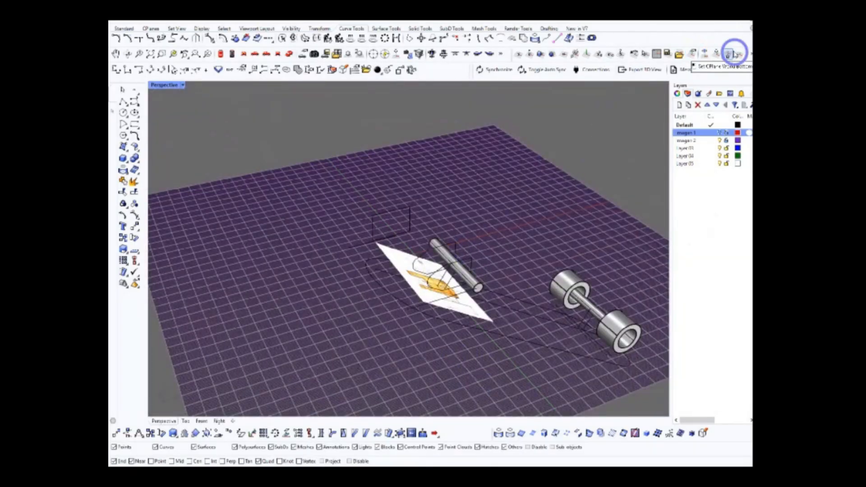
{"action": "left_click", "coordinate": [754, 53]}
{"action": "left_click", "coordinate": [702, 75]}
{"action": "left_click", "coordinate": [702, 61]}
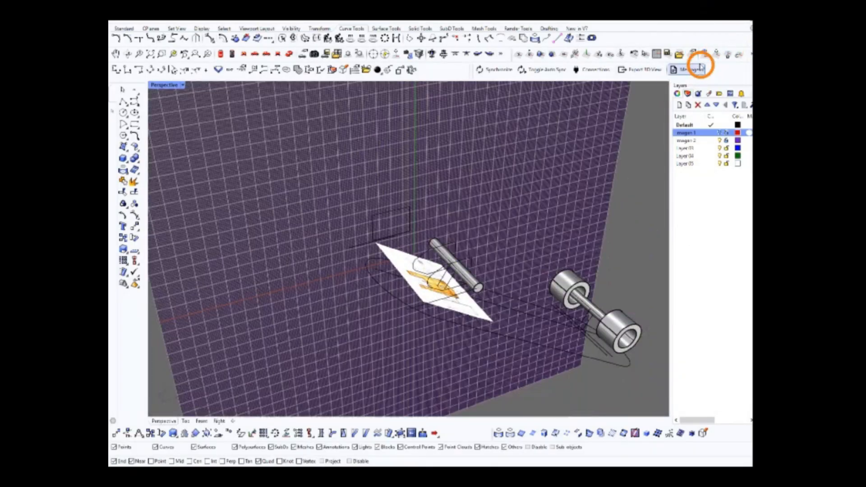
Build the solid truck body between the two mirrored side profiles
{"action": "scroll", "coordinate": [478, 255], "scroll_direction": "up", "scroll_amount": 8}
{"action": "left_click", "coordinate": [483, 253]}
{"action": "right_click_drag", "start_coordinate": [491, 249], "coordinate": [433, 243]}
Show the imagen 1 layer in the front view and use a translucent display mode so the sketch shows through
{"action": "left_click", "coordinate": [244, 54]}
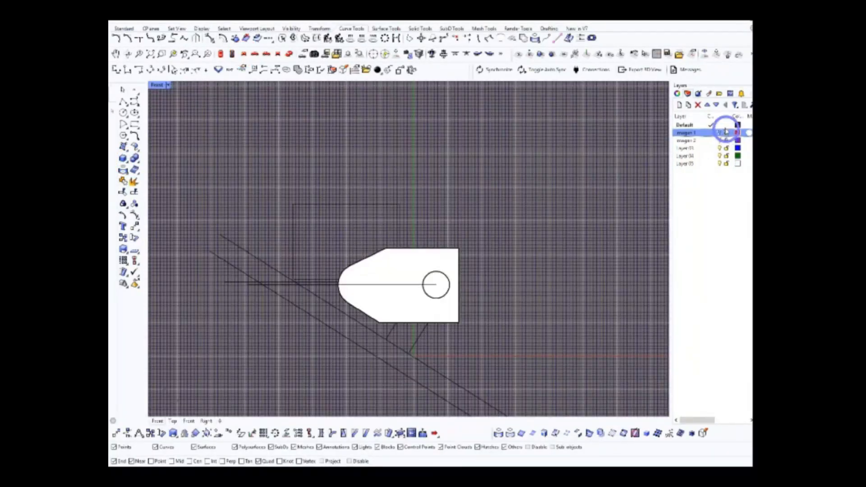
{"action": "left_click", "coordinate": [719, 132]}
{"action": "left_click", "coordinate": [168, 85]}
{"action": "left_click", "coordinate": [171, 132]}
{"action": "scroll", "coordinate": [435, 282], "scroll_direction": "up", "scroll_amount": 11}
{"action": "scroll", "coordinate": [434, 283], "scroll_direction": "down", "scroll_amount": 7}
{"action": "left_click", "coordinate": [166, 84]}
{"action": "left_click", "coordinate": [170, 139]}
Draw a rectangle around the sketched axle housing, extending past the truck body's straight end
{"action": "left_click", "coordinate": [134, 123]}
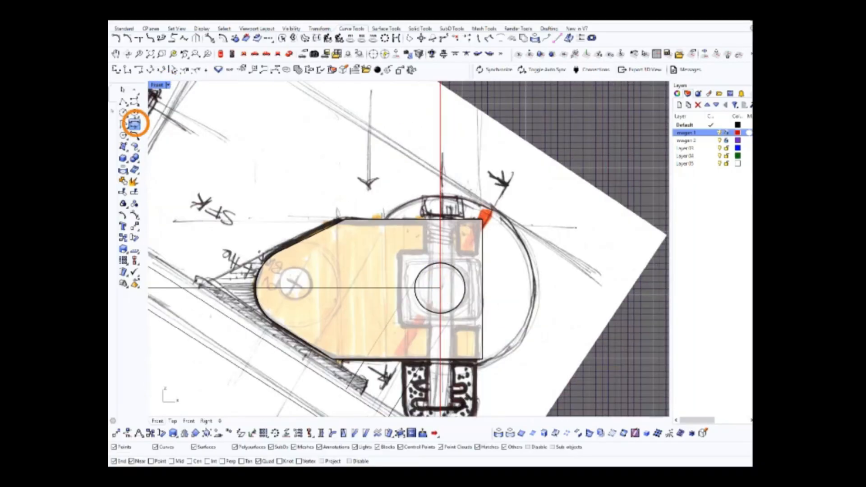
{"action": "left_click", "coordinate": [389, 249]}
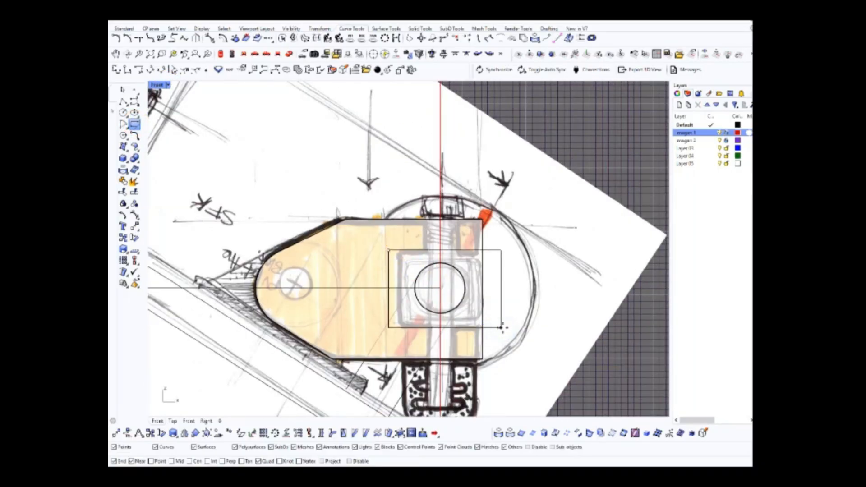
{"action": "key", "text": "Escape"}
Move the rectangle in the top view until it lies just outside the truck body's lower side
{"action": "scroll", "coordinate": [497, 302], "scroll_direction": "down", "scroll_amount": 8}
{"action": "left_click", "coordinate": [289, 55]}
{"action": "right_click_drag", "start_coordinate": [514, 282], "coordinate": [552, 170]}
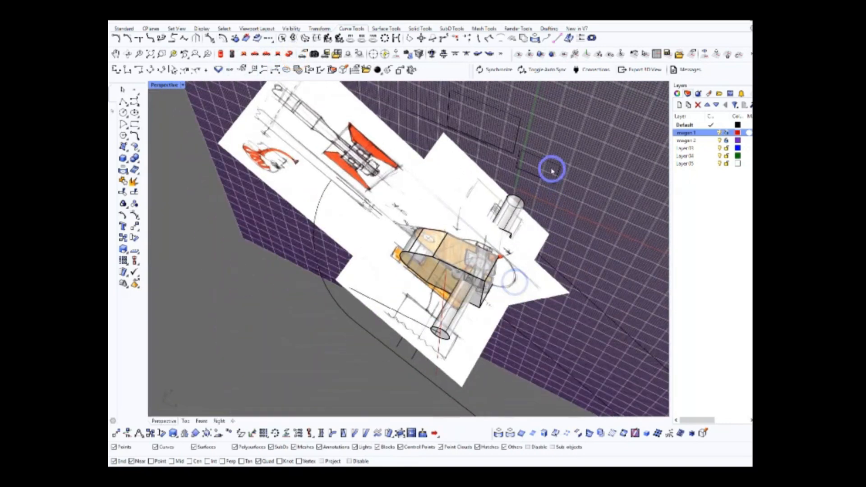
{"action": "left_click", "coordinate": [220, 53]}
{"action": "scroll", "coordinate": [490, 246], "scroll_direction": "down", "scroll_amount": 2}
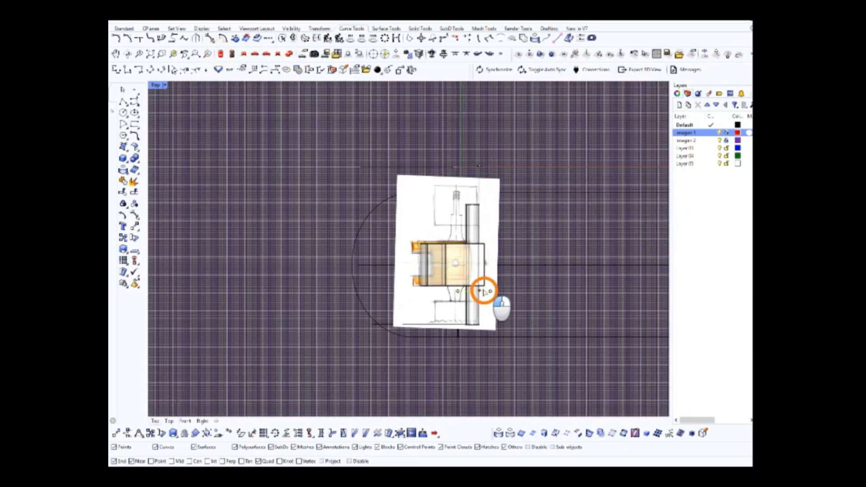
Centre the rectangle on the axle's horizontal centre line and the vertical kingpin axis, using Mid snapping
{"action": "left_click", "coordinate": [244, 53]}
{"action": "scroll", "coordinate": [455, 252], "scroll_direction": "up", "scroll_amount": 6}
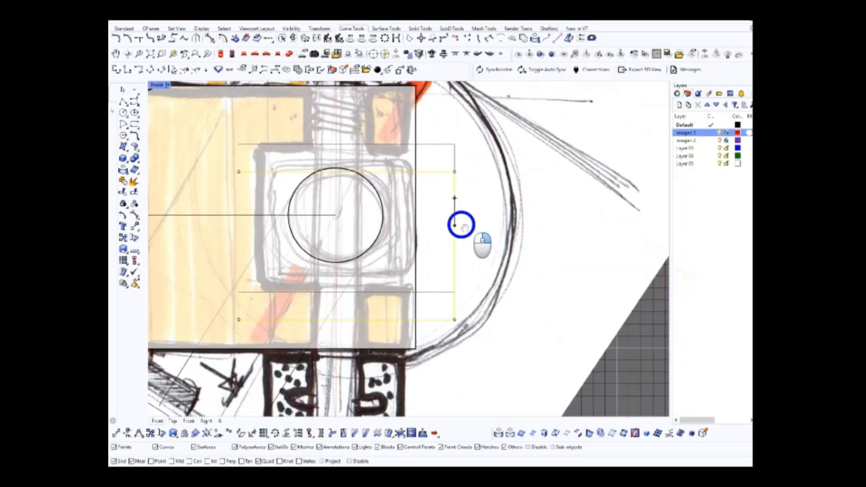
{"action": "scroll", "coordinate": [564, 258], "scroll_direction": "down", "scroll_amount": 4}
{"action": "left_click", "coordinate": [153, 463]}
{"action": "left_click", "coordinate": [173, 463]}
{"action": "left_click", "coordinate": [526, 286]}
{"action": "left_click", "coordinate": [466, 239]}
{"action": "right_click_drag", "start_coordinate": [530, 233], "coordinate": [504, 255]}
{"action": "right_click", "coordinate": [504, 255]}
{"action": "left_click", "coordinate": [488, 228]}
{"action": "left_click", "coordinate": [438, 228]}
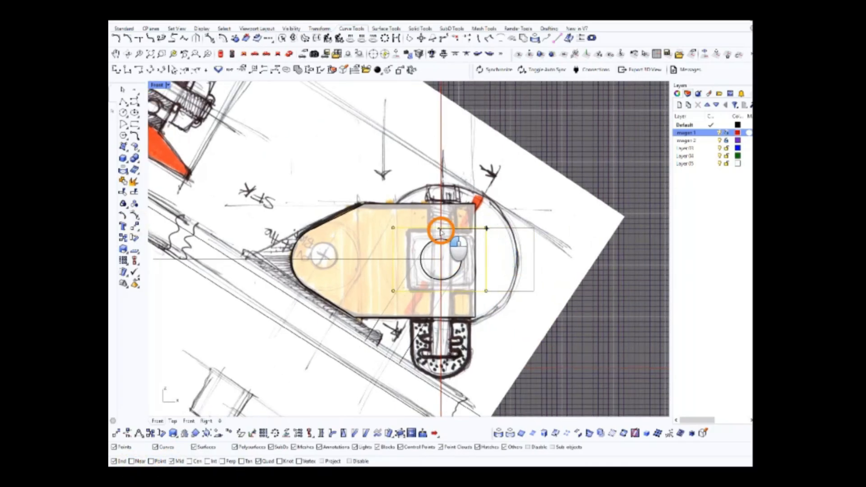
{"action": "left_click_drag", "start_coordinate": [441, 231], "coordinate": [440, 230]}
Use the rectangle to cut an open slot through the truck body around the axle
{"action": "right_click_drag", "start_coordinate": [443, 231], "coordinate": [455, 272]}
{"action": "scroll", "coordinate": [454, 271], "scroll_direction": "up", "scroll_amount": 4}
{"action": "scroll", "coordinate": [454, 269], "scroll_direction": "down", "scroll_amount": 4}
{"action": "left_click_drag", "start_coordinate": [427, 270], "coordinate": [442, 271]}
{"action": "right_click_drag", "start_coordinate": [448, 274], "coordinate": [428, 279]}
{"action": "scroll", "coordinate": [428, 281], "scroll_direction": "down", "scroll_amount": 2}
{"action": "left_click", "coordinate": [289, 54]}
{"action": "right_click_drag", "start_coordinate": [479, 255], "coordinate": [511, 298]}
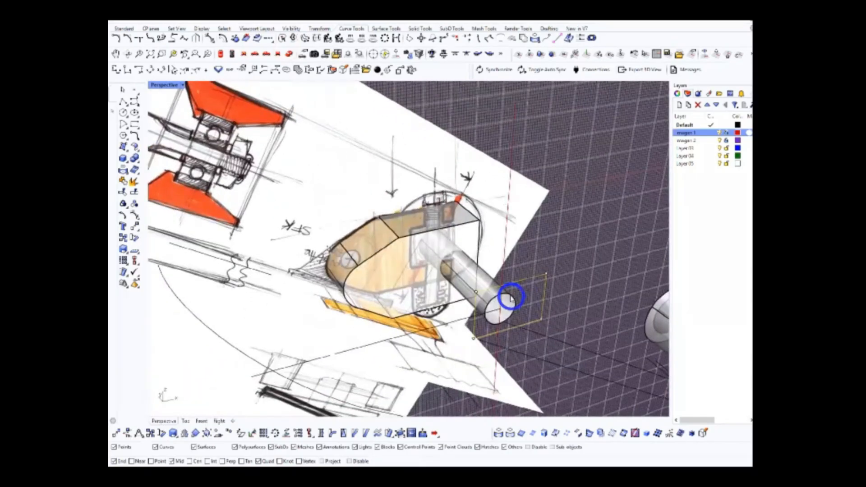
{"action": "scroll", "coordinate": [518, 292], "scroll_direction": "down", "scroll_amount": 4}
{"action": "left_click", "coordinate": [561, 263]}
{"action": "left_click", "coordinate": [528, 286]}
{"action": "right_click_drag", "start_coordinate": [585, 261], "coordinate": [436, 270]}
{"action": "scroll", "coordinate": [547, 286], "scroll_direction": "up", "scroll_amount": 3}
{"action": "left_click", "coordinate": [138, 93]}
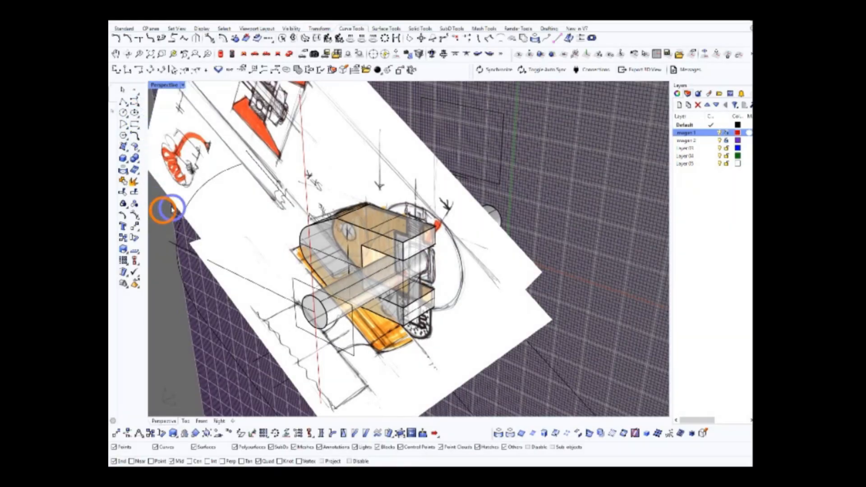
Examine the slot and the axle passing through the truck body from several perspective angles
{"action": "scroll", "coordinate": [381, 239], "scroll_direction": "up", "scroll_amount": 5}
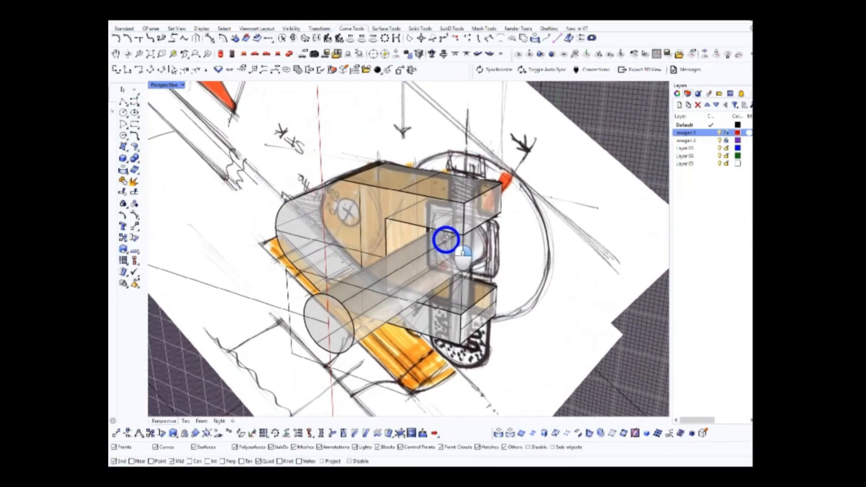
{"action": "mouse_move", "coordinate": [415, 249]}
{"action": "right_mouse_down"}
{"action": "mouse_move", "coordinate": [379, 255]}
{"action": "mouse_move", "coordinate": [410, 250]}
{"action": "right_mouse_up"}
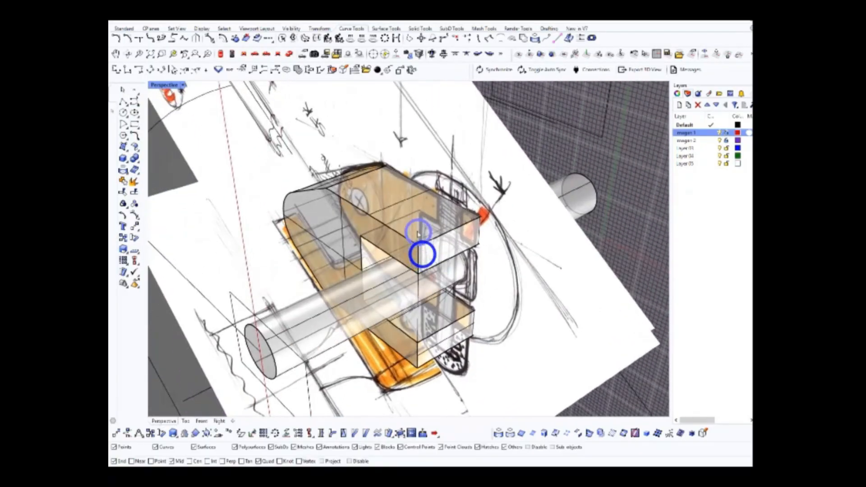
{"action": "mouse_move", "coordinate": [353, 229]}
{"action": "right_mouse_down"}
{"action": "mouse_move", "coordinate": [441, 241]}
{"action": "mouse_move", "coordinate": [384, 213]}
{"action": "right_mouse_up"}
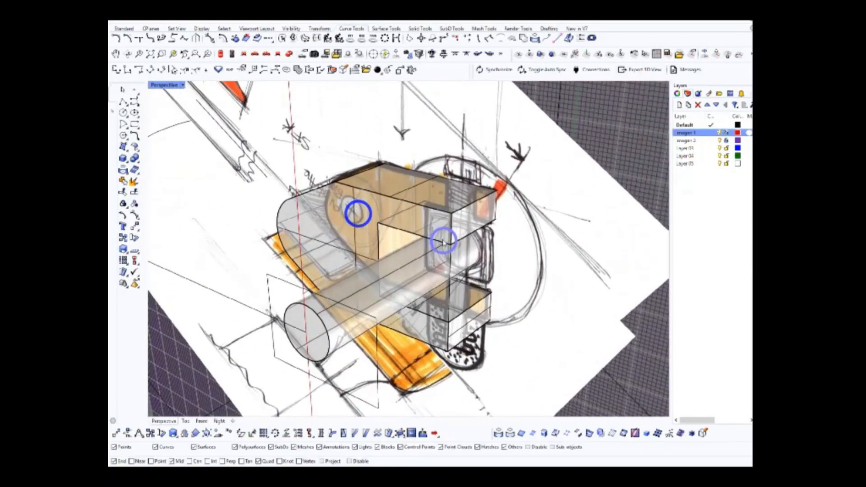
{"action": "right_click_drag", "start_coordinate": [289, 236], "coordinate": [515, 221]}
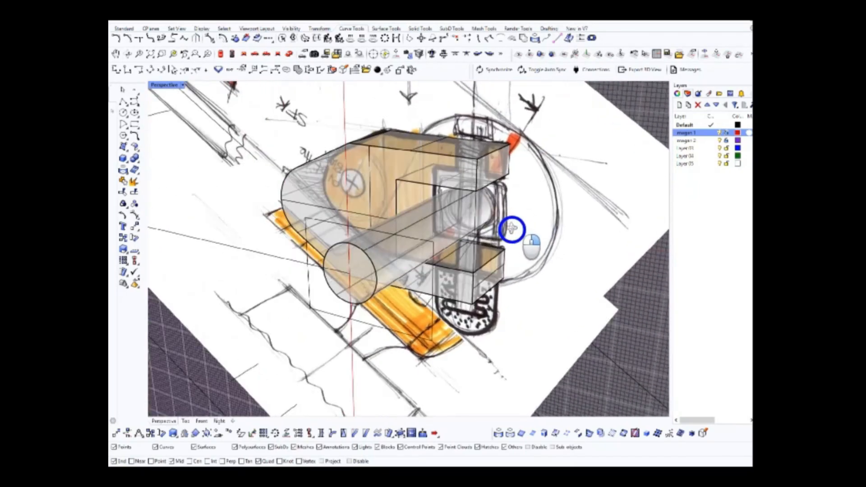
{"action": "scroll", "coordinate": [512, 229], "scroll_direction": "up", "scroll_amount": 4}
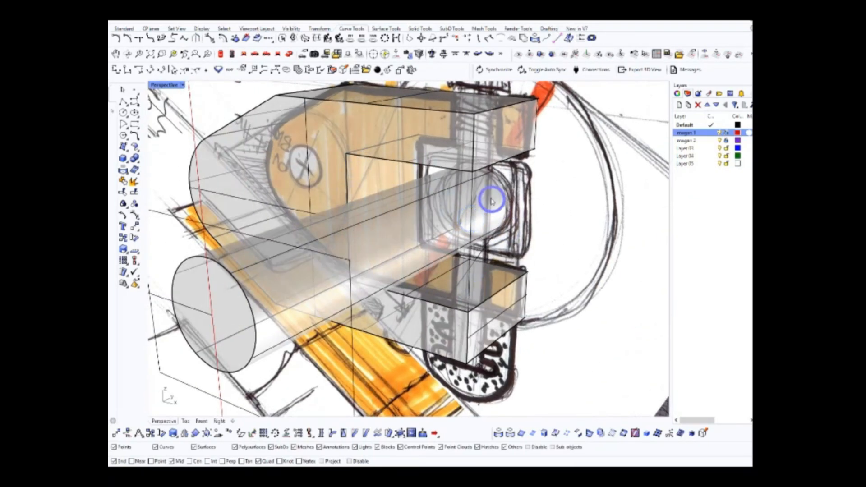
{"action": "scroll", "coordinate": [424, 230], "scroll_direction": "down", "scroll_amount": 5}
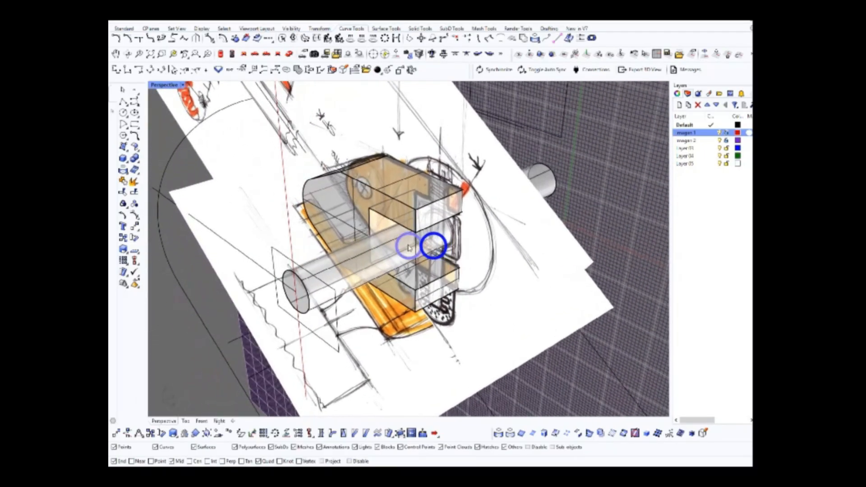
{"action": "scroll", "coordinate": [425, 234], "scroll_direction": "up", "scroll_amount": 3}
{"action": "scroll", "coordinate": [431, 235], "scroll_direction": "down", "scroll_amount": 5}
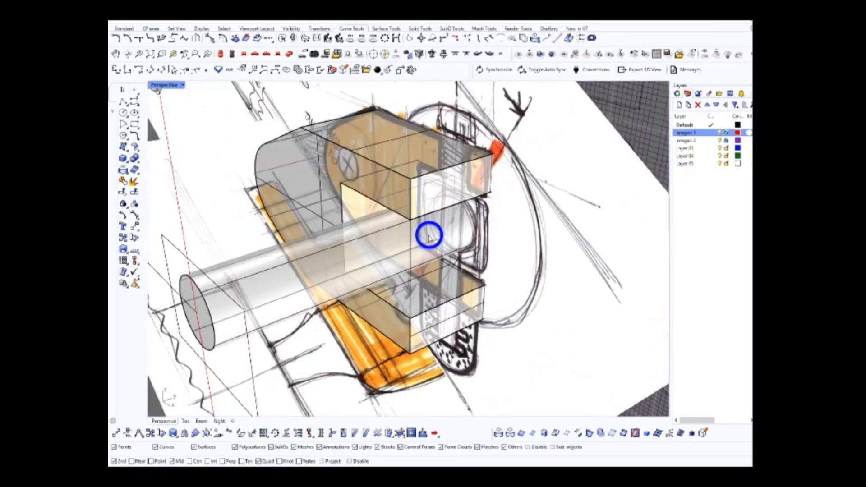
{"action": "mouse_move", "coordinate": [506, 227]}
{"action": "right_mouse_down"}
{"action": "mouse_move", "coordinate": [429, 248]}
{"action": "mouse_move", "coordinate": [509, 258]}
{"action": "mouse_move", "coordinate": [518, 268]}
{"action": "mouse_move", "coordinate": [445, 254]}
{"action": "right_mouse_up"}
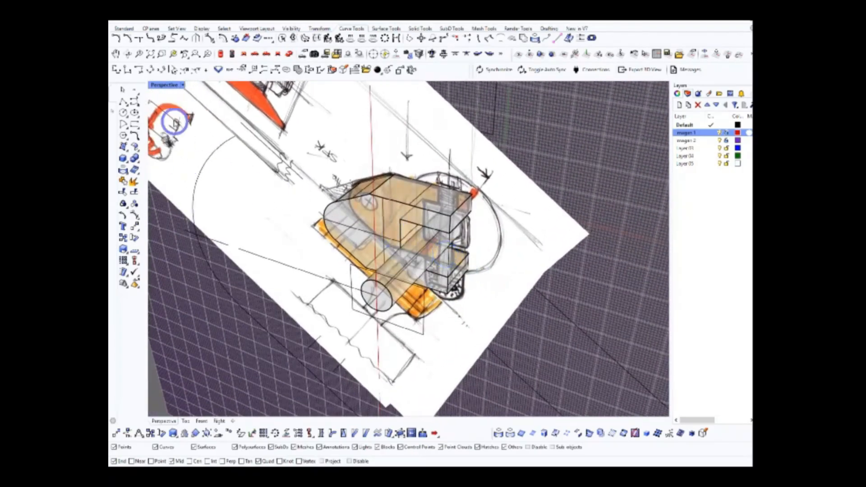
Set the perspective view to an opaque shaded display and inspect the slotted truck body
{"action": "left_click", "coordinate": [180, 124]}
{"action": "mouse_move", "coordinate": [480, 230]}
{"action": "right_mouse_down"}
{"action": "mouse_move", "coordinate": [400, 269]}
{"action": "mouse_move", "coordinate": [313, 261]}
{"action": "mouse_move", "coordinate": [394, 282]}
{"action": "mouse_move", "coordinate": [476, 277]}
{"action": "right_mouse_up"}
{"action": "scroll", "coordinate": [442, 244], "scroll_direction": "up", "scroll_amount": 4}
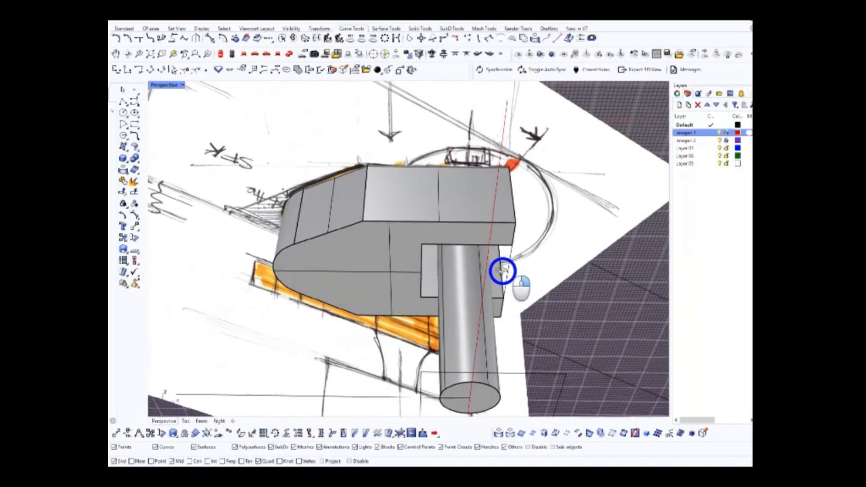
{"action": "right_click_drag", "start_coordinate": [562, 238], "coordinate": [591, 247]}
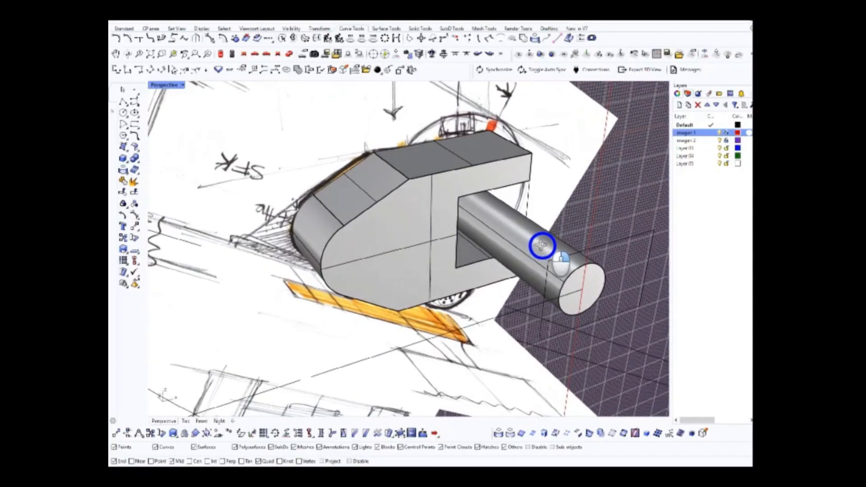
Draw a rectangle in the top view over the notch between the two fork arms of the sketched truck body
{"action": "scroll", "coordinate": [501, 268], "scroll_direction": "down", "scroll_amount": 5}
{"action": "right_click_drag", "start_coordinate": [473, 181], "coordinate": [429, 179]}
{"action": "left_click", "coordinate": [220, 54]}
{"action": "right_click_drag", "start_coordinate": [349, 185], "coordinate": [363, 210]}
{"action": "scroll", "coordinate": [366, 212], "scroll_direction": "up", "scroll_amount": 2}
{"action": "left_click", "coordinate": [165, 84]}
{"action": "scroll", "coordinate": [391, 229], "scroll_direction": "down", "scroll_amount": 4}
{"action": "scroll", "coordinate": [391, 230], "scroll_direction": "up", "scroll_amount": 4}
{"action": "left_click", "coordinate": [135, 124]}
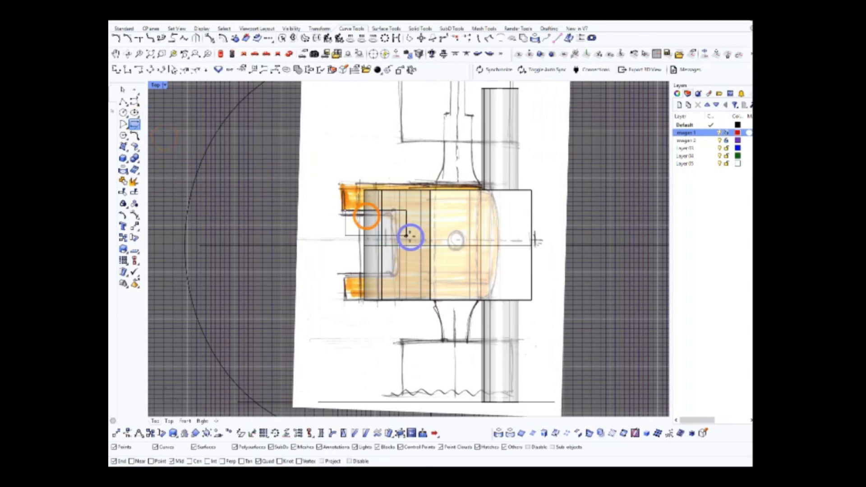
{"action": "left_click", "coordinate": [428, 275]}
Raise the notch rectangle above the truck body and stretch its outer edge well past the body's rounded end
{"action": "left_click", "coordinate": [235, 53]}
{"action": "scroll", "coordinate": [336, 139], "scroll_direction": "down", "scroll_amount": 5}
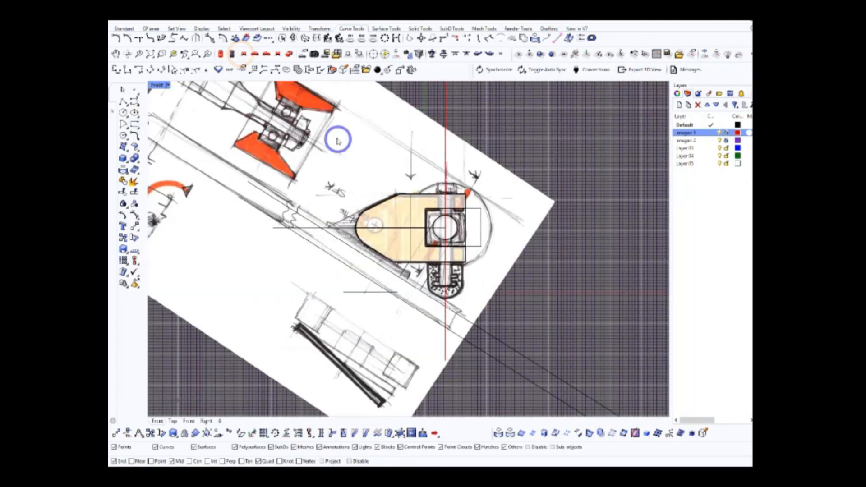
{"action": "right_click_drag", "start_coordinate": [337, 139], "coordinate": [346, 147]}
{"action": "left_click", "coordinate": [381, 170]}
{"action": "left_click", "coordinate": [223, 53]}
{"action": "right_click_drag", "start_coordinate": [391, 198], "coordinate": [398, 214]}
{"action": "left_click", "coordinate": [318, 235]}
{"action": "scroll", "coordinate": [370, 248], "scroll_direction": "up", "scroll_amount": 6}
{"action": "left_click_drag", "start_coordinate": [370, 291], "coordinate": [306, 291]}
{"action": "right_click_drag", "start_coordinate": [283, 238], "coordinate": [264, 218]}
{"action": "left_click", "coordinate": [289, 53]}
{"action": "mouse_move", "coordinate": [383, 158]}
{"action": "right_mouse_down"}
{"action": "mouse_move", "coordinate": [529, 199]}
{"action": "mouse_move", "coordinate": [518, 188]}
{"action": "mouse_move", "coordinate": [408, 195]}
{"action": "mouse_move", "coordinate": [410, 218]}
{"action": "right_mouse_up"}
{"action": "scroll", "coordinate": [436, 221], "scroll_direction": "up", "scroll_amount": 5}
Check the notch rectangle's inner edge against the truck body and the sketch in the top, front and perspective views
{"action": "left_click", "coordinate": [223, 53]}
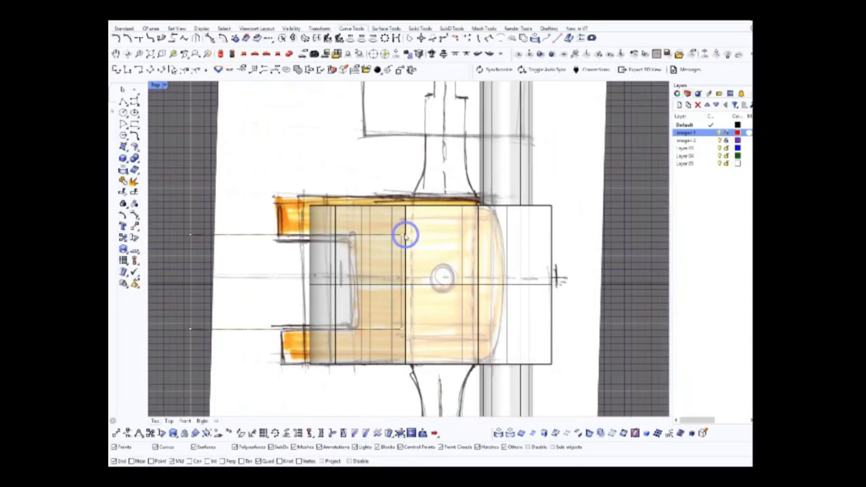
{"action": "scroll", "coordinate": [411, 334], "scroll_direction": "up", "scroll_amount": 6}
{"action": "scroll", "coordinate": [408, 329], "scroll_direction": "down", "scroll_amount": 5}
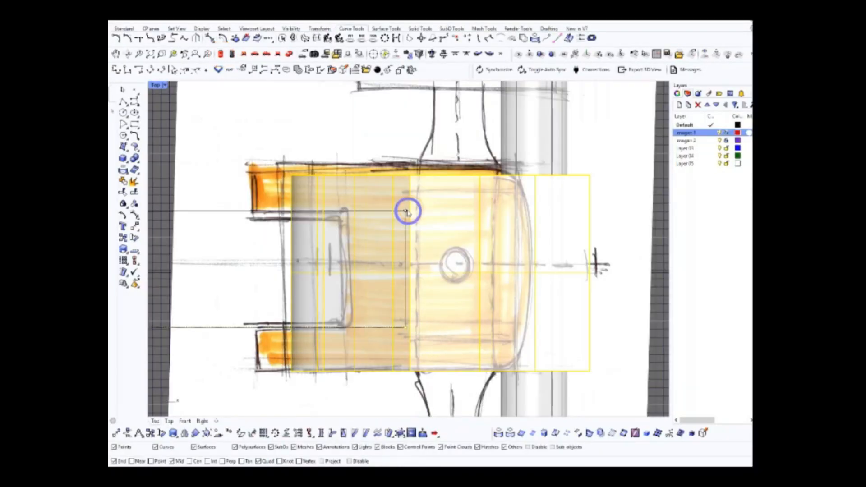
{"action": "scroll", "coordinate": [407, 212], "scroll_direction": "up", "scroll_amount": 3}
{"action": "left_click", "coordinate": [244, 53]}
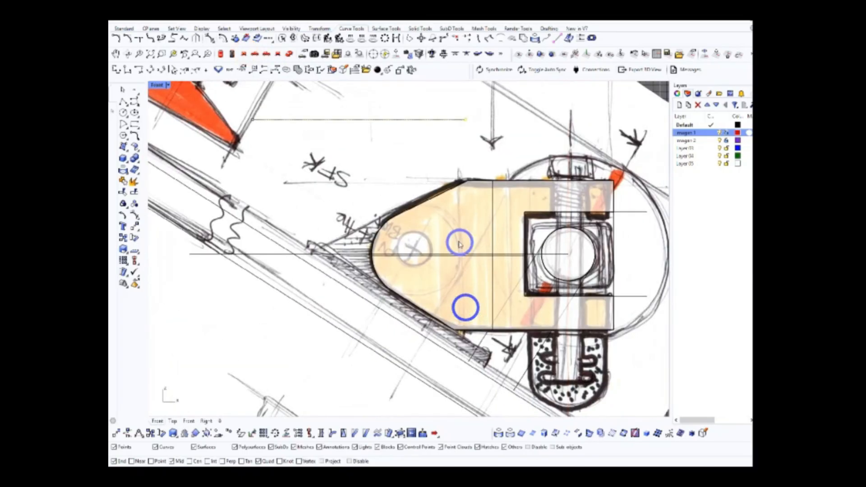
{"action": "right_click_drag", "start_coordinate": [442, 151], "coordinate": [483, 236]}
{"action": "left_click", "coordinate": [220, 55]}
{"action": "scroll", "coordinate": [469, 243], "scroll_direction": "down", "scroll_amount": 5}
{"action": "scroll", "coordinate": [455, 338], "scroll_direction": "up", "scroll_amount": 6}
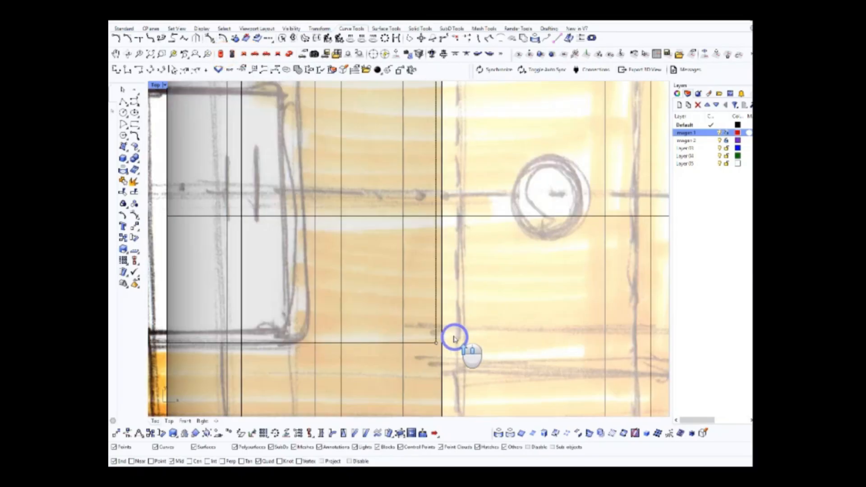
{"action": "scroll", "coordinate": [469, 342], "scroll_direction": "down", "scroll_amount": 4}
{"action": "left_click", "coordinate": [290, 54]}
{"action": "right_click_drag", "start_coordinate": [475, 230], "coordinate": [364, 246]}
{"action": "left_click", "coordinate": [361, 266]}
{"action": "left_click", "coordinate": [221, 54]}
Move the notch rectangle so it is centred on the truck body's horizontal centre line in the top view
{"action": "right_click_drag", "start_coordinate": [412, 257], "coordinate": [434, 281]}
{"action": "scroll", "coordinate": [431, 278], "scroll_direction": "up", "scroll_amount": 6}
{"action": "left_click", "coordinate": [223, 261]}
{"action": "right_click", "coordinate": [321, 257]}
{"action": "left_click", "coordinate": [134, 225]}
{"action": "left_click", "coordinate": [328, 296]}
{"action": "left_click", "coordinate": [502, 308]}
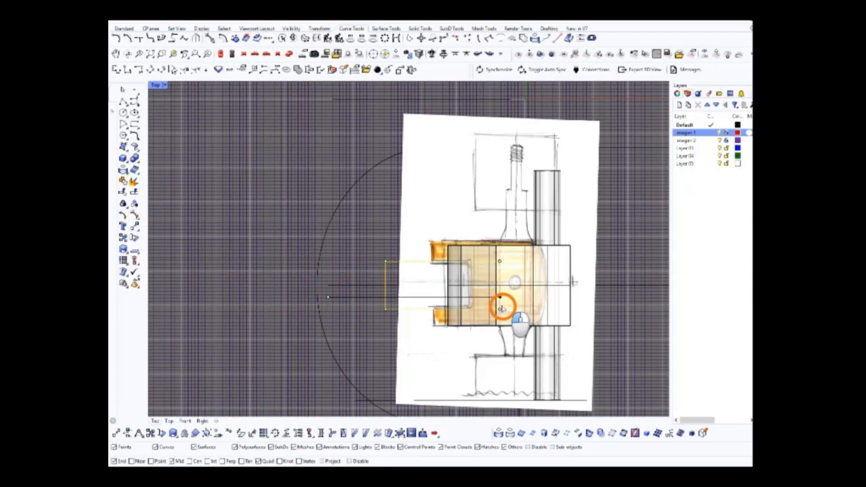
{"action": "scroll", "coordinate": [469, 298], "scroll_direction": "up", "scroll_amount": 2}
{"action": "right_click_drag", "start_coordinate": [448, 292], "coordinate": [416, 294]}
Use the rectangle to cut the notch through the truck body's rounded end, leaving two fork arms
{"action": "left_click", "coordinate": [289, 54]}
{"action": "right_click_drag", "start_coordinate": [521, 220], "coordinate": [473, 262]}
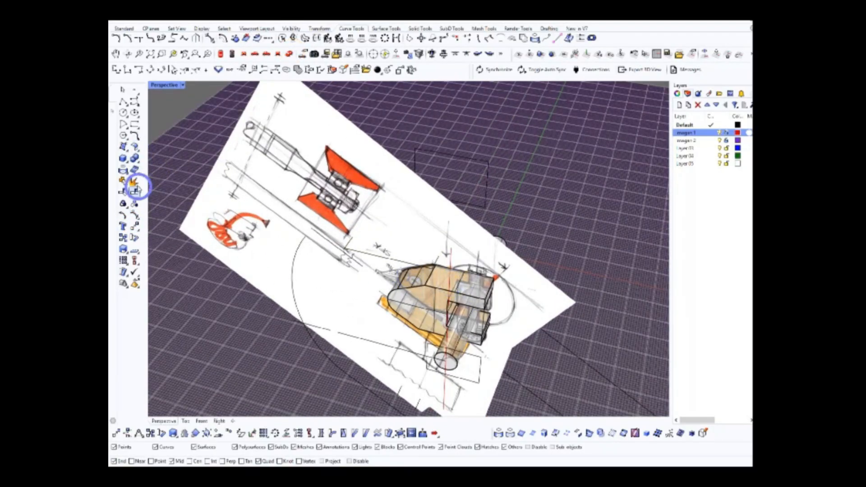
{"action": "left_click", "coordinate": [456, 185]}
{"action": "mouse_move", "coordinate": [407, 289]}
{"action": "right_mouse_down"}
{"action": "mouse_move", "coordinate": [435, 358]}
{"action": "mouse_move", "coordinate": [396, 300]}
{"action": "mouse_move", "coordinate": [246, 286]}
{"action": "mouse_move", "coordinate": [498, 315]}
{"action": "right_mouse_up"}
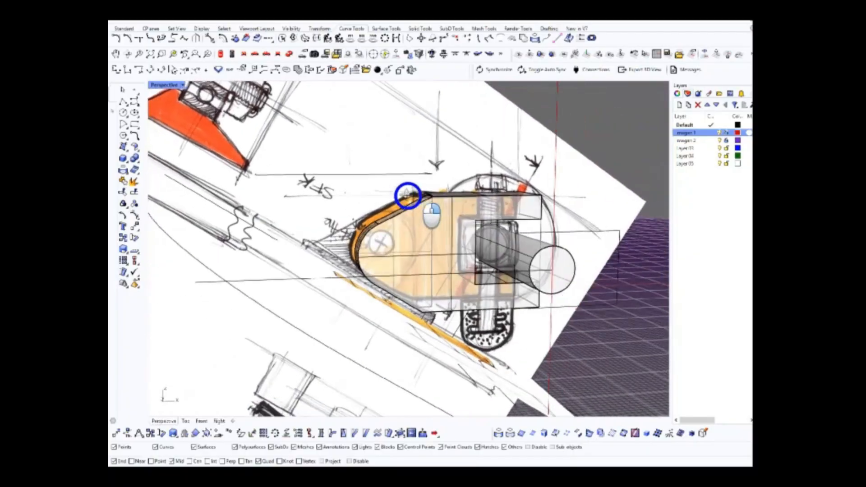
Examine the forked truck body, axle and reference sketches from several perspective angles
{"action": "scroll", "coordinate": [399, 176], "scroll_direction": "up", "scroll_amount": 5}
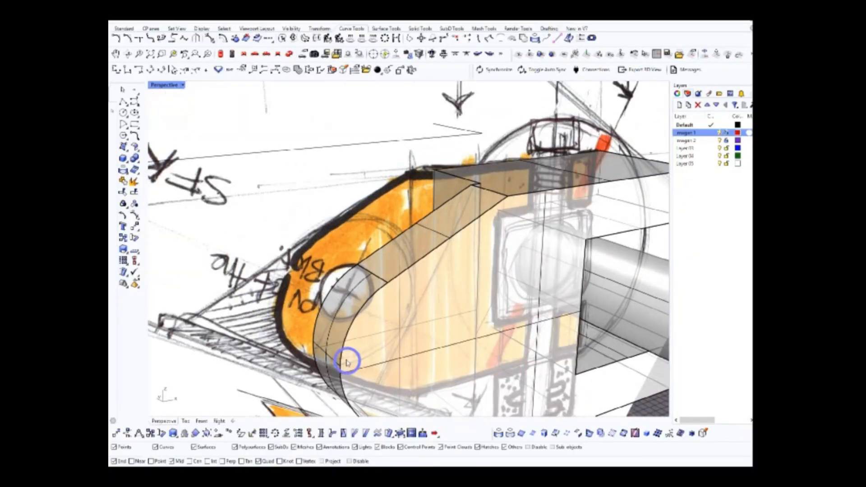
{"action": "scroll", "coordinate": [398, 233], "scroll_direction": "down", "scroll_amount": 10}
{"action": "right_click_drag", "start_coordinate": [470, 253], "coordinate": [355, 244]}
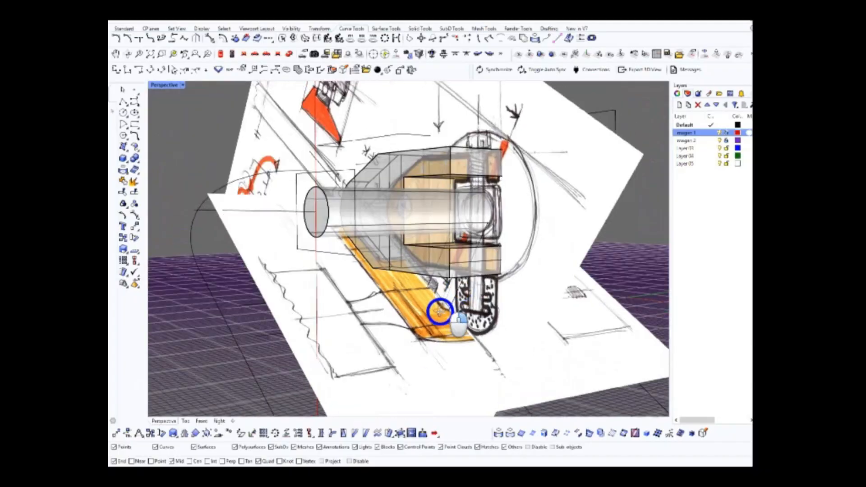
{"action": "right_click_drag", "start_coordinate": [457, 303], "coordinate": [476, 307]}
{"action": "scroll", "coordinate": [475, 307], "scroll_direction": "down", "scroll_amount": 10}
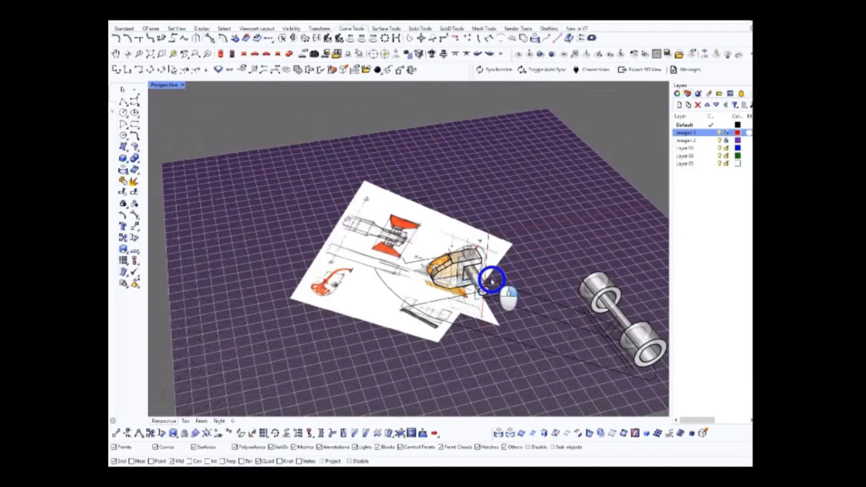
{"action": "scroll", "coordinate": [416, 321], "scroll_direction": "up", "scroll_amount": 6}
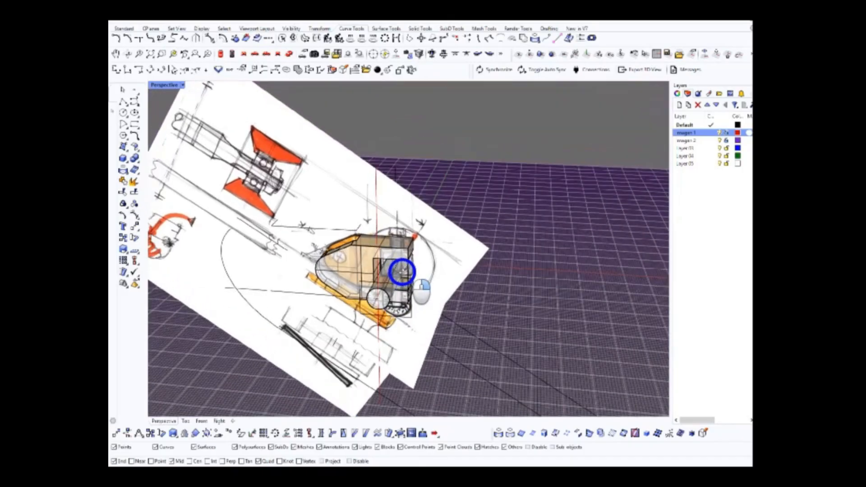
{"action": "scroll", "coordinate": [395, 299], "scroll_direction": "down", "scroll_amount": 2}
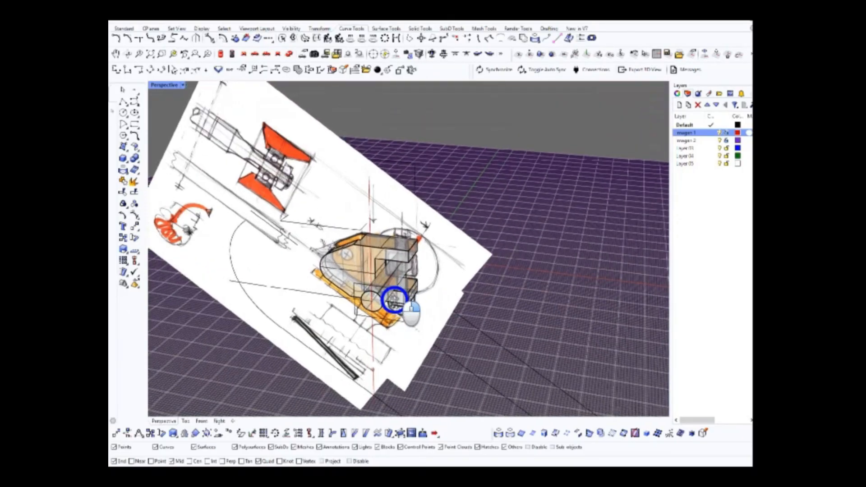
{"action": "scroll", "coordinate": [392, 301], "scroll_direction": "up", "scroll_amount": 3}
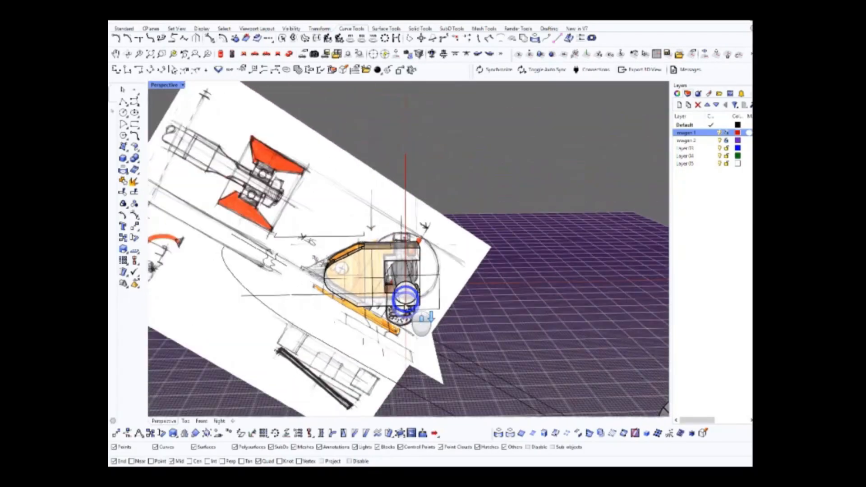
{"action": "scroll", "coordinate": [406, 307], "scroll_direction": "down", "scroll_amount": 3}
{"action": "right_click_drag", "start_coordinate": [406, 307], "coordinate": [413, 252], "text": "shift"}
{"action": "scroll", "coordinate": [415, 253], "scroll_direction": "up", "scroll_amount": 3}
{"action": "mouse_move", "coordinate": [445, 281]}
{"action": "right_mouse_down"}
{"action": "mouse_move", "coordinate": [416, 289]}
{"action": "mouse_move", "coordinate": [439, 282]}
{"action": "right_mouse_up"}
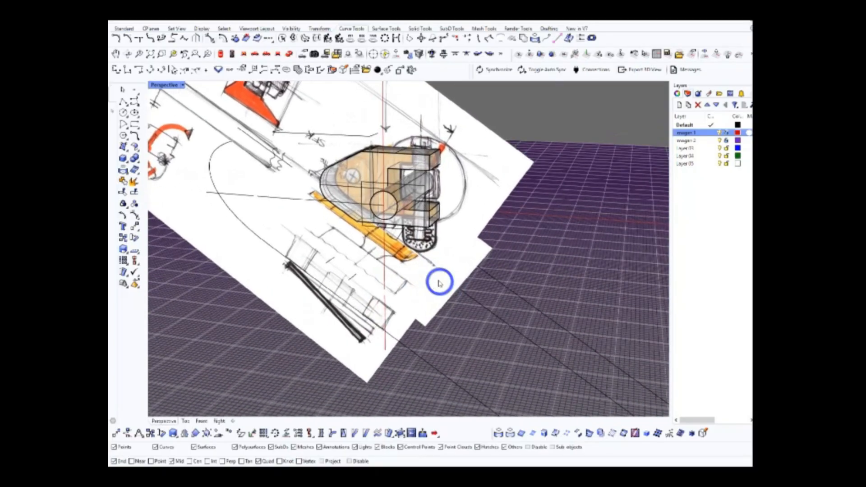
Toggle the imagen 2 layer's visibility to identify its picture, unlock the layer and select the top-view sketch
{"action": "left_click", "coordinate": [720, 140]}
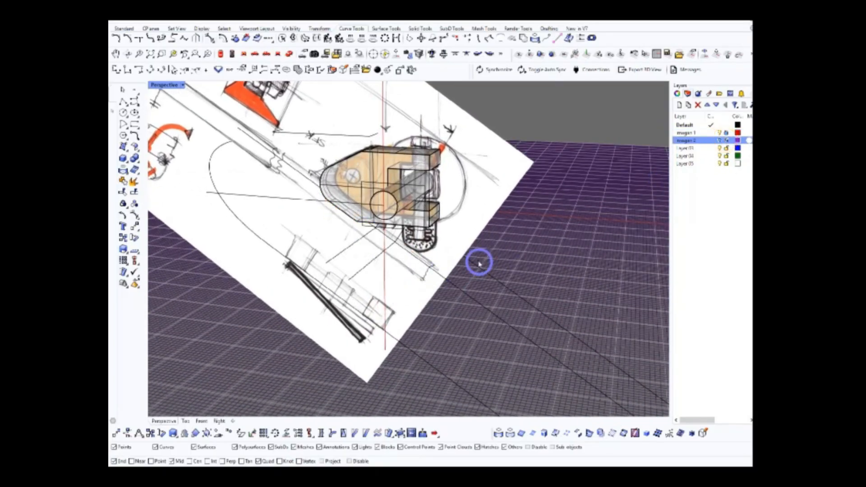
{"action": "left_click", "coordinate": [721, 140]}
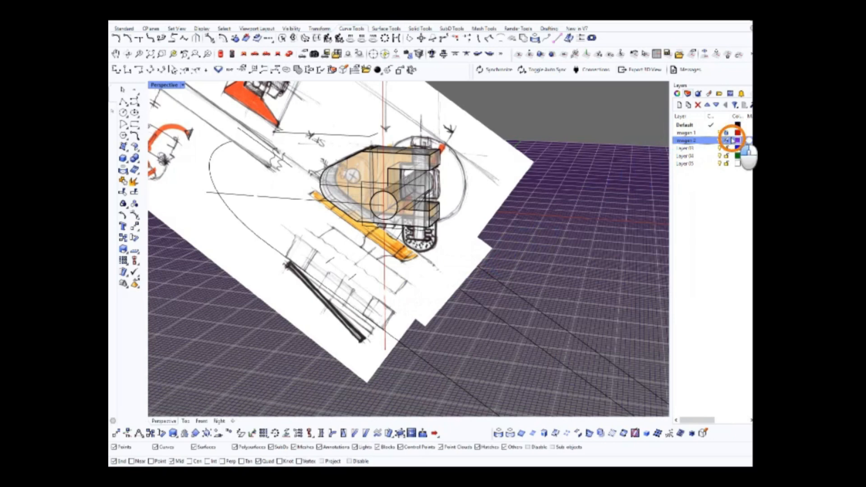
{"action": "left_click", "coordinate": [451, 291]}
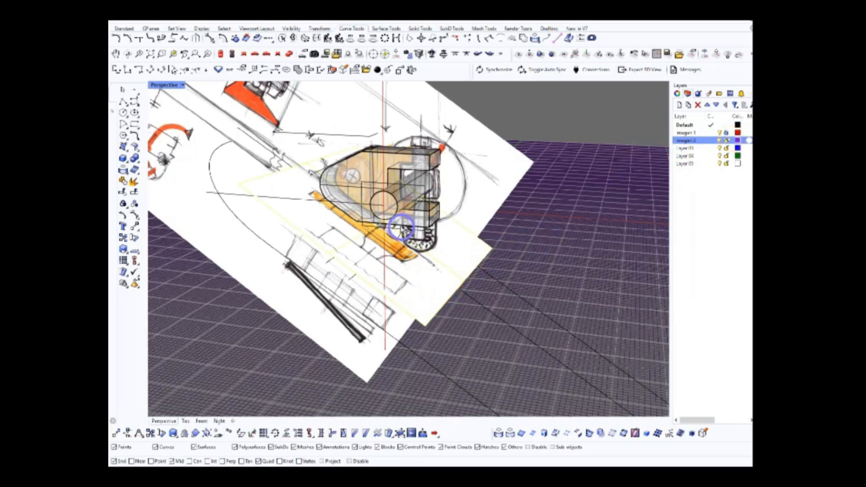
Rotate the tilted top-view sketch picture in the front view until it lies horizontal
{"action": "left_click", "coordinate": [255, 53]}
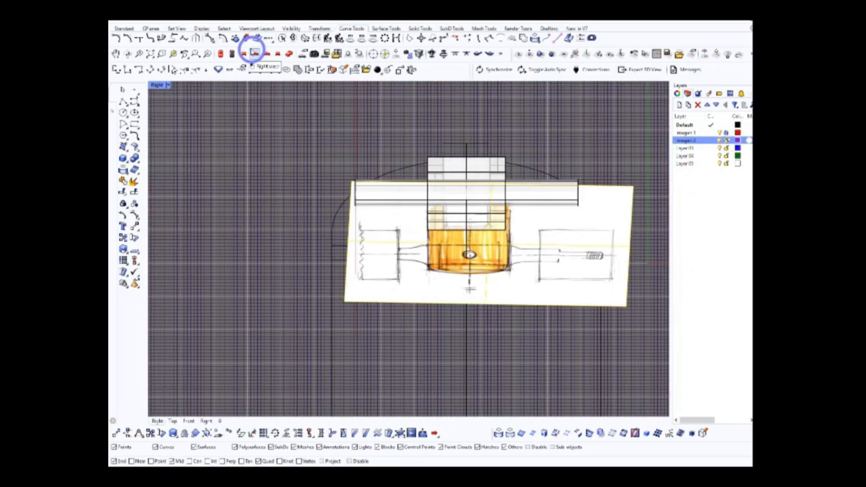
{"action": "left_click", "coordinate": [244, 53]}
{"action": "scroll", "coordinate": [359, 293], "scroll_direction": "down", "scroll_amount": 3}
{"action": "scroll", "coordinate": [349, 246], "scroll_direction": "up", "scroll_amount": 5}
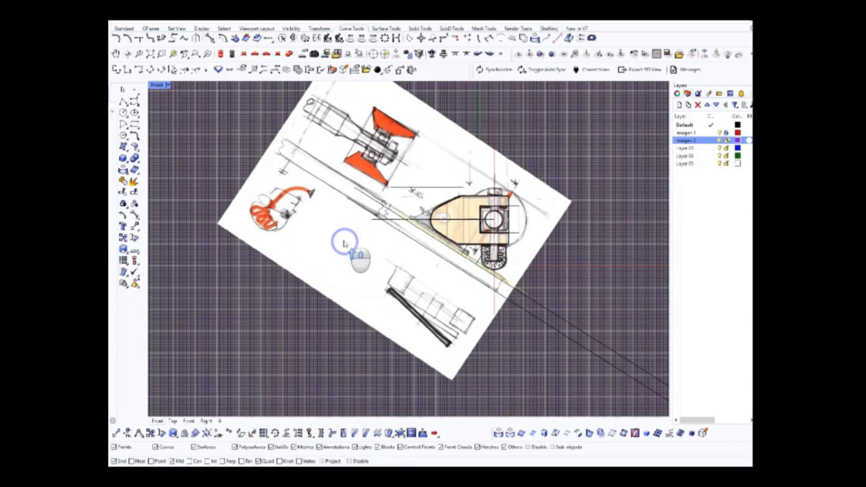
{"action": "left_click", "coordinate": [134, 237]}
{"action": "left_click", "coordinate": [576, 375]}
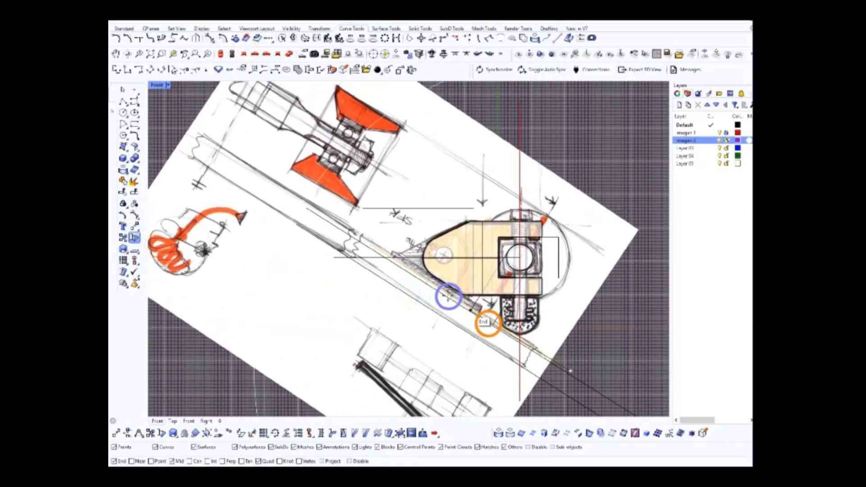
{"action": "left_click", "coordinate": [351, 229]}
{"action": "left_click", "coordinate": [315, 358]}
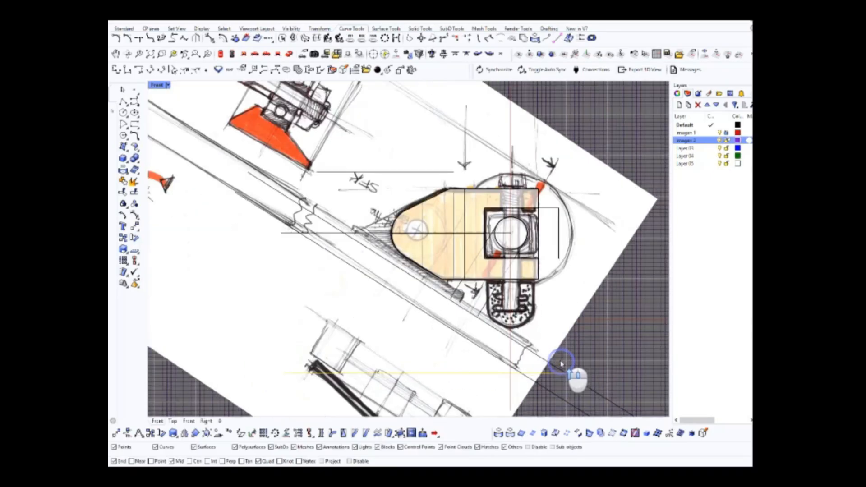
Move the top-view sketch picture horizontally so its drawn truck body lines up with the modelled one
{"action": "left_click", "coordinate": [221, 51]}
{"action": "left_click", "coordinate": [285, 38]}
{"action": "right_click_drag", "start_coordinate": [483, 216], "coordinate": [518, 276]}
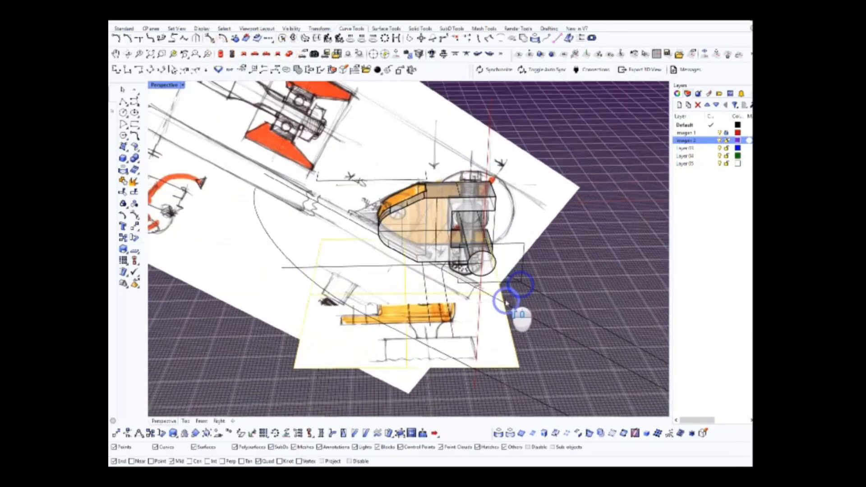
{"action": "left_click", "coordinate": [221, 52]}
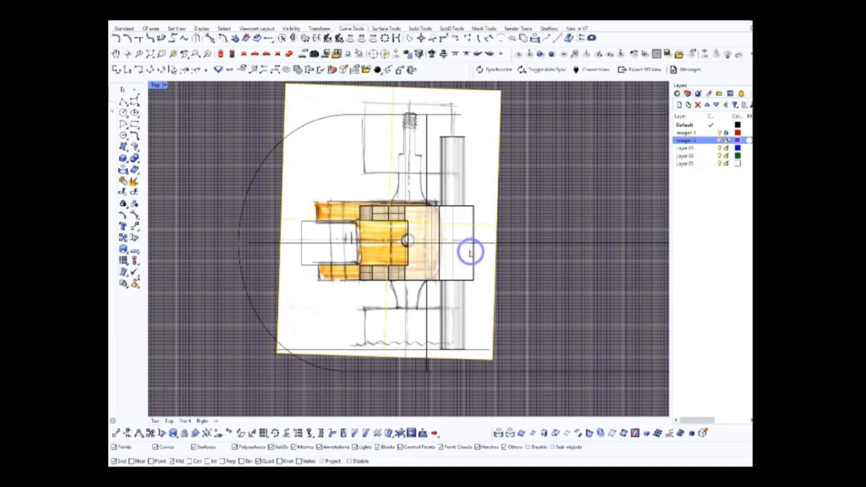
{"action": "scroll", "coordinate": [501, 235], "scroll_direction": "up", "scroll_amount": 2}
{"action": "mouse_move", "coordinate": [494, 231]}
{"action": "left_mouse_down"}
{"action": "mouse_move", "coordinate": [549, 232]}
{"action": "mouse_move", "coordinate": [518, 241]}
{"action": "left_mouse_up"}
{"action": "left_click", "coordinate": [290, 55]}
{"action": "right_click_drag", "start_coordinate": [476, 204], "coordinate": [512, 245]}
{"action": "left_click", "coordinate": [516, 207]}
Compare the truck body with the realigned top-view sketch, looking closely at the curved end drawn on it
{"action": "scroll", "coordinate": [451, 253], "scroll_direction": "down", "scroll_amount": 3}
{"action": "right_click_drag", "start_coordinate": [444, 253], "coordinate": [449, 280]}
{"action": "scroll", "coordinate": [448, 280], "scroll_direction": "up", "scroll_amount": 4}
{"action": "right_click_drag", "start_coordinate": [447, 288], "coordinate": [436, 307]}
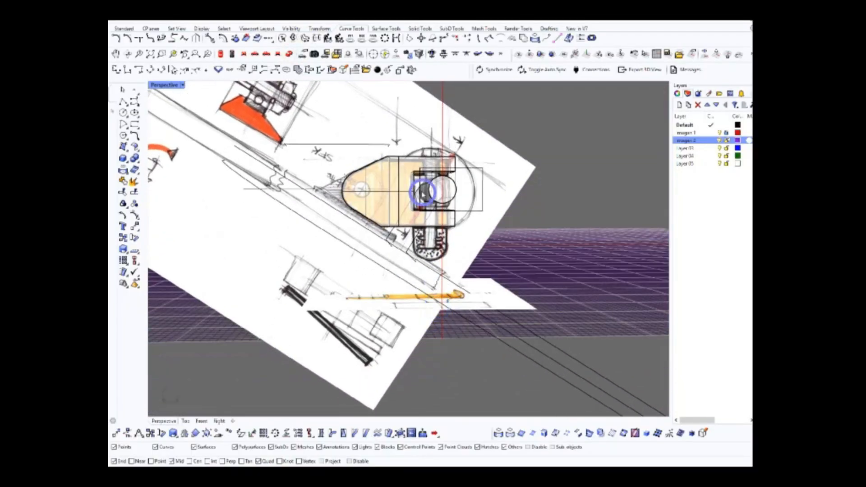
{"action": "mouse_move", "coordinate": [422, 198]}
{"action": "right_mouse_down"}
{"action": "mouse_move", "coordinate": [440, 275]}
{"action": "mouse_move", "coordinate": [443, 201]}
{"action": "mouse_move", "coordinate": [444, 354]}
{"action": "mouse_move", "coordinate": [429, 333]}
{"action": "mouse_move", "coordinate": [465, 325]}
{"action": "mouse_move", "coordinate": [446, 329]}
{"action": "right_mouse_up"}
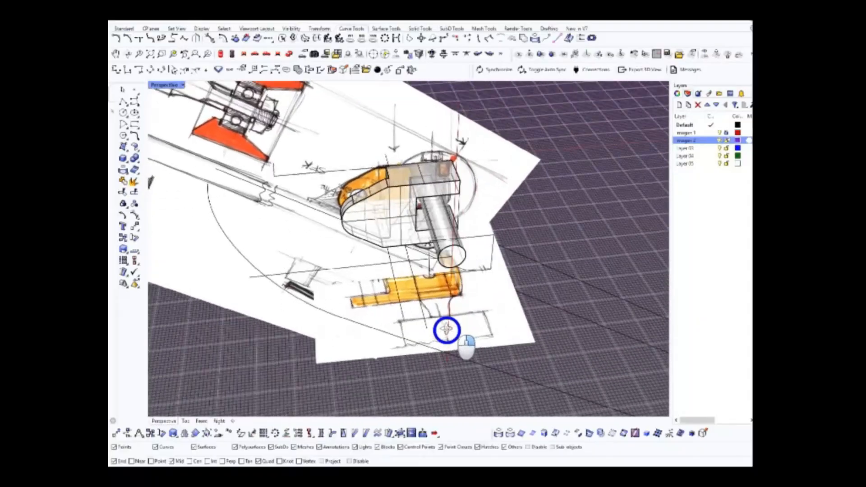
{"action": "scroll", "coordinate": [484, 301], "scroll_direction": "up", "scroll_amount": 4}
{"action": "right_click_drag", "start_coordinate": [484, 301], "coordinate": [487, 279]}
{"action": "scroll", "coordinate": [466, 310], "scroll_direction": "up", "scroll_amount": 6}
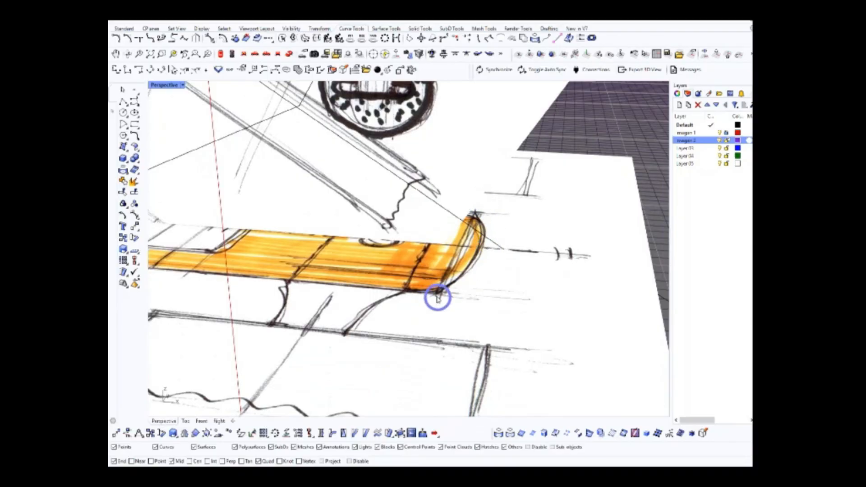
{"action": "scroll", "coordinate": [476, 235], "scroll_direction": "down", "scroll_amount": 5}
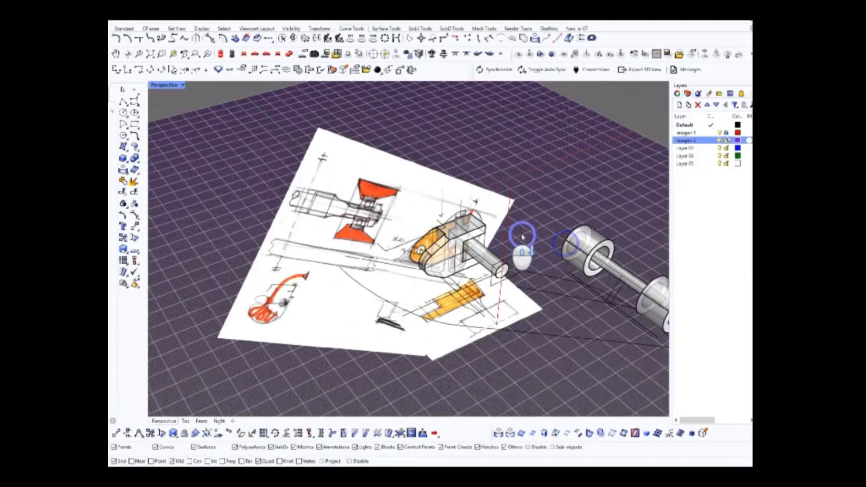
Hide the imagen 1 and imagen 2 layers and show the hidden deck and front wheels around the truck
{"action": "left_click", "coordinate": [724, 132]}
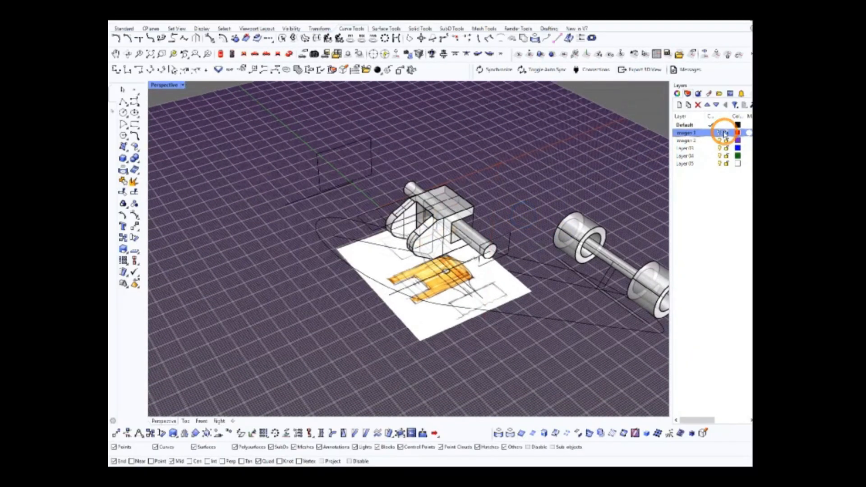
{"action": "left_click", "coordinate": [721, 141]}
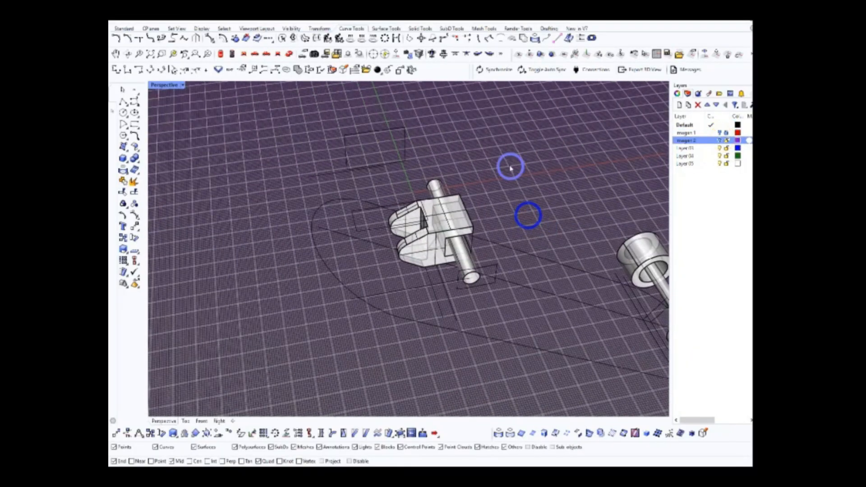
{"action": "mouse_move", "coordinate": [454, 234]}
{"action": "right_mouse_down"}
{"action": "mouse_move", "coordinate": [441, 216]}
{"action": "mouse_move", "coordinate": [454, 230]}
{"action": "mouse_move", "coordinate": [454, 223]}
{"action": "right_mouse_up"}
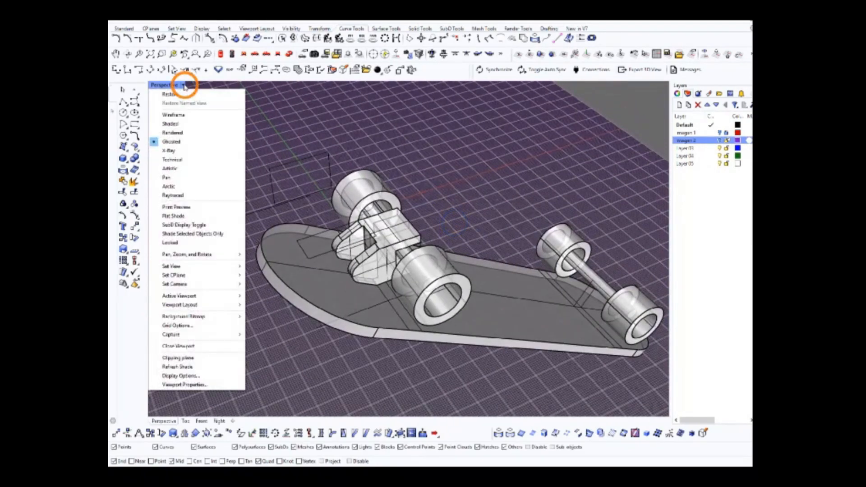
Set the perspective view to Shaded and examine how the forked truck body fits the axle, wheels and deck
{"action": "right_click_drag", "start_coordinate": [448, 217], "coordinate": [344, 221]}
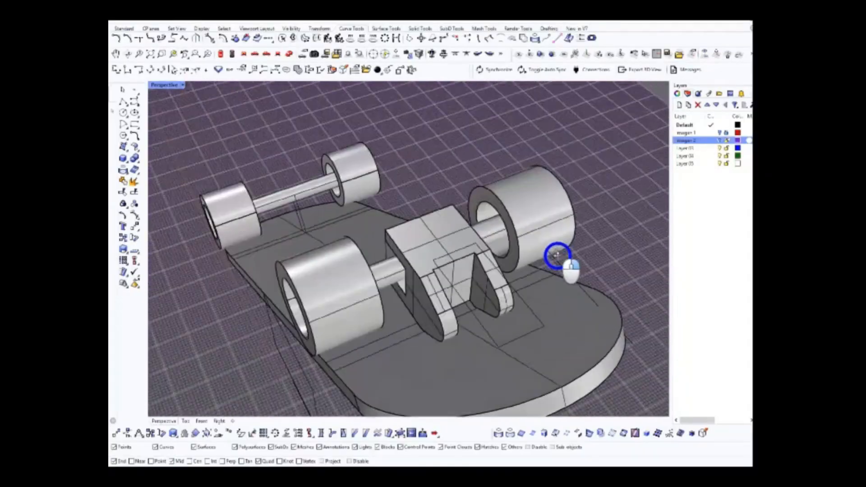
{"action": "right_click_drag", "start_coordinate": [557, 255], "coordinate": [519, 309]}
{"action": "scroll", "coordinate": [534, 292], "scroll_direction": "up", "scroll_amount": 4}
{"action": "right_click_drag", "start_coordinate": [441, 279], "coordinate": [454, 216]}
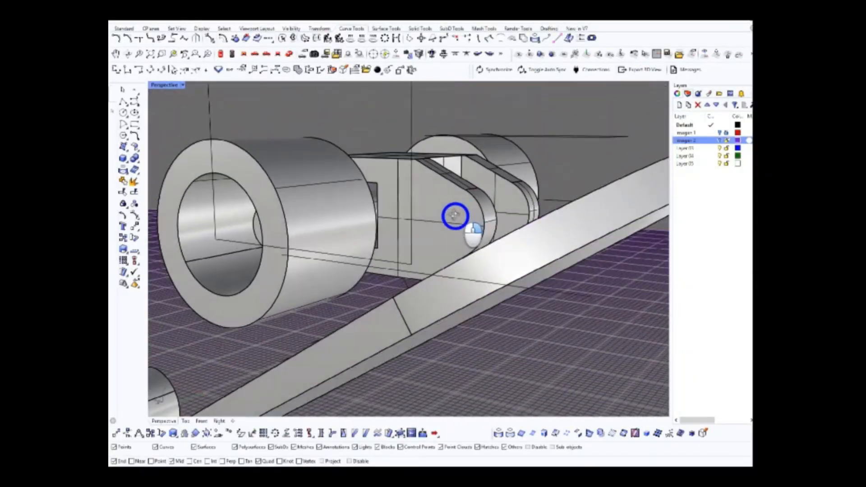
{"action": "right_click_drag", "start_coordinate": [491, 241], "coordinate": [316, 266]}
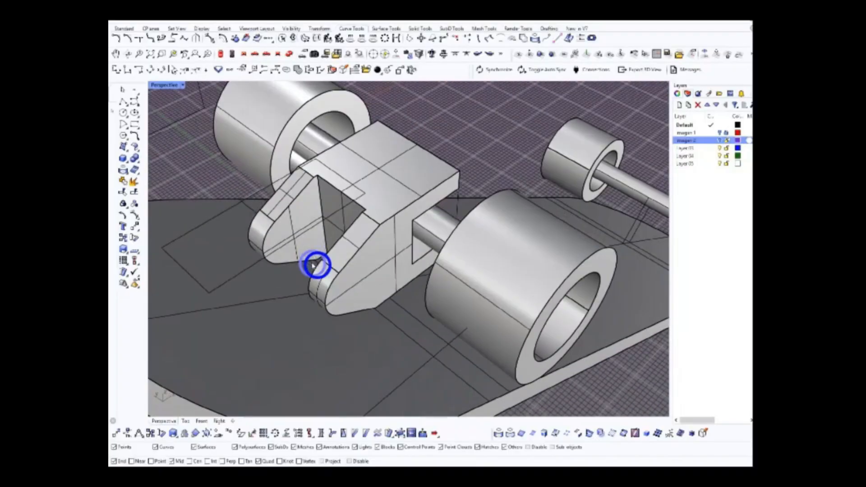
Hide the two front wheels so only the truck body and axle remain on the front of the deck
{"action": "right_click_drag", "start_coordinate": [271, 298], "coordinate": [337, 208]}
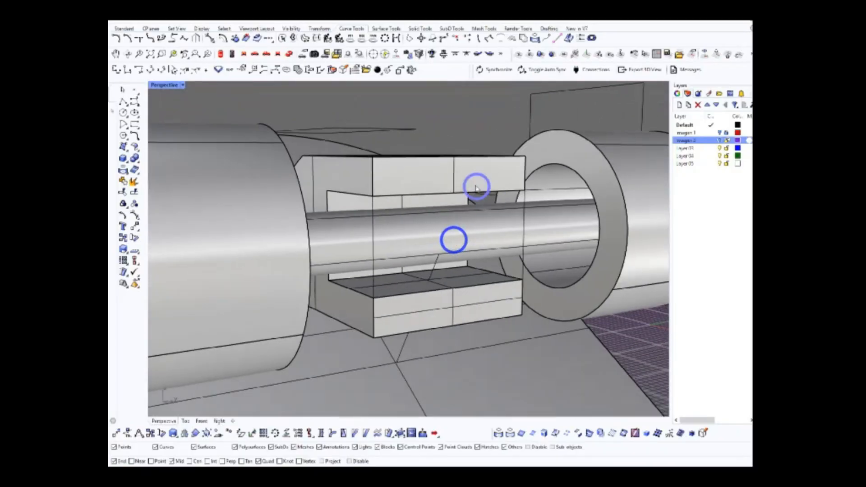
{"action": "right_click_drag", "start_coordinate": [428, 249], "coordinate": [547, 263]}
{"action": "scroll", "coordinate": [428, 248], "scroll_direction": "down", "scroll_amount": 2}
{"action": "scroll", "coordinate": [429, 248], "scroll_direction": "down", "scroll_amount": 3}
{"action": "scroll", "coordinate": [431, 270], "scroll_direction": "down", "scroll_amount": 4}
{"action": "right_click_drag", "start_coordinate": [432, 270], "coordinate": [518, 263]}
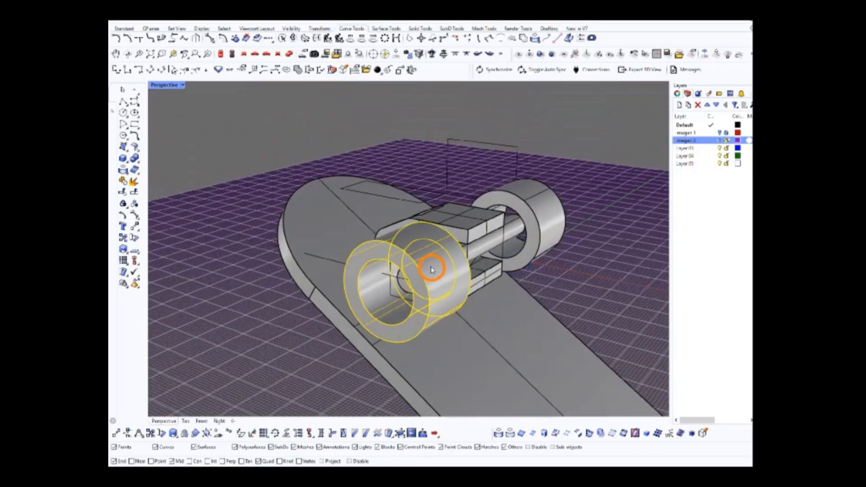
{"action": "middle_click", "coordinate": [638, 232]}
{"action": "left_click", "coordinate": [614, 224]}
{"action": "right_click_drag", "start_coordinate": [572, 259], "coordinate": [518, 229]}
{"action": "scroll", "coordinate": [562, 265], "scroll_direction": "up", "scroll_amount": 4}
{"action": "scroll", "coordinate": [533, 248], "scroll_direction": "down", "scroll_amount": 3}
{"action": "scroll", "coordinate": [519, 227], "scroll_direction": "up", "scroll_amount": 3}
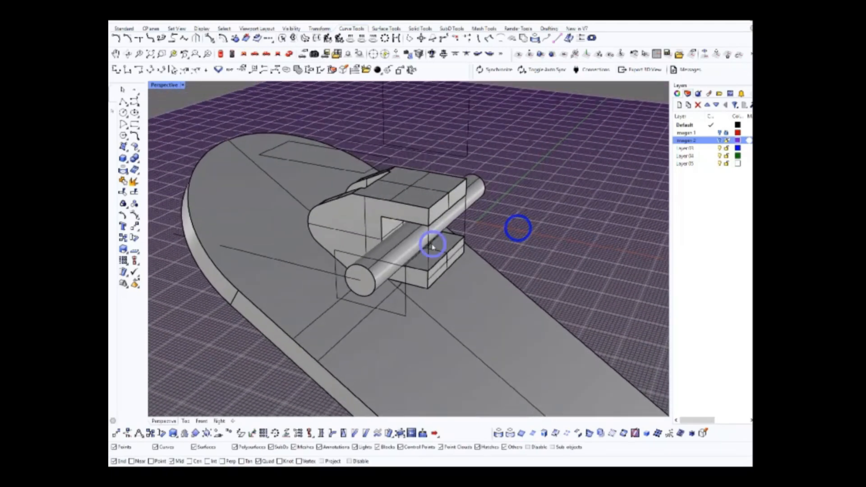
Hide the leftover construction rectangles and curves around the truck body and axle
{"action": "left_click", "coordinate": [468, 153]}
{"action": "left_click", "coordinate": [466, 211]}
{"action": "left_click", "coordinate": [365, 154]}
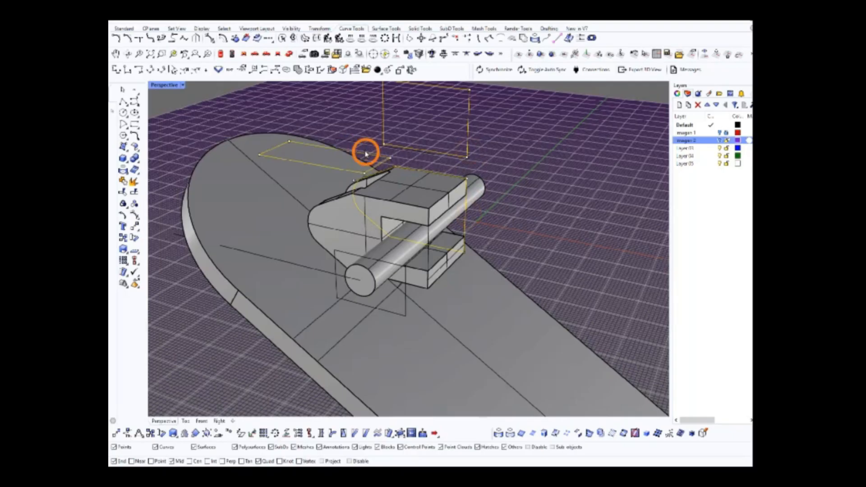
{"action": "left_click", "coordinate": [312, 262]}
{"action": "left_click", "coordinate": [354, 267]}
{"action": "left_click", "coordinate": [372, 275]}
{"action": "middle_click", "coordinate": [534, 226]}
{"action": "left_click", "coordinate": [516, 220]}
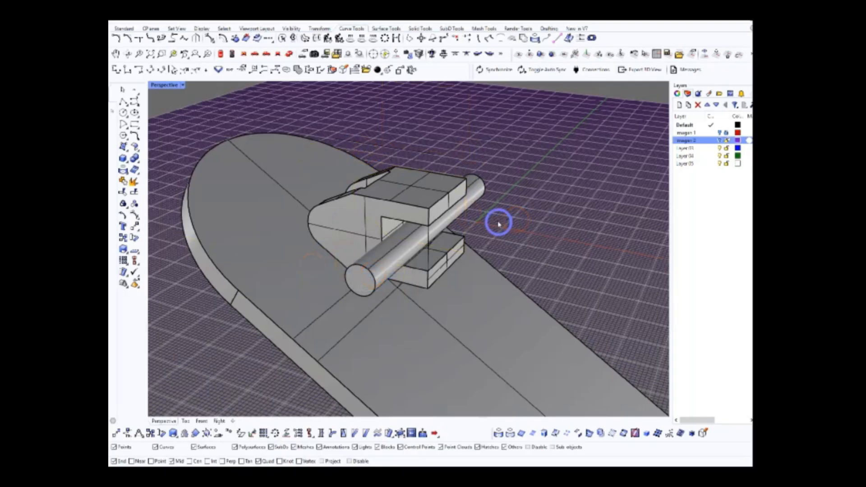
Hide the remaining side-profile outline curve that lies on the truck body
{"action": "left_click", "coordinate": [428, 260]}
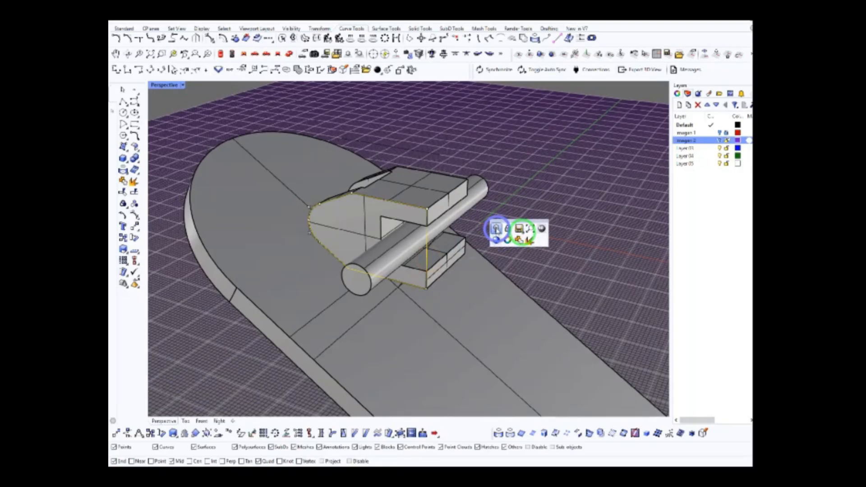
{"action": "right_click_drag", "start_coordinate": [506, 231], "coordinate": [510, 228]}
{"action": "scroll", "coordinate": [510, 219], "scroll_direction": "up", "scroll_amount": 2}
{"action": "left_click", "coordinate": [431, 134]}
{"action": "right_click_drag", "start_coordinate": [471, 151], "coordinate": [506, 200]}
{"action": "right_click_drag", "start_coordinate": [393, 225], "coordinate": [412, 200]}
{"action": "scroll", "coordinate": [460, 257], "scroll_direction": "down", "scroll_amount": 4}
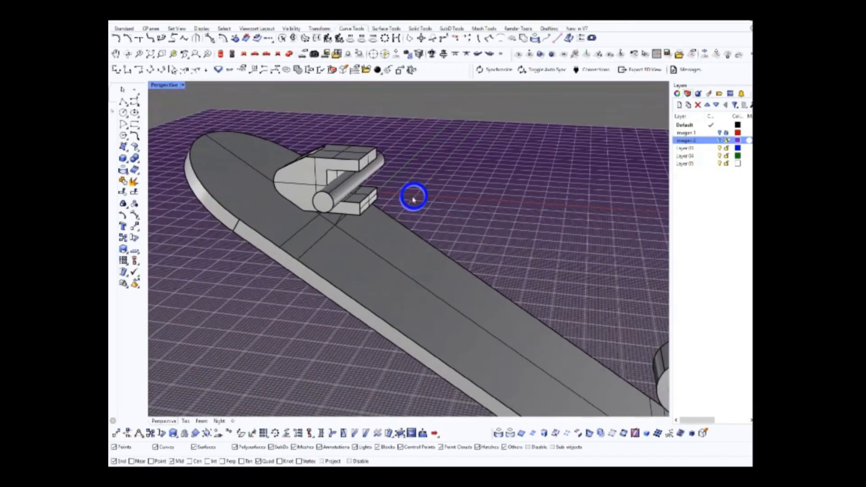
Show the imagen 1 and imagen 2 layers and select the whole skateboard in the scene
{"action": "scroll", "coordinate": [456, 215], "scroll_direction": "down", "scroll_amount": 5}
{"action": "left_click", "coordinate": [721, 132]}
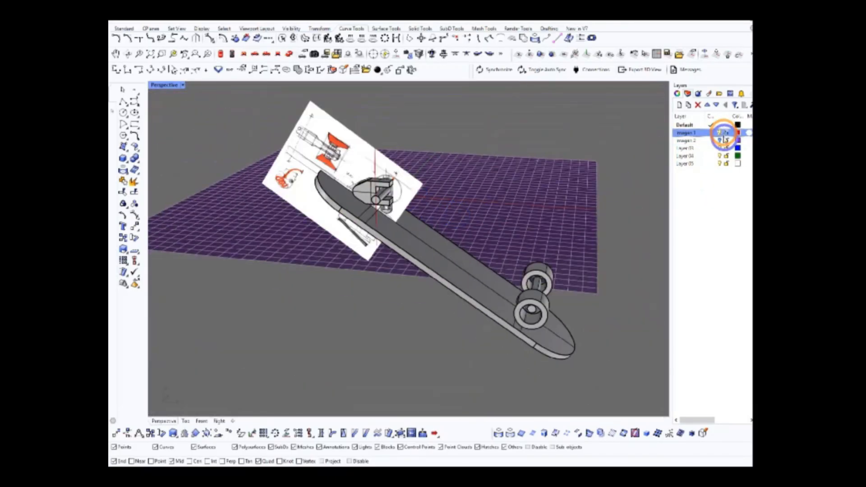
{"action": "scroll", "coordinate": [452, 198], "scroll_direction": "down", "scroll_amount": 3}
{"action": "left_click_drag", "start_coordinate": [585, 350], "coordinate": [615, 376]}
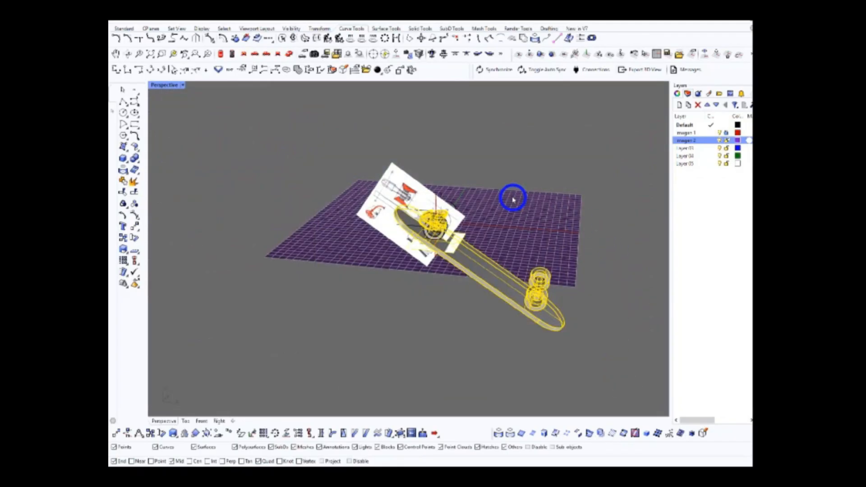
{"action": "left_click_drag", "start_coordinate": [336, 142], "coordinate": [632, 400]}
{"action": "left_click", "coordinate": [254, 55]}
{"action": "scroll", "coordinate": [441, 221], "scroll_direction": "up", "scroll_amount": 15}
{"action": "left_click", "coordinate": [135, 238]}
{"action": "left_click", "coordinate": [409, 229]}
{"action": "scroll", "coordinate": [409, 230], "scroll_direction": "down", "scroll_amount": 10}
{"action": "right_click", "coordinate": [683, 254]}
{"action": "right_click", "coordinate": [608, 256]}
Draw a straight reference polyline along the tilted deck's lower edge, starting from the corner of its front end
{"action": "scroll", "coordinate": [501, 231], "scroll_direction": "down", "scroll_amount": 6}
{"action": "scroll", "coordinate": [406, 225], "scroll_direction": "up", "scroll_amount": 10}
{"action": "right_click_drag", "start_coordinate": [274, 176], "coordinate": [335, 208]}
{"action": "left_click", "coordinate": [124, 100]}
{"action": "scroll", "coordinate": [425, 224], "scroll_direction": "up", "scroll_amount": 13}
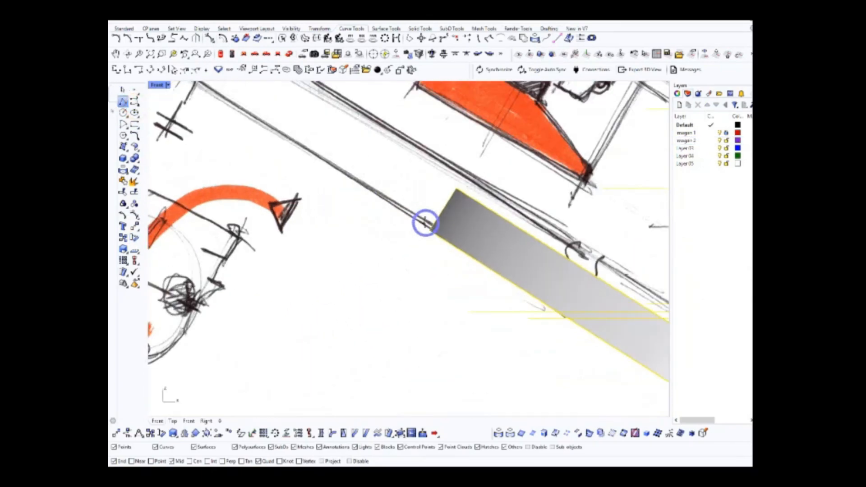
{"action": "scroll", "coordinate": [404, 207], "scroll_direction": "down", "scroll_amount": 10}
{"action": "scroll", "coordinate": [495, 285], "scroll_direction": "up", "scroll_amount": 5}
{"action": "scroll", "coordinate": [505, 289], "scroll_direction": "down", "scroll_amount": 5}
{"action": "right_click_drag", "start_coordinate": [486, 280], "coordinate": [518, 311]}
{"action": "scroll", "coordinate": [519, 311], "scroll_direction": "up", "scroll_amount": 4}
Unlock the imagen 1 layer and include its sketch picture in the selection with the skateboard
{"action": "left_click", "coordinate": [289, 54]}
{"action": "right_click_drag", "start_coordinate": [412, 210], "coordinate": [469, 205]}
{"action": "scroll", "coordinate": [423, 239], "scroll_direction": "up", "scroll_amount": 5}
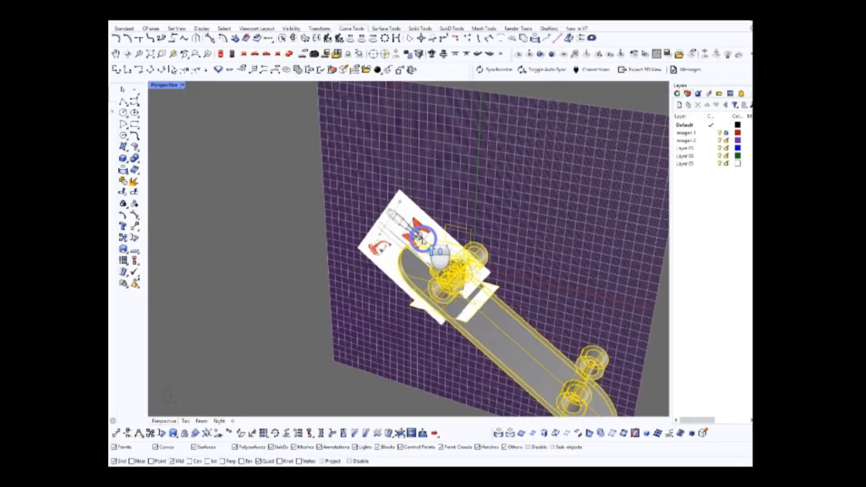
{"action": "scroll", "coordinate": [423, 239], "scroll_direction": "up", "scroll_amount": 3}
{"action": "left_click", "coordinate": [726, 133]}
{"action": "scroll", "coordinate": [416, 224], "scroll_direction": "down", "scroll_amount": 4}
{"action": "right_click_drag", "start_coordinate": [416, 224], "coordinate": [521, 278]}
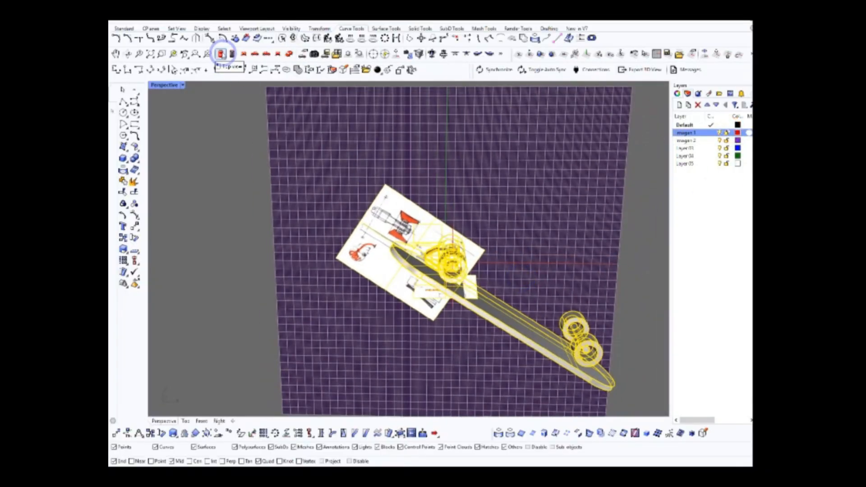
Rotate the skateboard and sketches in the front view about the deck's front end corner until the deck lies horizontal
{"action": "left_click", "coordinate": [221, 54]}
{"action": "scroll", "coordinate": [157, 230], "scroll_direction": "up", "scroll_amount": 3}
{"action": "left_click", "coordinate": [377, 255]}
{"action": "scroll", "coordinate": [377, 255], "scroll_direction": "down", "scroll_amount": 8}
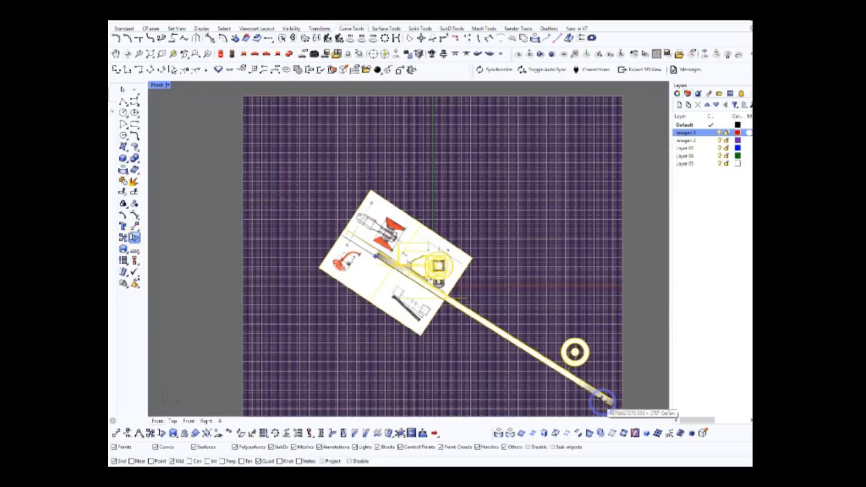
{"action": "left_click", "coordinate": [603, 400]}
{"action": "left_click", "coordinate": [572, 260]}
{"action": "right_click_drag", "start_coordinate": [543, 292], "coordinate": [536, 315]}
Hide the imagen 1 and imagen 2 layers and set the perspective view to the Pen display mode
{"action": "left_click", "coordinate": [290, 53]}
{"action": "scroll", "coordinate": [420, 236], "scroll_direction": "up", "scroll_amount": 4}
{"action": "left_click", "coordinate": [720, 133]}
{"action": "left_click", "coordinate": [720, 141]}
{"action": "right_click_drag", "start_coordinate": [419, 237], "coordinate": [483, 203]}
{"action": "left_click", "coordinate": [183, 86]}
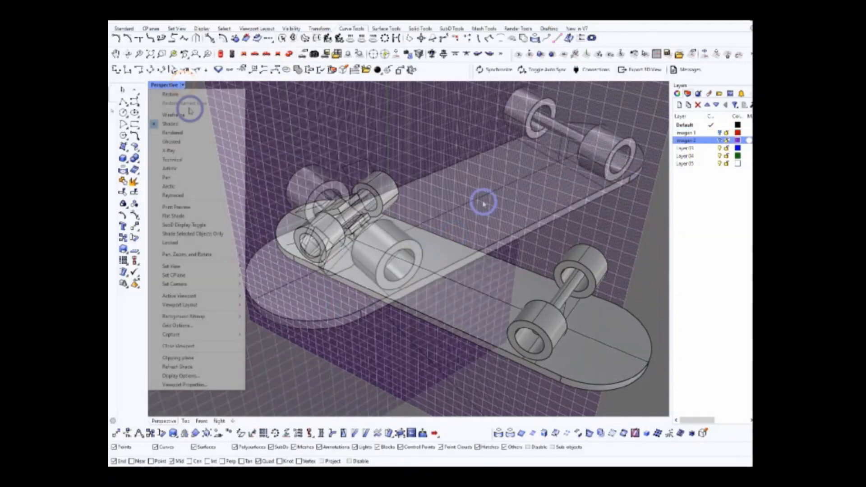
{"action": "left_click", "coordinate": [174, 176]}
Draw a rectangle in the top view that surrounds the truck body, and set the display to Wireframe
{"action": "scroll", "coordinate": [395, 225], "scroll_direction": "up", "scroll_amount": 4}
{"action": "right_click_drag", "start_coordinate": [394, 224], "coordinate": [436, 251], "text": "shift"}
{"action": "left_click", "coordinate": [432, 139]}
{"action": "right_click_drag", "start_coordinate": [412, 176], "coordinate": [397, 230]}
{"action": "left_click", "coordinate": [219, 51]}
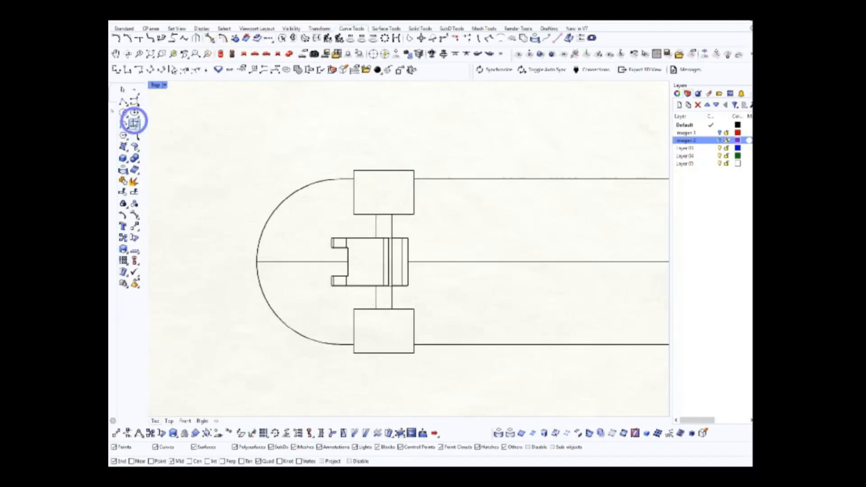
{"action": "key", "text": "ctrl+alt+w"}
{"action": "left_click", "coordinate": [244, 54]}
{"action": "left_click", "coordinate": [231, 53]}
{"action": "left_click", "coordinate": [290, 54]}
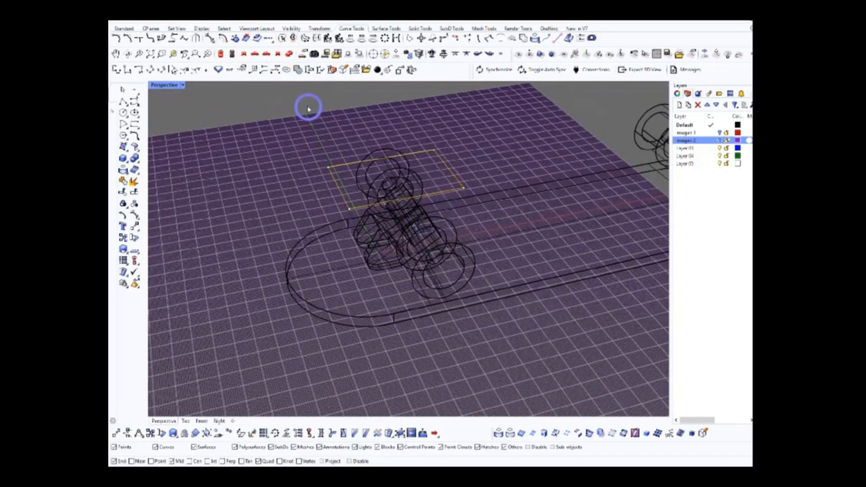
Set the display to Shaded and place the rectangle on the deck's surface beneath the truck body
{"action": "left_click", "coordinate": [222, 53]}
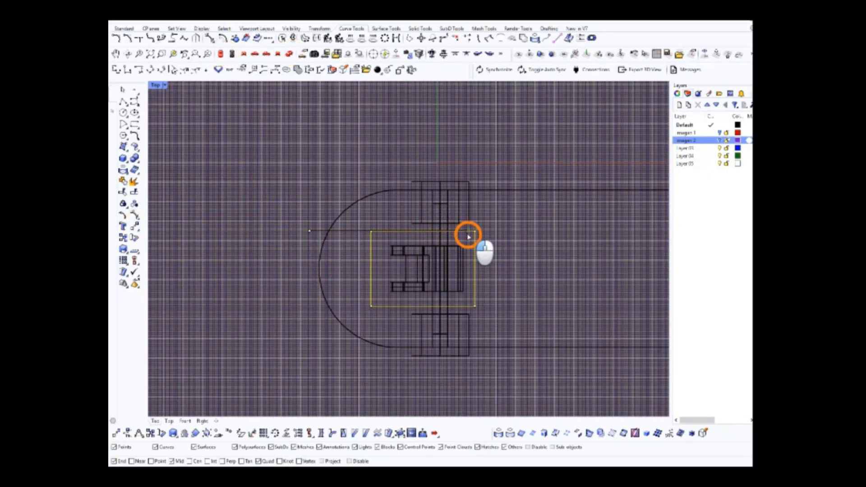
{"action": "left_click", "coordinate": [289, 52]}
{"action": "right_click_drag", "start_coordinate": [480, 228], "coordinate": [281, 156]}
{"action": "key", "text": "ctrl+alt+s"}
{"action": "left_click", "coordinate": [304, 149]}
{"action": "mouse_move", "coordinate": [397, 207]}
{"action": "right_mouse_down"}
{"action": "mouse_move", "coordinate": [336, 171]}
{"action": "mouse_move", "coordinate": [221, 180]}
{"action": "mouse_move", "coordinate": [333, 193]}
{"action": "mouse_move", "coordinate": [312, 166]}
{"action": "mouse_move", "coordinate": [355, 188]}
{"action": "mouse_move", "coordinate": [320, 166]}
{"action": "mouse_move", "coordinate": [412, 234]}
{"action": "mouse_move", "coordinate": [394, 261]}
{"action": "mouse_move", "coordinate": [390, 306]}
{"action": "mouse_move", "coordinate": [375, 270]}
{"action": "mouse_move", "coordinate": [385, 258]}
{"action": "mouse_move", "coordinate": [334, 278]}
{"action": "right_mouse_up"}
{"action": "left_click", "coordinate": [221, 53]}
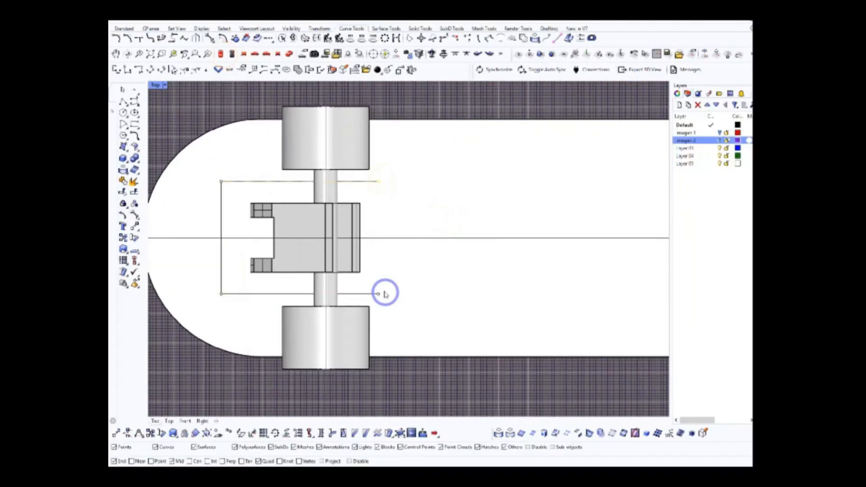
Set the perspective view to Pen and check how the rectangle sits on the deck around the truck
{"action": "left_click", "coordinate": [291, 54]}
{"action": "right_click_drag", "start_coordinate": [332, 152], "coordinate": [356, 163]}
{"action": "left_click", "coordinate": [183, 85]}
{"action": "left_click", "coordinate": [244, 178]}
{"action": "right_click_drag", "start_coordinate": [325, 244], "coordinate": [415, 278]}
{"action": "left_click", "coordinate": [223, 54]}
{"action": "left_click", "coordinate": [244, 54]}
{"action": "right_click_drag", "start_coordinate": [335, 173], "coordinate": [339, 177]}
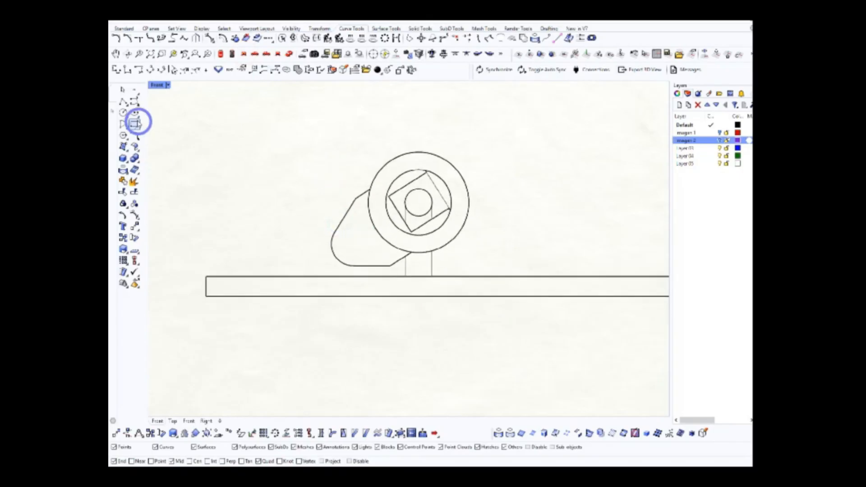
{"action": "scroll", "coordinate": [344, 253], "scroll_direction": "up", "scroll_amount": 5}
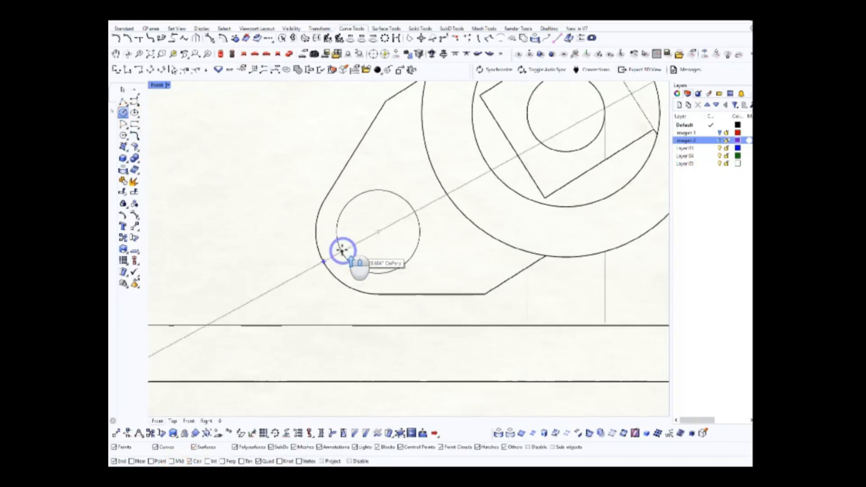
{"action": "key", "text": "Escape"}
{"action": "right_click_drag", "start_coordinate": [359, 276], "coordinate": [336, 289]}
{"action": "scroll", "coordinate": [311, 280], "scroll_direction": "down", "scroll_amount": 8}
Draw a circle in the front view centred on the truck body's rounded end, slightly larger than that rounding
{"action": "left_click", "coordinate": [299, 69]}
{"action": "scroll", "coordinate": [416, 266], "scroll_direction": "up", "scroll_amount": 5}
{"action": "scroll", "coordinate": [416, 218], "scroll_direction": "up", "scroll_amount": 3}
{"action": "right_click_drag", "start_coordinate": [368, 250], "coordinate": [386, 251]}
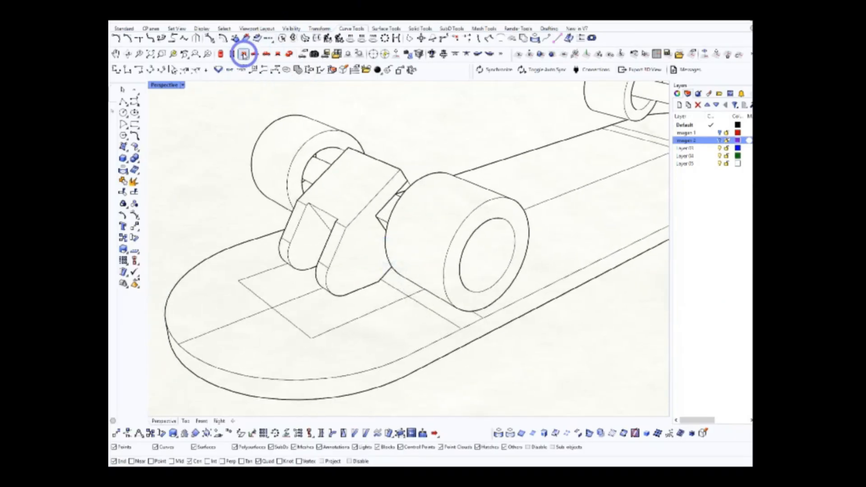
{"action": "left_click", "coordinate": [244, 54]}
{"action": "right_click_drag", "start_coordinate": [347, 217], "coordinate": [382, 225]}
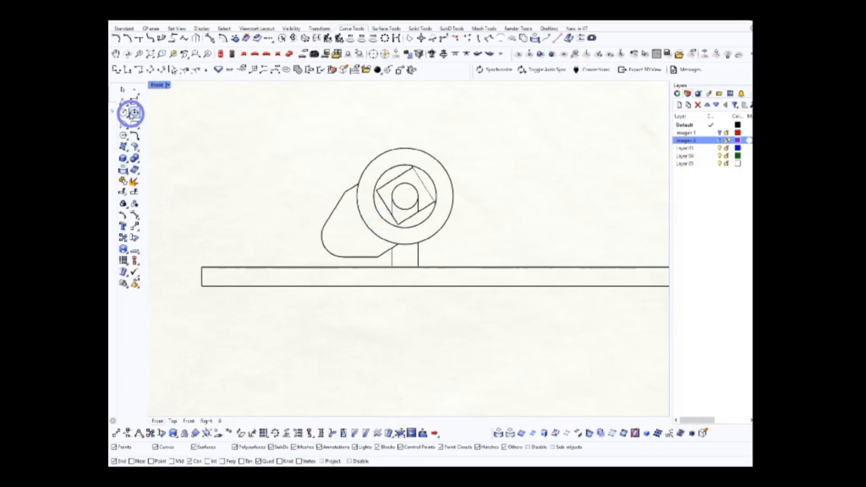
{"action": "scroll", "coordinate": [348, 255], "scroll_direction": "up", "scroll_amount": 3}
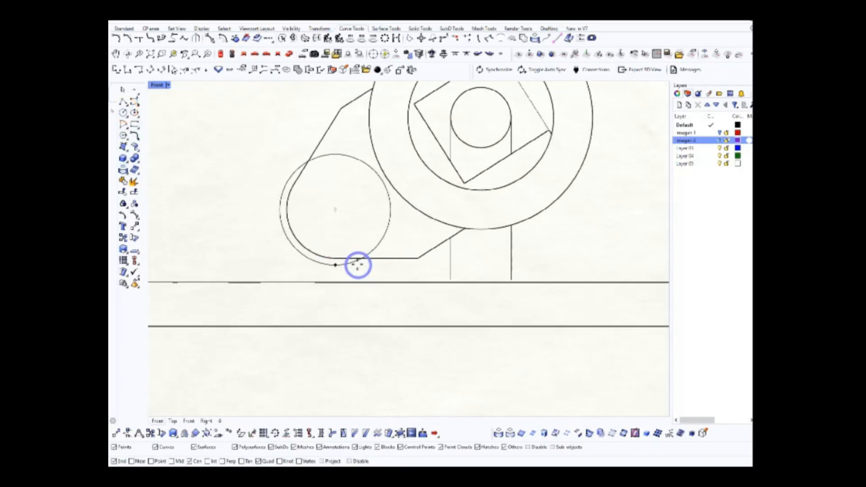
{"action": "mouse_move", "coordinate": [353, 180]}
{"action": "right_mouse_down"}
{"action": "mouse_move", "coordinate": [380, 248]}
{"action": "mouse_move", "coordinate": [340, 214]}
{"action": "right_mouse_up"}
{"action": "scroll", "coordinate": [341, 215], "scroll_direction": "up", "scroll_amount": 4}
{"action": "right_click_drag", "start_coordinate": [390, 228], "coordinate": [350, 235]}
{"action": "scroll", "coordinate": [351, 203], "scroll_direction": "down", "scroll_amount": 4}
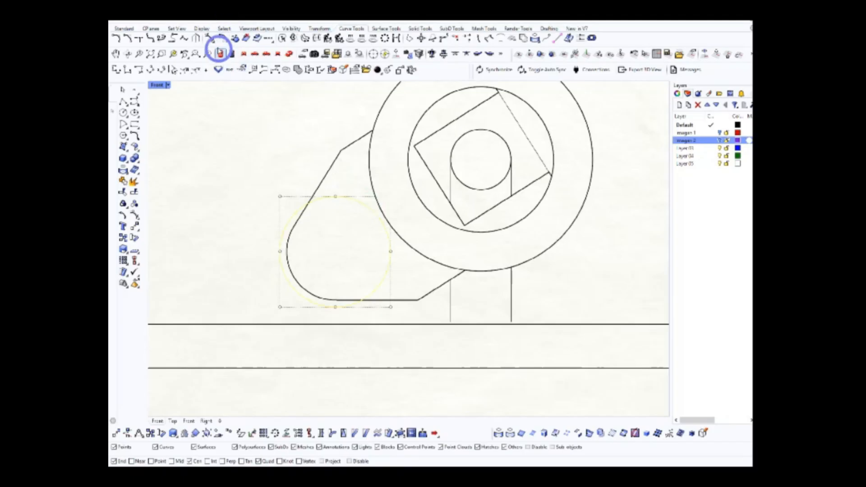
Line the circle up with one fork prong in the top view and mirror it across the deck's centreline
{"action": "left_click", "coordinate": [220, 62]}
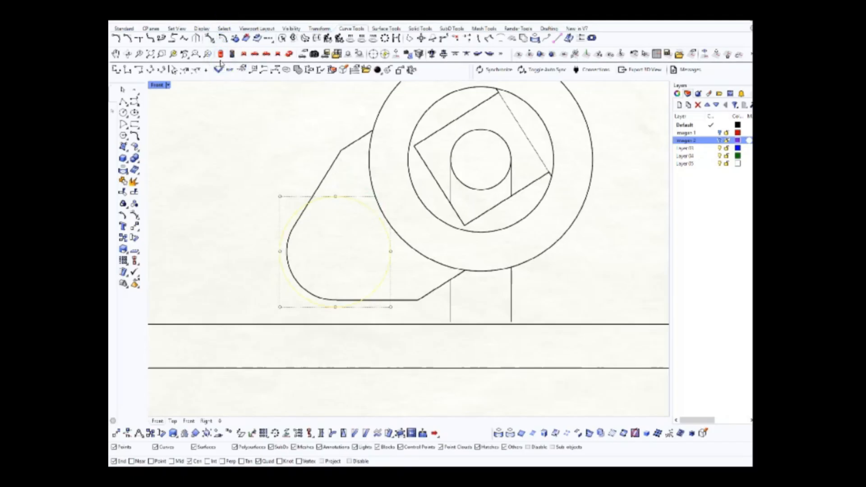
{"action": "left_click", "coordinate": [221, 54]}
{"action": "right_click_drag", "start_coordinate": [357, 205], "coordinate": [432, 199]}
{"action": "scroll", "coordinate": [414, 304], "scroll_direction": "up", "scroll_amount": 4}
{"action": "left_click_drag", "start_coordinate": [382, 327], "coordinate": [388, 266]}
{"action": "scroll", "coordinate": [389, 267], "scroll_direction": "down", "scroll_amount": 8}
{"action": "left_click", "coordinate": [135, 232]}
{"action": "left_click", "coordinate": [284, 251]}
{"action": "left_click", "coordinate": [172, 255]}
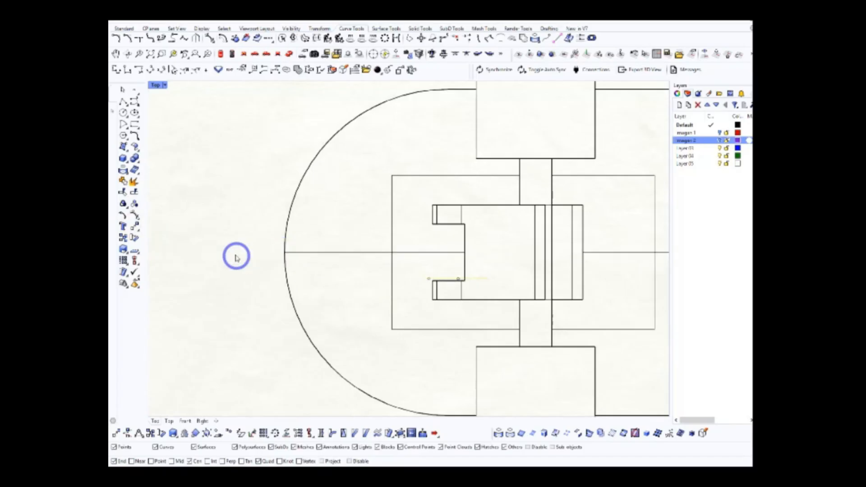
{"action": "left_click", "coordinate": [284, 253]}
{"action": "left_click", "coordinate": [226, 252]}
Set the perspective view to Shaded for a close view of the truck's fork and the two circles
{"action": "left_click", "coordinate": [288, 54]}
{"action": "right_click_drag", "start_coordinate": [462, 199], "coordinate": [439, 254]}
{"action": "scroll", "coordinate": [440, 254], "scroll_direction": "up", "scroll_amount": 4}
{"action": "scroll", "coordinate": [351, 252], "scroll_direction": "down", "scroll_amount": 8}
{"action": "left_click", "coordinate": [183, 85]}
{"action": "left_click", "coordinate": [186, 112]}
{"action": "left_click", "coordinate": [735, 54]}
{"action": "scroll", "coordinate": [360, 252], "scroll_direction": "up", "scroll_amount": 9}
Build a solid cylinder from the circle so that it spans the gap between the two fork prongs
{"action": "right_click_drag", "start_coordinate": [250, 173], "coordinate": [368, 285]}
{"action": "left_click", "coordinate": [368, 285]}
{"action": "left_click", "coordinate": [134, 156]}
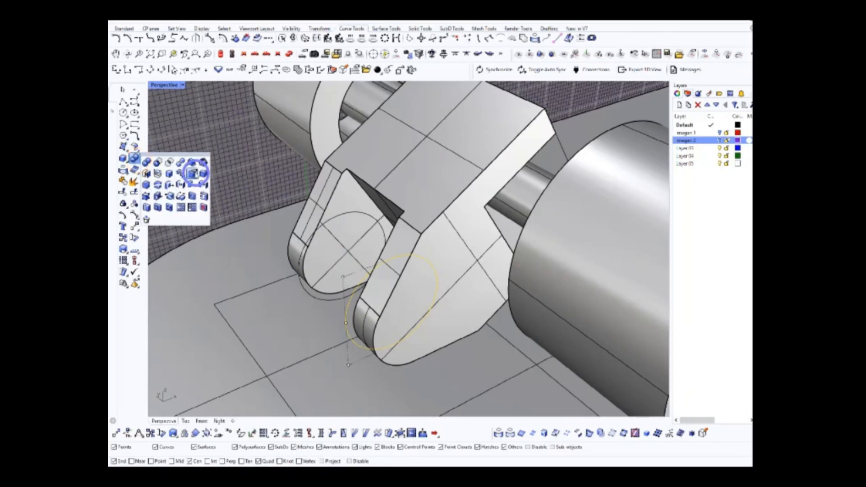
{"action": "left_click", "coordinate": [193, 173]}
{"action": "left_click", "coordinate": [309, 255]}
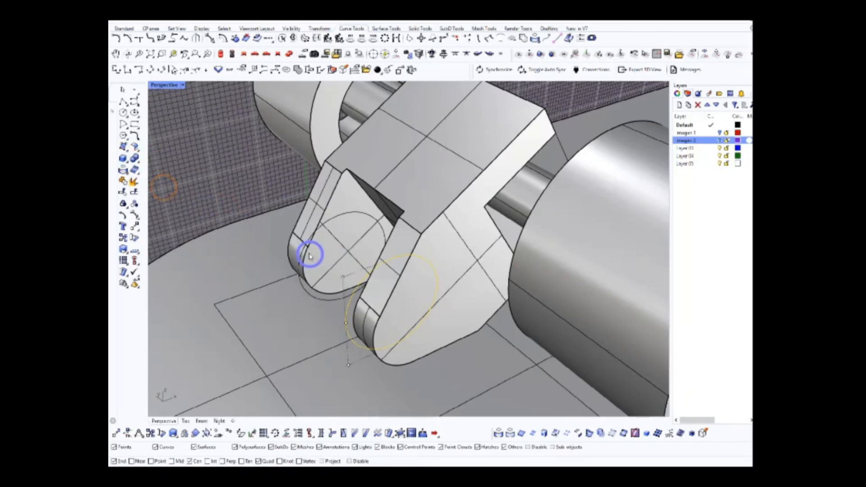
{"action": "right_click_drag", "start_coordinate": [303, 268], "coordinate": [330, 248]}
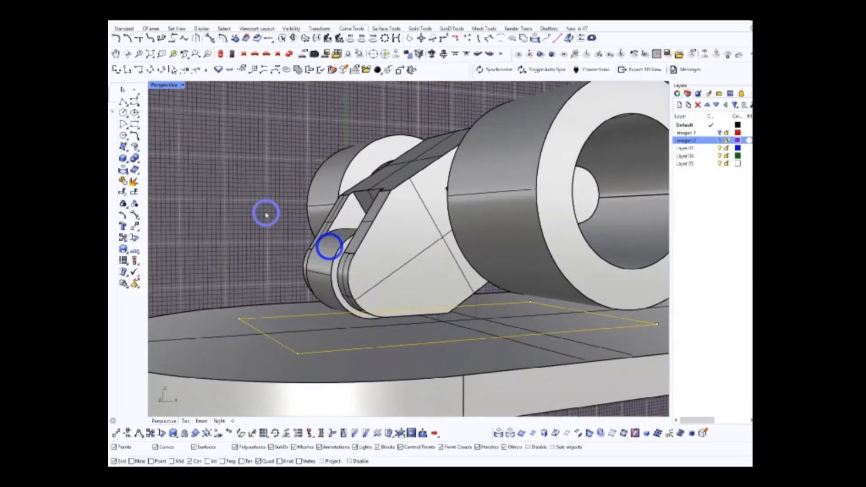
Extrude the rectangle on the deck upward into a thin base plate below the truck body
{"action": "right_click_drag", "start_coordinate": [266, 214], "coordinate": [246, 226]}
{"action": "left_click", "coordinate": [137, 160]}
{"action": "left_click", "coordinate": [155, 180]}
{"action": "left_click", "coordinate": [256, 53]}
{"action": "left_click", "coordinate": [247, 53]}
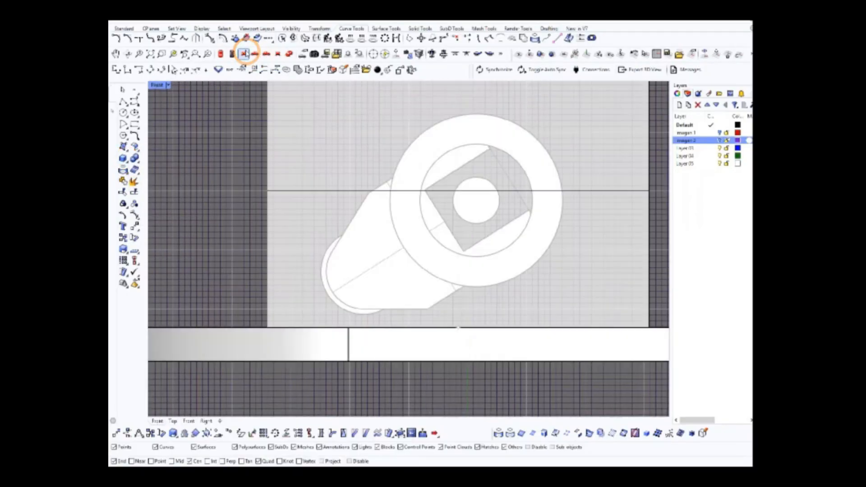
{"action": "scroll", "coordinate": [297, 312], "scroll_direction": "up", "scroll_amount": 2}
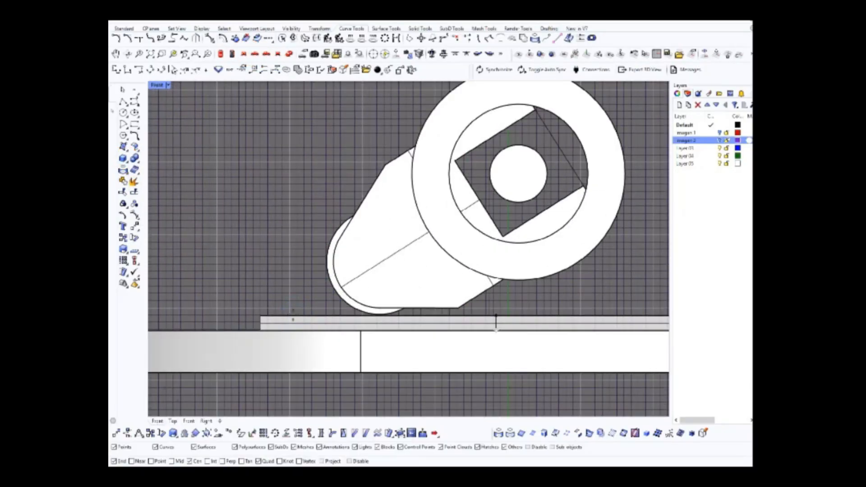
Examine the base plate and the cylinder between the fork prongs from several angles around the deck
{"action": "left_click", "coordinate": [289, 54]}
{"action": "scroll", "coordinate": [410, 240], "scroll_direction": "up", "scroll_amount": 2}
{"action": "right_click_drag", "start_coordinate": [383, 185], "coordinate": [336, 216]}
{"action": "scroll", "coordinate": [433, 183], "scroll_direction": "down", "scroll_amount": 6}
{"action": "scroll", "coordinate": [432, 183], "scroll_direction": "up", "scroll_amount": 5}
{"action": "scroll", "coordinate": [376, 157], "scroll_direction": "down", "scroll_amount": 6}
{"action": "scroll", "coordinate": [315, 303], "scroll_direction": "up", "scroll_amount": 4}
{"action": "left_click", "coordinate": [315, 303]}
{"action": "scroll", "coordinate": [253, 180], "scroll_direction": "down", "scroll_amount": 6}
{"action": "right_click_drag", "start_coordinate": [315, 303], "coordinate": [347, 227]}
Group the deck, truck body, wheels and base plate together with their construction curves
{"action": "left_click_drag", "start_coordinate": [241, 205], "coordinate": [539, 284]}
{"action": "left_click", "coordinate": [134, 90]}
{"action": "scroll", "coordinate": [244, 191], "scroll_direction": "up", "scroll_amount": 6}
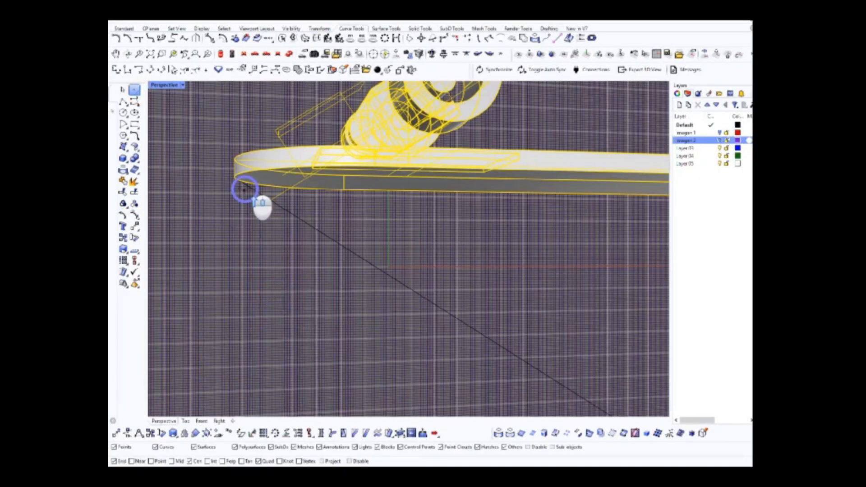
{"action": "scroll", "coordinate": [263, 195], "scroll_direction": "down", "scroll_amount": 8}
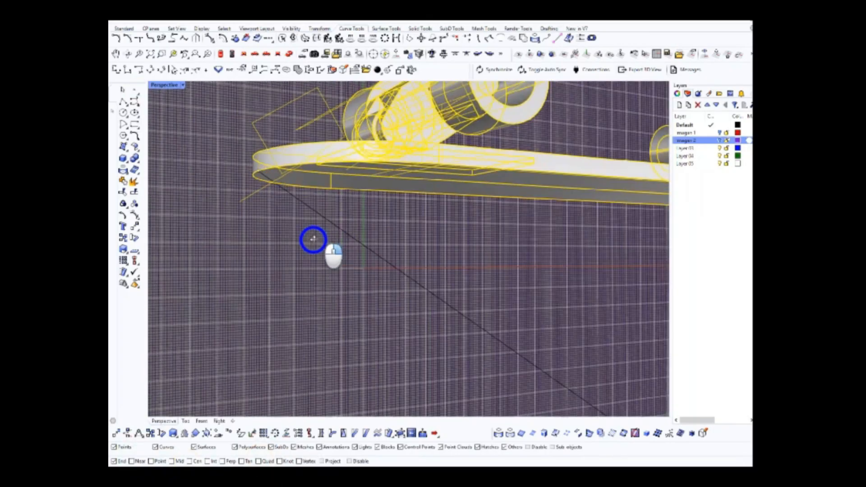
{"action": "scroll", "coordinate": [301, 237], "scroll_direction": "up", "scroll_amount": 8}
{"action": "left_click", "coordinate": [123, 202]}
{"action": "scroll", "coordinate": [328, 257], "scroll_direction": "down", "scroll_amount": 8}
{"action": "right_click_drag", "start_coordinate": [388, 271], "coordinate": [365, 253]}
Rotate the whole skateboard in the front view until the truck body is horizontal and the deck slopes
{"action": "left_click", "coordinate": [359, 249]}
{"action": "left_click", "coordinate": [244, 54]}
{"action": "scroll", "coordinate": [331, 251], "scroll_direction": "up", "scroll_amount": 8}
{"action": "left_click", "coordinate": [136, 240]}
{"action": "left_click", "coordinate": [243, 248]}
{"action": "scroll", "coordinate": [244, 247], "scroll_direction": "down", "scroll_amount": 8}
{"action": "left_click", "coordinate": [484, 248]}
{"action": "left_click", "coordinate": [439, 368]}
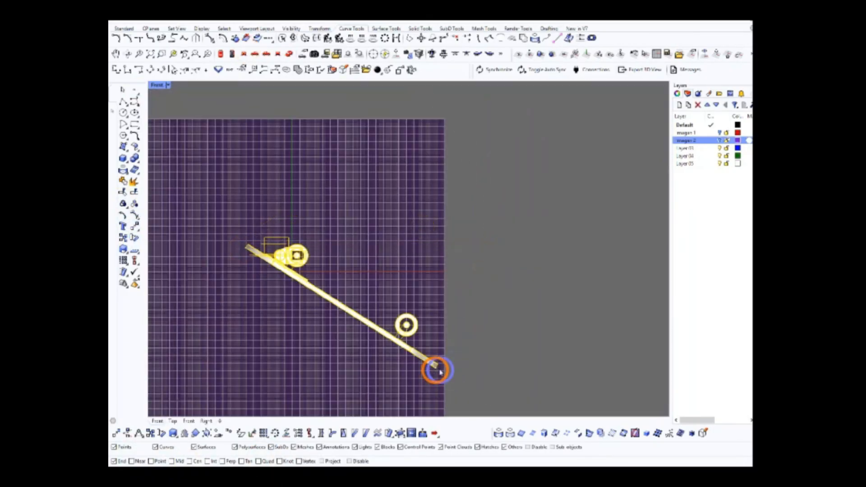
{"action": "left_click", "coordinate": [351, 276]}
{"action": "scroll", "coordinate": [289, 257], "scroll_direction": "up", "scroll_amount": 12}
{"action": "scroll", "coordinate": [374, 279], "scroll_direction": "down", "scroll_amount": 10}
{"action": "left_click", "coordinate": [245, 55]}
{"action": "scroll", "coordinate": [369, 277], "scroll_direction": "up", "scroll_amount": 10}
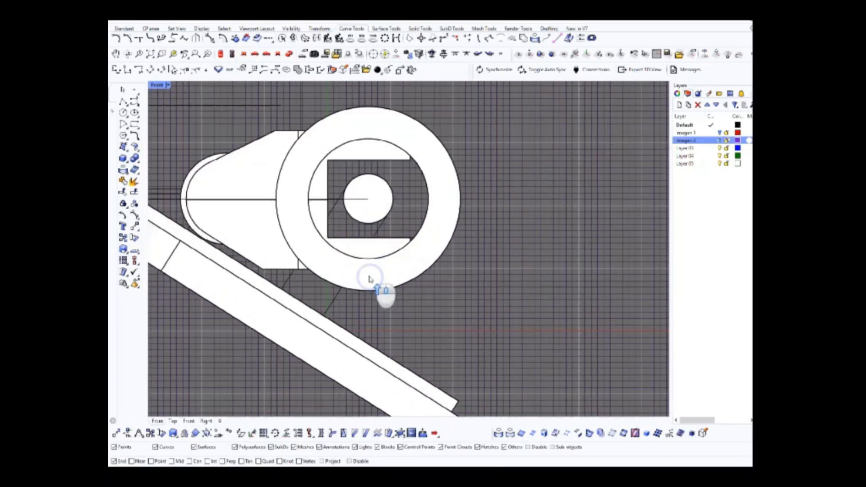
{"action": "scroll", "coordinate": [363, 278], "scroll_direction": "down", "scroll_amount": 4}
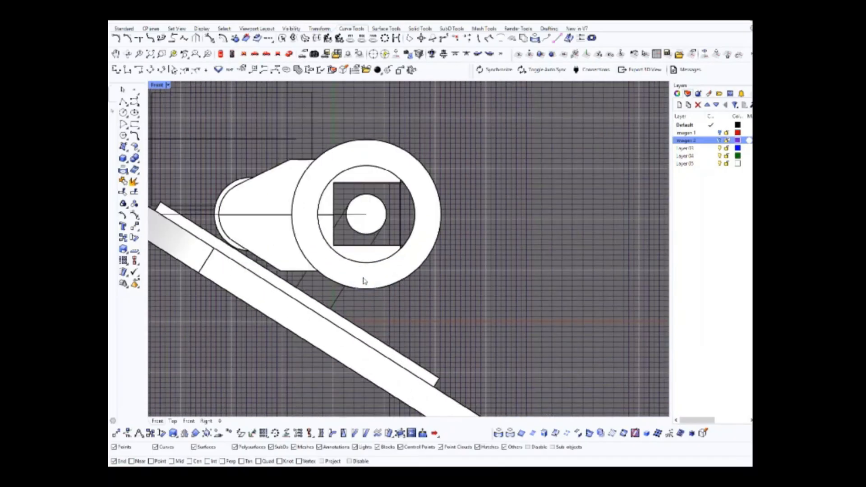
Draw a rectangle in the front view inside the truck's square opening, centred on the axle circle and matching the opening's height
{"action": "right_click_drag", "start_coordinate": [366, 195], "coordinate": [369, 223]}
{"action": "left_click", "coordinate": [135, 123]}
{"action": "scroll", "coordinate": [399, 241], "scroll_direction": "up", "scroll_amount": 6}
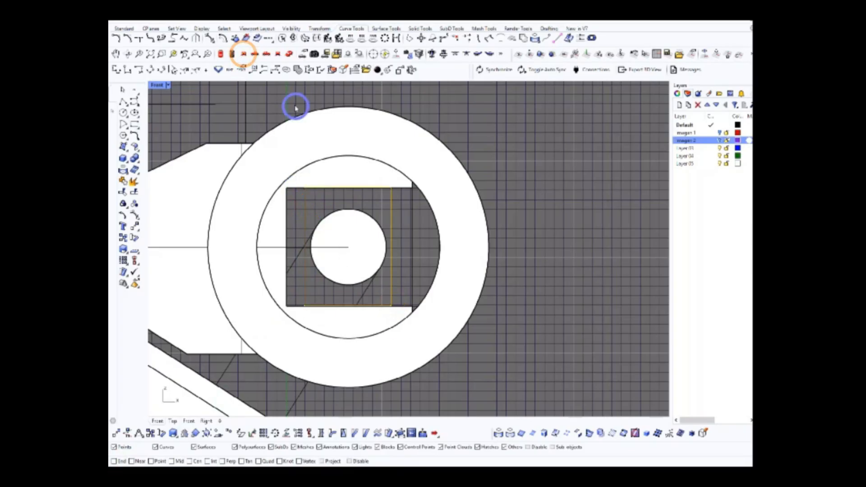
Move the rectangle in the top view so that it lies flush with the truck body's side edge
{"action": "left_click", "coordinate": [221, 54]}
{"action": "scroll", "coordinate": [416, 243], "scroll_direction": "up", "scroll_amount": 5}
{"action": "scroll", "coordinate": [407, 97], "scroll_direction": "up", "scroll_amount": 4}
{"action": "left_click_drag", "start_coordinate": [407, 100], "coordinate": [406, 323]}
{"action": "scroll", "coordinate": [405, 323], "scroll_direction": "up", "scroll_amount": 15}
{"action": "right_click_drag", "start_coordinate": [404, 333], "coordinate": [417, 274]}
{"action": "left_click_drag", "start_coordinate": [408, 267], "coordinate": [408, 292]}
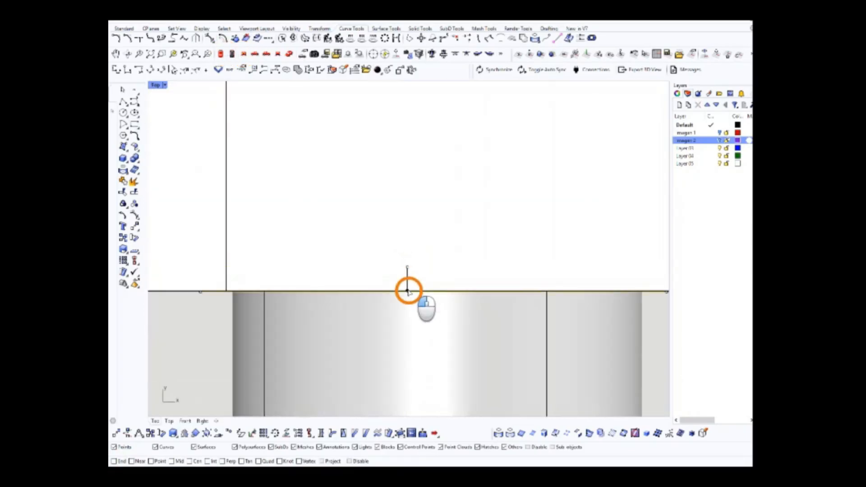
{"action": "scroll", "coordinate": [407, 291], "scroll_direction": "down", "scroll_amount": 6}
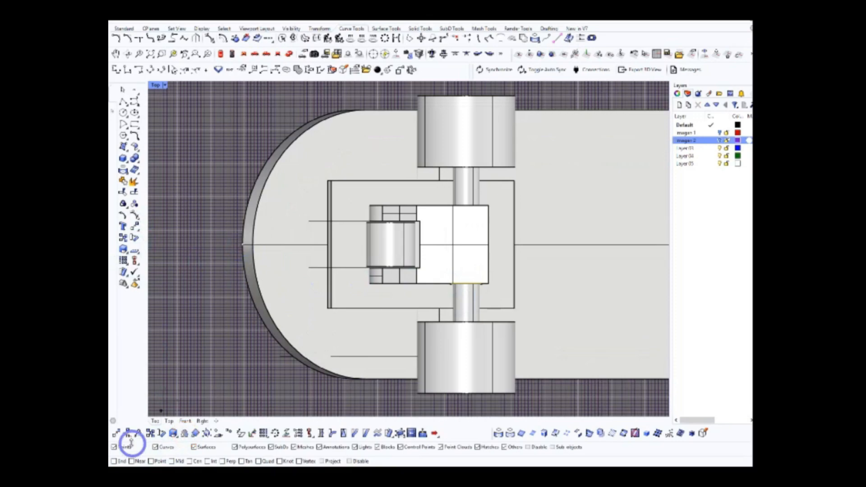
Extrude the rectangle across the truck body's full width into a solid block filling the opening around the axle
{"action": "left_click", "coordinate": [288, 54]}
{"action": "scroll", "coordinate": [411, 256], "scroll_direction": "up", "scroll_amount": 6}
{"action": "left_click", "coordinate": [727, 54]}
{"action": "left_click", "coordinate": [717, 54]}
{"action": "left_click", "coordinate": [739, 53]}
{"action": "scroll", "coordinate": [477, 242], "scroll_direction": "up", "scroll_amount": 5}
{"action": "right_click_drag", "start_coordinate": [478, 242], "coordinate": [347, 186]}
{"action": "scroll", "coordinate": [404, 207], "scroll_direction": "up", "scroll_amount": 4}
{"action": "scroll", "coordinate": [271, 203], "scroll_direction": "down", "scroll_amount": 7}
{"action": "left_click", "coordinate": [127, 161]}
{"action": "left_click", "coordinate": [159, 183]}
{"action": "left_click", "coordinate": [364, 223]}
{"action": "scroll", "coordinate": [379, 181], "scroll_direction": "up", "scroll_amount": 8}
{"action": "left_click", "coordinate": [442, 185]}
{"action": "left_click", "coordinate": [326, 247], "text": "shift"}
{"action": "scroll", "coordinate": [326, 247], "scroll_direction": "down", "scroll_amount": 5}
{"action": "right_click_drag", "start_coordinate": [406, 198], "coordinate": [399, 283]}
{"action": "left_click", "coordinate": [567, 249]}
{"action": "scroll", "coordinate": [398, 283], "scroll_direction": "up", "scroll_amount": 5}
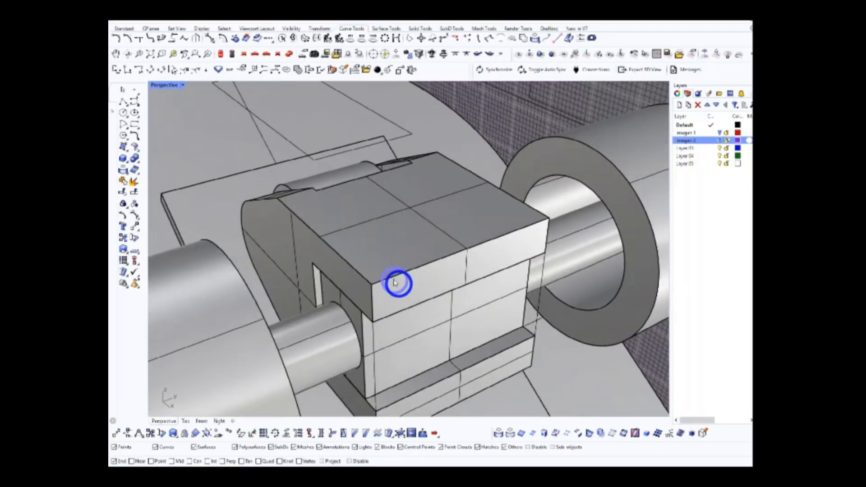
Set the display to Ghosted and draw a small circle in the top view on the truck body over the axle
{"action": "left_click", "coordinate": [221, 53]}
{"action": "scroll", "coordinate": [435, 254], "scroll_direction": "down", "scroll_amount": 4}
{"action": "right_click_drag", "start_coordinate": [443, 236], "coordinate": [465, 241]}
{"action": "left_click", "coordinate": [165, 85]}
{"action": "left_click", "coordinate": [181, 124]}
{"action": "scroll", "coordinate": [423, 248], "scroll_direction": "up", "scroll_amount": 3}
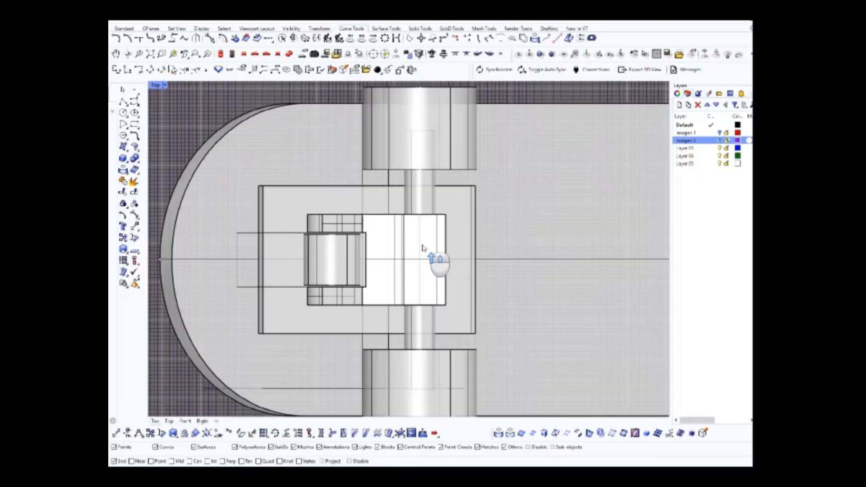
{"action": "scroll", "coordinate": [382, 240], "scroll_direction": "up", "scroll_amount": 3}
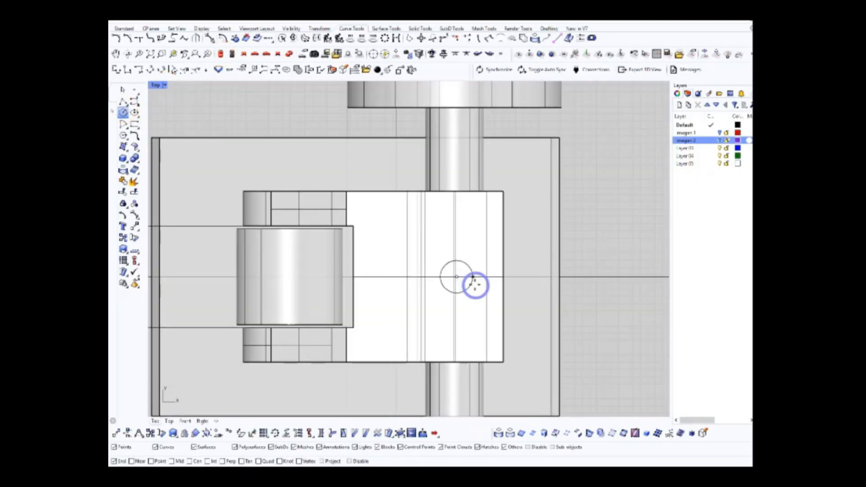
Centre the small circle above the truck body exactly over the middle of the axle
{"action": "left_click", "coordinate": [255, 54]}
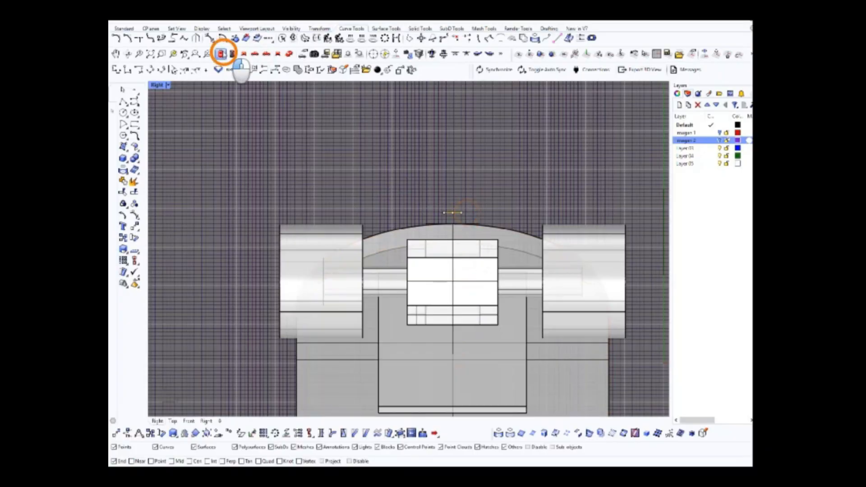
{"action": "left_click", "coordinate": [224, 54]}
{"action": "scroll", "coordinate": [407, 185], "scroll_direction": "up", "scroll_amount": 8}
{"action": "scroll", "coordinate": [408, 194], "scroll_direction": "down", "scroll_amount": 10}
{"action": "scroll", "coordinate": [406, 198], "scroll_direction": "up", "scroll_amount": 8}
{"action": "scroll", "coordinate": [399, 201], "scroll_direction": "down", "scroll_amount": 7}
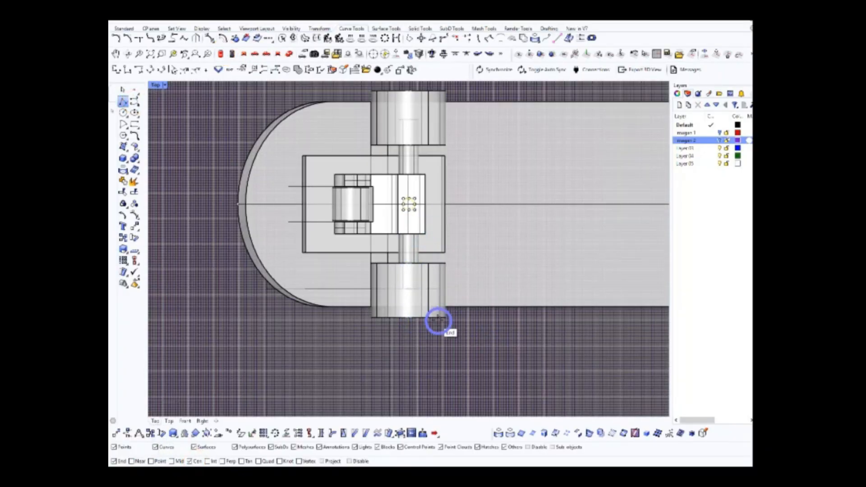
{"action": "right_click_drag", "start_coordinate": [439, 321], "coordinate": [454, 130]}
{"action": "key", "text": "Escape"}
{"action": "scroll", "coordinate": [423, 316], "scroll_direction": "up", "scroll_amount": 12}
{"action": "left_click_drag", "start_coordinate": [435, 253], "coordinate": [435, 254]}
{"action": "scroll", "coordinate": [435, 253], "scroll_direction": "down", "scroll_amount": 14}
{"action": "right_click_drag", "start_coordinate": [475, 115], "coordinate": [436, 215]}
{"action": "scroll", "coordinate": [437, 293], "scroll_direction": "up", "scroll_amount": 5}
{"action": "left_click", "coordinate": [269, 55]}
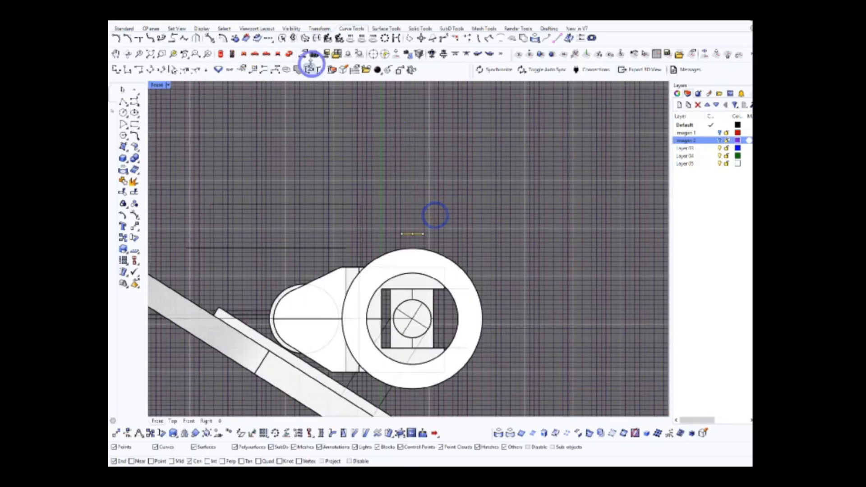
{"action": "left_click", "coordinate": [290, 55]}
Cut a vertical round hole through the truck body and its inner block from the small circle
{"action": "scroll", "coordinate": [451, 253], "scroll_direction": "down", "scroll_amount": 5}
{"action": "right_click_drag", "start_coordinate": [450, 253], "coordinate": [469, 261]}
{"action": "left_click", "coordinate": [718, 53]}
{"action": "left_click", "coordinate": [204, 195]}
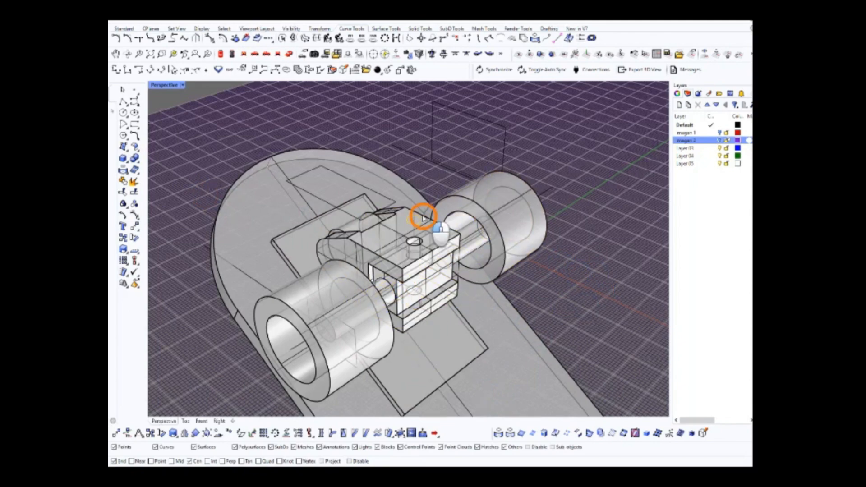
{"action": "scroll", "coordinate": [437, 252], "scroll_direction": "up", "scroll_amount": 5}
{"action": "right_click_drag", "start_coordinate": [440, 253], "coordinate": [403, 258]}
{"action": "scroll", "coordinate": [434, 289], "scroll_direction": "down", "scroll_amount": 5}
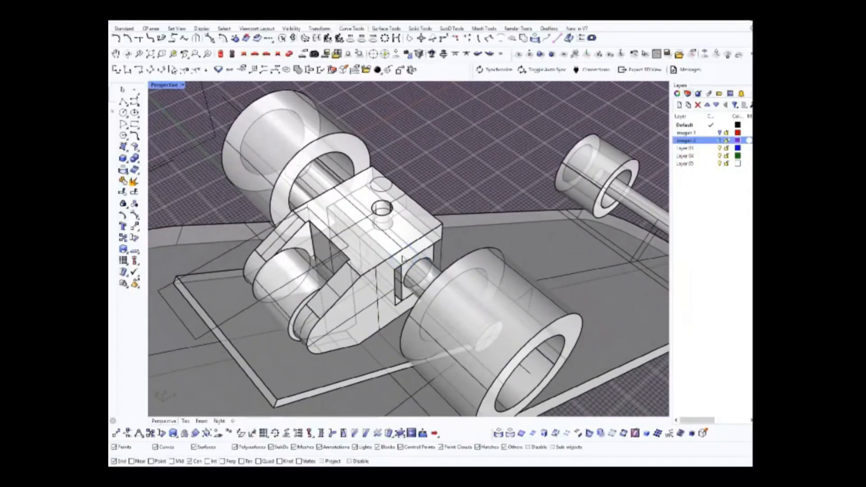
Enlarge the circle above the hole about its own centre as the outline of a wider counterbore
{"action": "right_click_drag", "start_coordinate": [359, 239], "coordinate": [429, 244]}
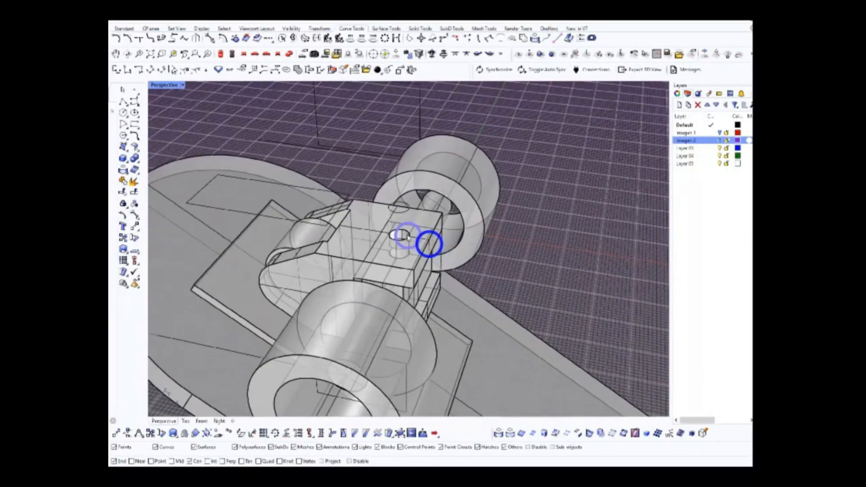
{"action": "left_click", "coordinate": [400, 236]}
{"action": "left_click", "coordinate": [224, 56]}
{"action": "scroll", "coordinate": [358, 225], "scroll_direction": "up", "scroll_amount": 4}
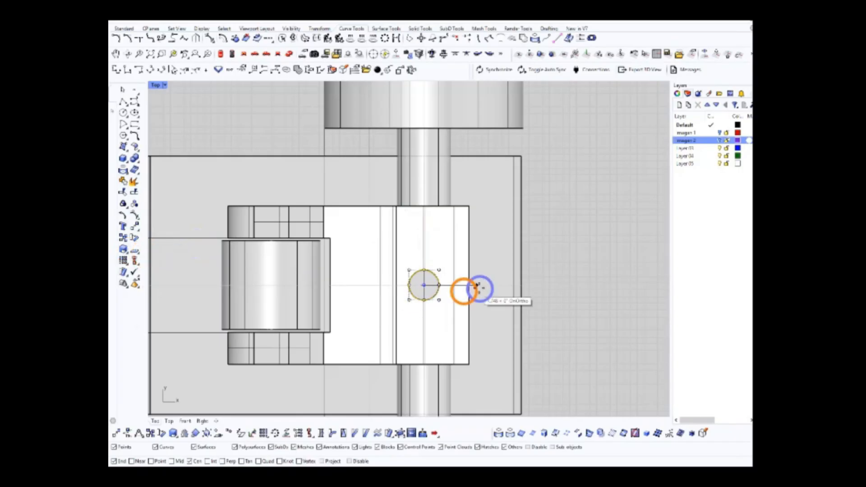
{"action": "left_click", "coordinate": [289, 53]}
Extrude the enlarged circle into a short cylinder sunk into the truck body's top and subtract it as a counterbore
{"action": "mouse_move", "coordinate": [423, 215]}
{"action": "right_mouse_down"}
{"action": "mouse_move", "coordinate": [431, 232]}
{"action": "mouse_move", "coordinate": [424, 228]}
{"action": "right_mouse_up"}
{"action": "left_click", "coordinate": [405, 208]}
{"action": "left_click", "coordinate": [244, 54]}
{"action": "scroll", "coordinate": [378, 218], "scroll_direction": "up", "scroll_amount": 3}
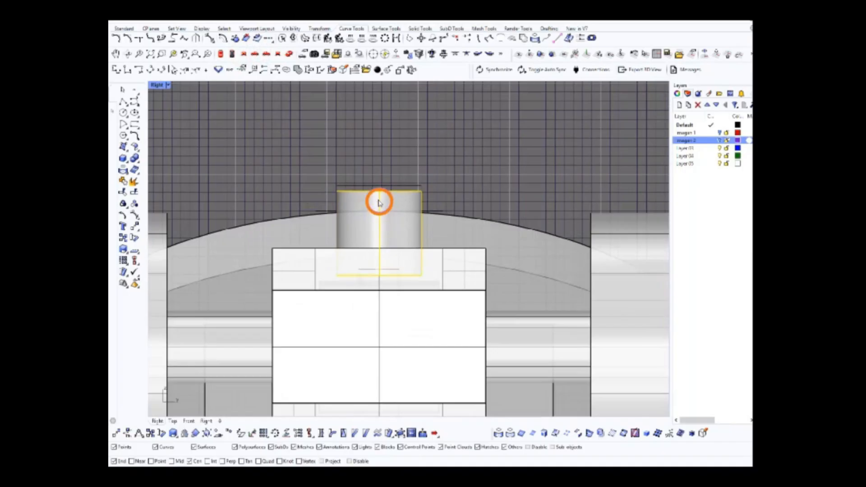
{"action": "left_click", "coordinate": [289, 54]}
{"action": "right_click_drag", "start_coordinate": [485, 227], "coordinate": [545, 257]}
{"action": "scroll", "coordinate": [473, 230], "scroll_direction": "up", "scroll_amount": 3}
{"action": "left_click", "coordinate": [136, 159]}
{"action": "right_click_drag", "start_coordinate": [422, 183], "coordinate": [412, 257]}
Draw a vertical construction line in the front view along the hole's axis, extending beyond the truck body
{"action": "left_click", "coordinate": [244, 53]}
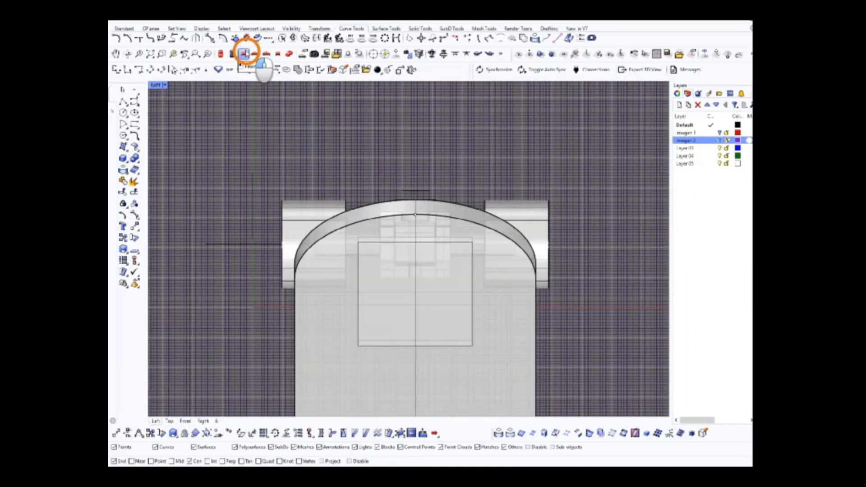
{"action": "left_click", "coordinate": [246, 53]}
{"action": "scroll", "coordinate": [462, 274], "scroll_direction": "down", "scroll_amount": 2}
{"action": "left_click", "coordinate": [475, 282]}
{"action": "middle_click", "coordinate": [476, 283]}
{"action": "mouse_move", "coordinate": [470, 332]}
{"action": "right_mouse_down"}
{"action": "mouse_move", "coordinate": [473, 315]}
{"action": "mouse_move", "coordinate": [467, 341]}
{"action": "right_mouse_up"}
{"action": "left_click", "coordinate": [475, 282]}
{"action": "scroll", "coordinate": [457, 303], "scroll_direction": "up", "scroll_amount": 4}
{"action": "right_click_drag", "start_coordinate": [484, 368], "coordinate": [448, 257]}
{"action": "scroll", "coordinate": [423, 189], "scroll_direction": "down", "scroll_amount": 4}
{"action": "scroll", "coordinate": [442, 194], "scroll_direction": "up", "scroll_amount": 6}
Draw a circle below the truck body, centred on the hole's vertical axis and touching the base plate
{"action": "left_click", "coordinate": [123, 112]}
{"action": "right_click_drag", "start_coordinate": [442, 292], "coordinate": [465, 189]}
{"action": "left_click", "coordinate": [460, 382]}
{"action": "left_click", "coordinate": [492, 383]}
{"action": "right_click_drag", "start_coordinate": [462, 140], "coordinate": [472, 247]}
{"action": "scroll", "coordinate": [474, 247], "scroll_direction": "up", "scroll_amount": 4}
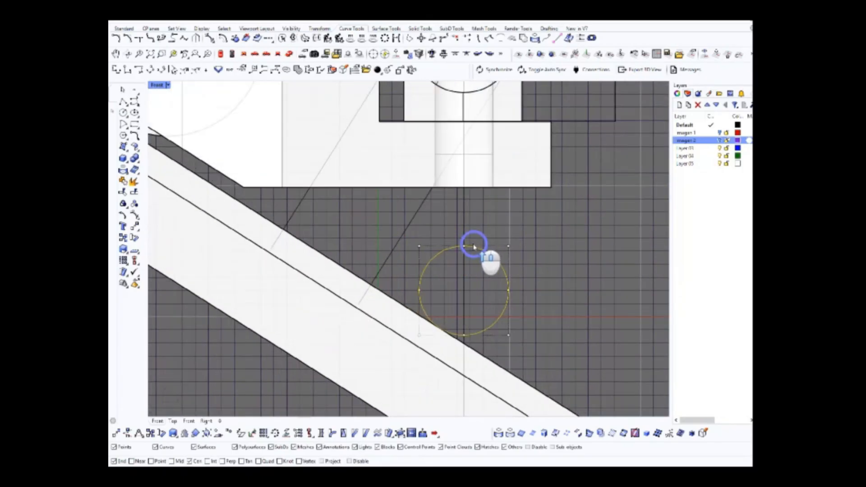
Draw a rectangle as wide as the circle, from the circle's side quadrants up to the truck body's underside
{"action": "left_click", "coordinate": [508, 291]}
{"action": "right_click_drag", "start_coordinate": [502, 193], "coordinate": [507, 226]}
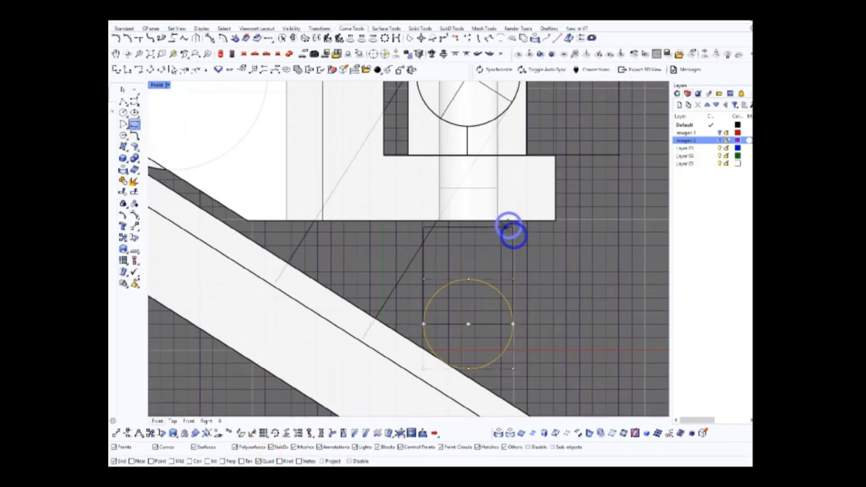
{"action": "left_click", "coordinate": [506, 219]}
{"action": "scroll", "coordinate": [521, 296], "scroll_direction": "down", "scroll_amount": 4}
{"action": "right_click_drag", "start_coordinate": [522, 298], "coordinate": [512, 280]}
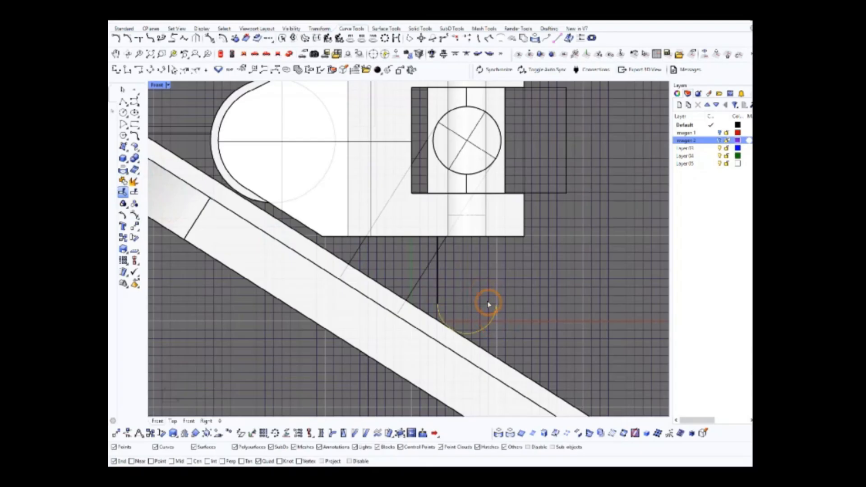
Trim the overlapping parts of the circle and rectangle and join the rest into a U-shaped profile
{"action": "right_click", "coordinate": [460, 301]}
{"action": "right_click_drag", "start_coordinate": [521, 308], "coordinate": [489, 296]}
{"action": "scroll", "coordinate": [528, 313], "scroll_direction": "down", "scroll_amount": 2}
{"action": "left_click", "coordinate": [123, 181]}
{"action": "left_click", "coordinate": [499, 264]}
{"action": "scroll", "coordinate": [492, 266], "scroll_direction": "up", "scroll_amount": 2}
{"action": "scroll", "coordinate": [481, 290], "scroll_direction": "up", "scroll_amount": 2}
{"action": "scroll", "coordinate": [481, 293], "scroll_direction": "down", "scroll_amount": 2}
Build the left half of the pin profile, from the axis at the body's top down to the rounded end
{"action": "left_click", "coordinate": [138, 212]}
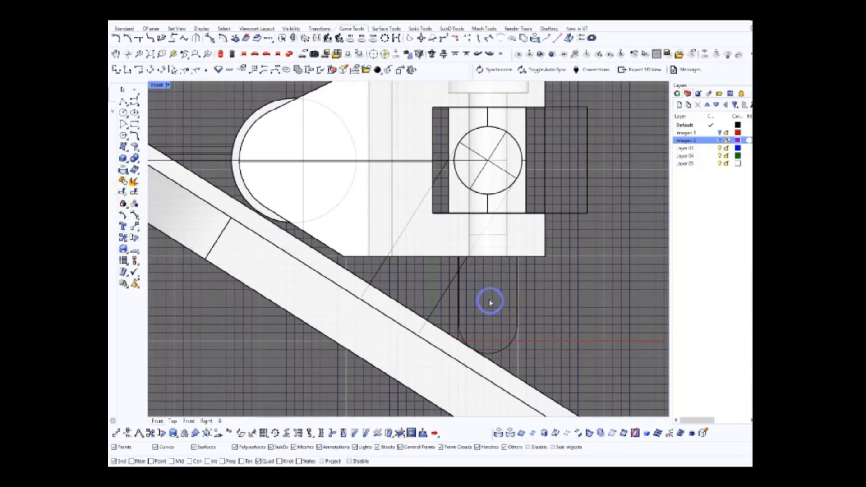
{"action": "scroll", "coordinate": [485, 252], "scroll_direction": "up", "scroll_amount": 7}
{"action": "scroll", "coordinate": [509, 285], "scroll_direction": "down", "scroll_amount": 6}
{"action": "left_click_drag", "start_coordinate": [508, 284], "coordinate": [484, 305]}
{"action": "scroll", "coordinate": [509, 285], "scroll_direction": "up", "scroll_amount": 2}
{"action": "scroll", "coordinate": [547, 305], "scroll_direction": "up", "scroll_amount": 5}
{"action": "scroll", "coordinate": [479, 334], "scroll_direction": "down", "scroll_amount": 8}
{"action": "scroll", "coordinate": [483, 293], "scroll_direction": "up", "scroll_amount": 3}
{"action": "scroll", "coordinate": [508, 215], "scroll_direction": "up", "scroll_amount": 3}
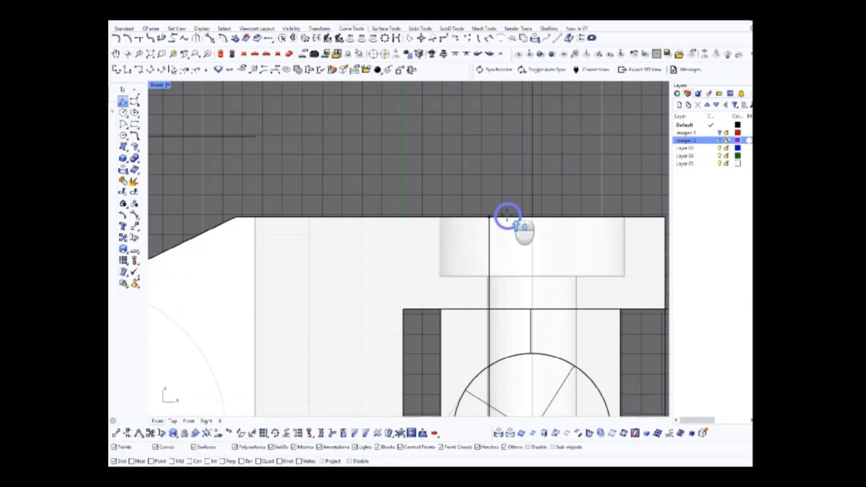
{"action": "scroll", "coordinate": [490, 181], "scroll_direction": "up", "scroll_amount": 4}
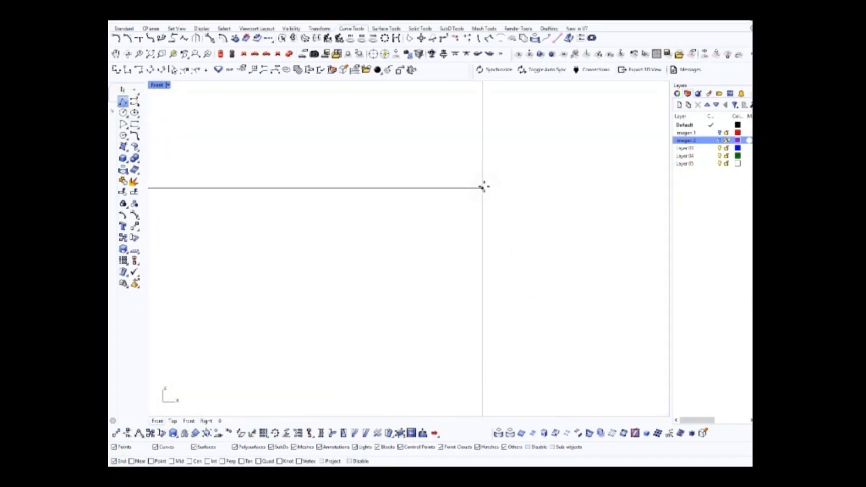
{"action": "scroll", "coordinate": [524, 201], "scroll_direction": "down", "scroll_amount": 6}
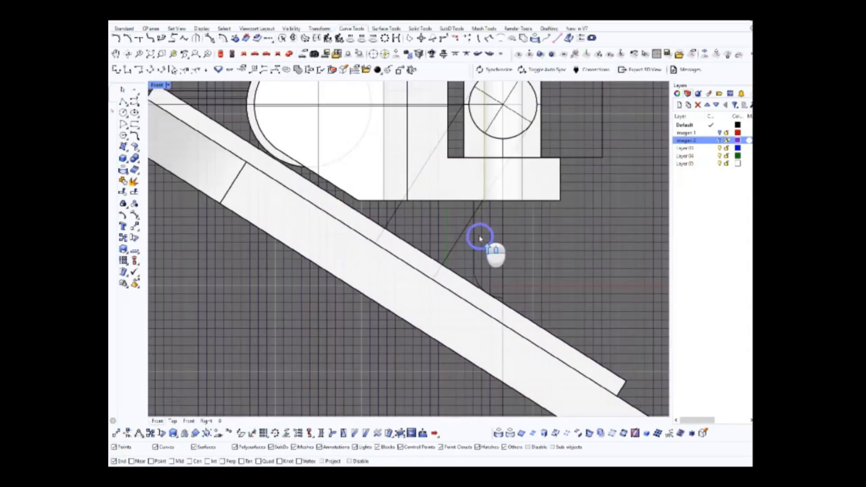
Revolve the half profile around the hole's axis into a solid round-ended pin running through the truck body
{"action": "key", "text": "ctrl+F4"}
{"action": "right_click_drag", "start_coordinate": [498, 278], "coordinate": [460, 245]}
{"action": "scroll", "coordinate": [460, 245], "scroll_direction": "up", "scroll_amount": 5}
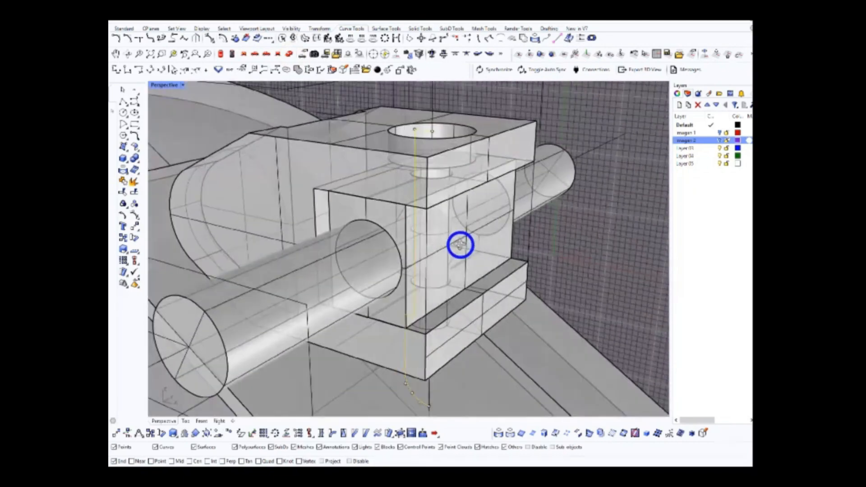
{"action": "scroll", "coordinate": [460, 247], "scroll_direction": "down", "scroll_amount": 4}
{"action": "scroll", "coordinate": [400, 216], "scroll_direction": "down", "scroll_amount": 5}
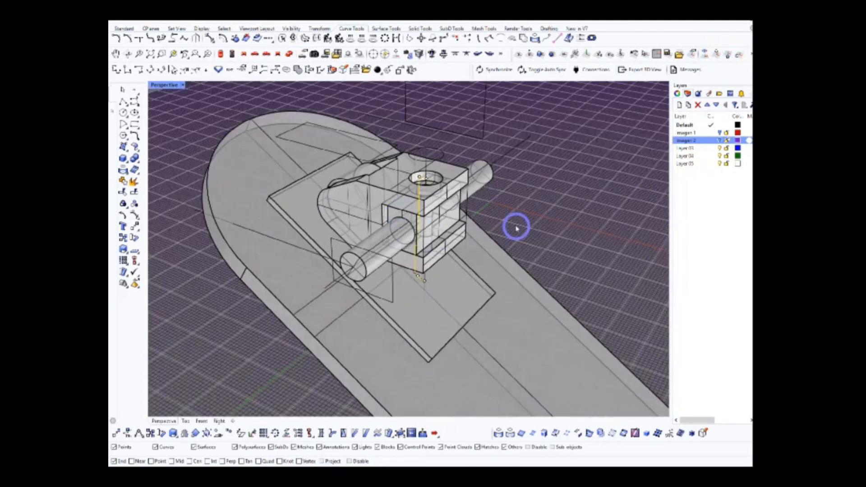
{"action": "scroll", "coordinate": [516, 226], "scroll_direction": "up", "scroll_amount": 2}
{"action": "left_click", "coordinate": [123, 159]}
{"action": "scroll", "coordinate": [418, 274], "scroll_direction": "up", "scroll_amount": 3}
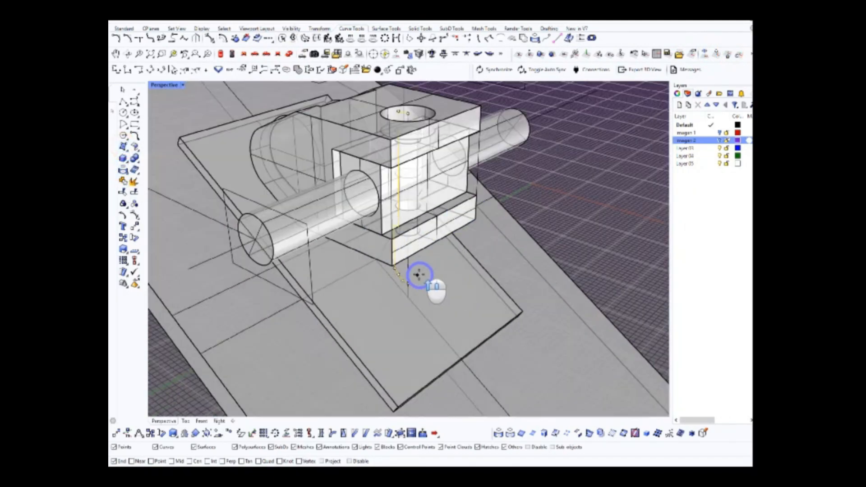
{"action": "mouse_move", "coordinate": [491, 174]}
{"action": "right_mouse_down"}
{"action": "mouse_move", "coordinate": [487, 153]}
{"action": "mouse_move", "coordinate": [510, 244]}
{"action": "right_mouse_up"}
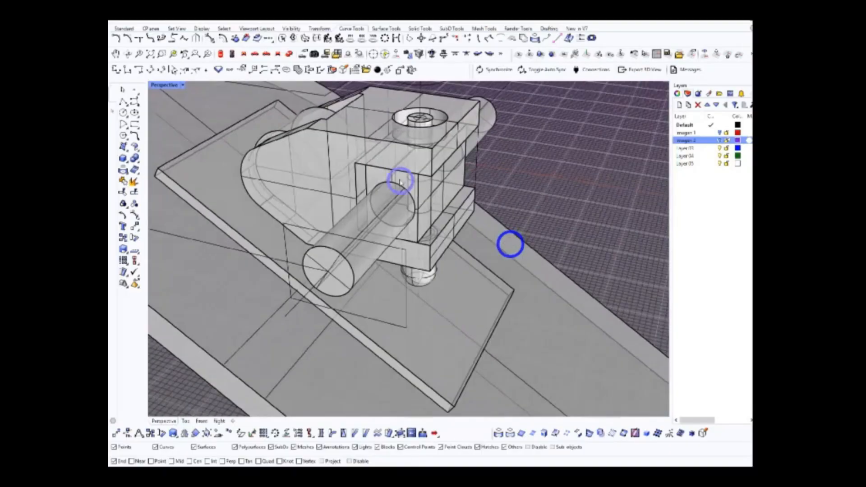
Switch the perspective view to Shaded display and bring back the hidden wheels
{"action": "left_click", "coordinate": [182, 85]}
{"action": "left_click", "coordinate": [176, 116]}
{"action": "left_click", "coordinate": [537, 194]}
{"action": "mouse_move", "coordinate": [537, 194]}
{"action": "right_mouse_down"}
{"action": "mouse_move", "coordinate": [521, 141]}
{"action": "mouse_move", "coordinate": [471, 235]}
{"action": "right_mouse_up"}
{"action": "right_click_drag", "start_coordinate": [330, 237], "coordinate": [449, 199]}
{"action": "middle_click", "coordinate": [509, 208]}
Move the truck's construction curves onto Layer 04, renamed Curves, and turn that layer off
{"action": "left_click", "coordinate": [448, 199]}
{"action": "scroll", "coordinate": [448, 198], "scroll_direction": "up", "scroll_amount": 6}
{"action": "left_click", "coordinate": [391, 203]}
{"action": "scroll", "coordinate": [391, 203], "scroll_direction": "down", "scroll_amount": 6}
{"action": "right_click_drag", "start_coordinate": [390, 203], "coordinate": [450, 231]}
{"action": "left_click", "coordinate": [450, 231]}
{"action": "right_click_drag", "start_coordinate": [345, 226], "coordinate": [383, 198]}
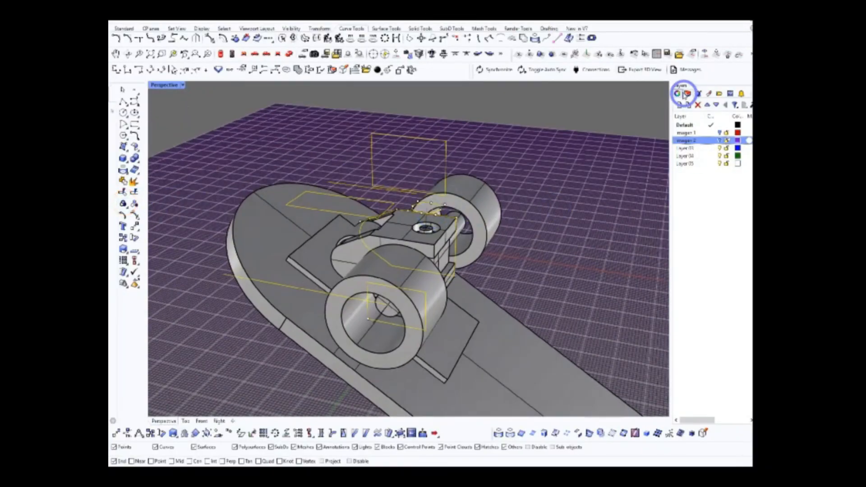
{"action": "left_click", "coordinate": [684, 95]}
{"action": "left_click", "coordinate": [689, 96]}
{"action": "right_click", "coordinate": [695, 156]}
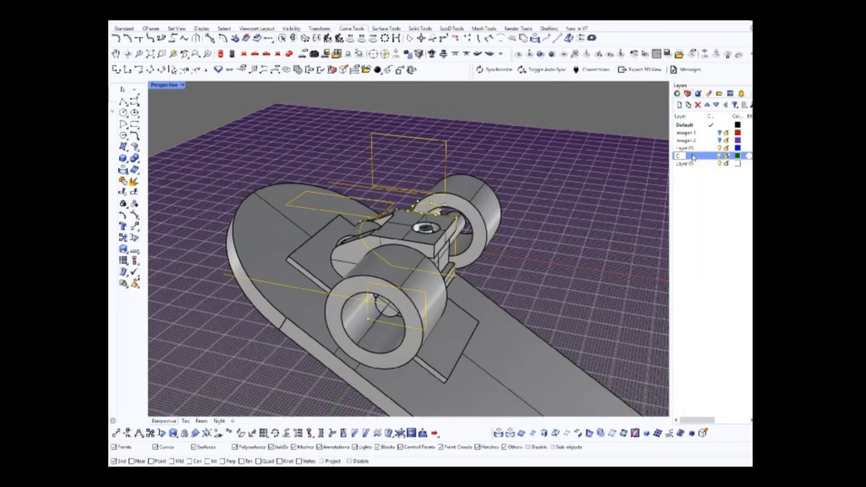
{"action": "left_click", "coordinate": [720, 155]}
Check the layer options for the line along the deck and rename Layer 05 as Gost
{"action": "right_click_drag", "start_coordinate": [555, 183], "coordinate": [504, 190]}
{"action": "scroll", "coordinate": [501, 196], "scroll_direction": "down", "scroll_amount": 8}
{"action": "right_click_drag", "start_coordinate": [518, 248], "coordinate": [451, 212]}
{"action": "left_click", "coordinate": [677, 93]}
{"action": "left_click", "coordinate": [730, 147]}
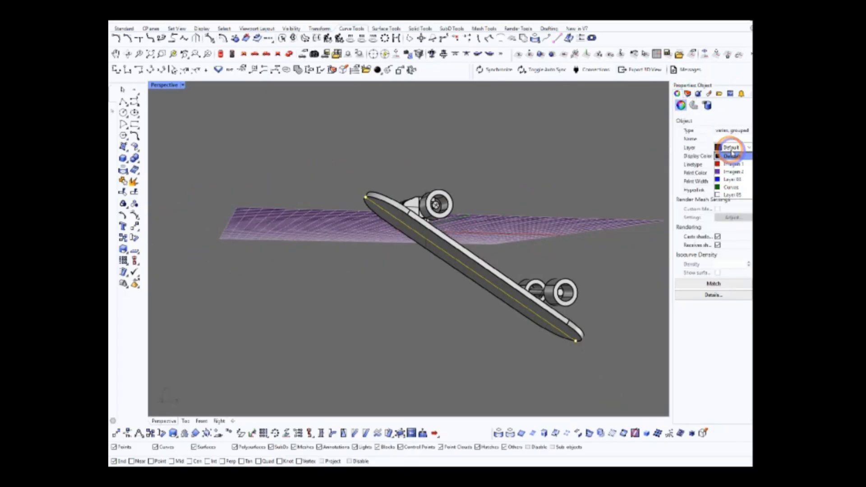
{"action": "left_click", "coordinate": [687, 94]}
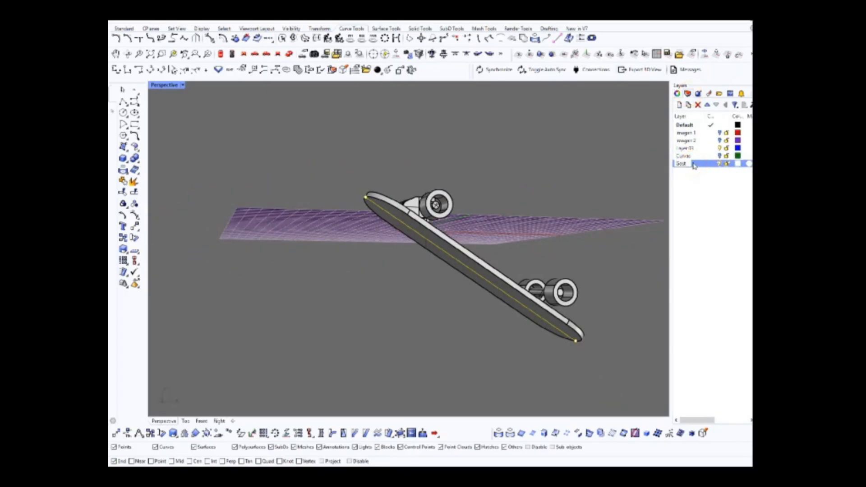
Rotate the whole tilted skateboard in a side view about one end until the deck lies horizontally
{"action": "right_click_drag", "start_coordinate": [485, 212], "coordinate": [444, 193]}
{"action": "left_click_drag", "start_coordinate": [316, 158], "coordinate": [647, 368]}
{"action": "left_click", "coordinate": [245, 56]}
{"action": "right_click_drag", "start_coordinate": [317, 134], "coordinate": [277, 137]}
{"action": "left_click", "coordinate": [137, 238]}
{"action": "scroll", "coordinate": [326, 199], "scroll_direction": "up", "scroll_amount": 8}
{"action": "left_click", "coordinate": [327, 199]}
{"action": "scroll", "coordinate": [397, 230], "scroll_direction": "down", "scroll_amount": 12}
{"action": "left_click", "coordinate": [530, 319]}
{"action": "left_click", "coordinate": [638, 219]}
{"action": "left_click", "coordinate": [289, 54]}
{"action": "left_click", "coordinate": [325, 106]}
Set the perspective view to Artistic display and assign the selected leftover curve to the Curves layer
{"action": "right_click_drag", "start_coordinate": [386, 207], "coordinate": [433, 200]}
{"action": "scroll", "coordinate": [433, 199], "scroll_direction": "down", "scroll_amount": 4}
{"action": "left_click", "coordinate": [183, 84]}
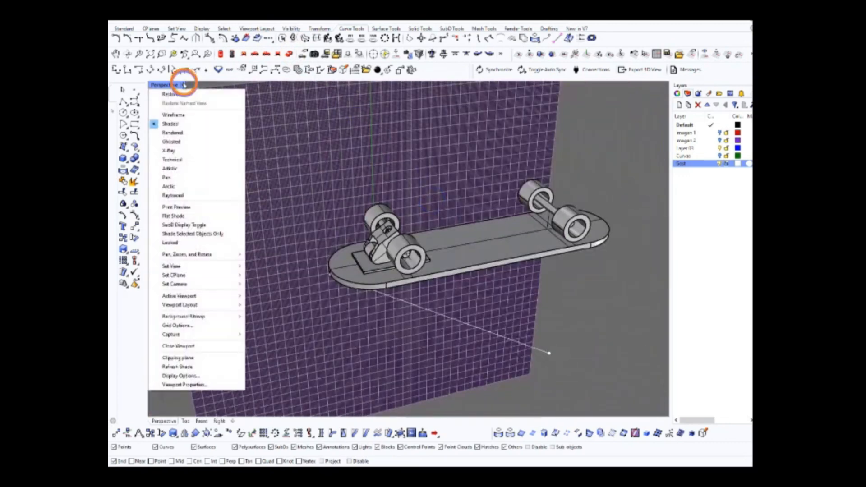
{"action": "left_click", "coordinate": [174, 169]}
{"action": "scroll", "coordinate": [406, 255], "scroll_direction": "up", "scroll_amount": 6}
{"action": "mouse_move", "coordinate": [414, 256]}
{"action": "right_mouse_down"}
{"action": "mouse_move", "coordinate": [445, 257]}
{"action": "mouse_move", "coordinate": [364, 247]}
{"action": "mouse_move", "coordinate": [378, 234]}
{"action": "right_mouse_up"}
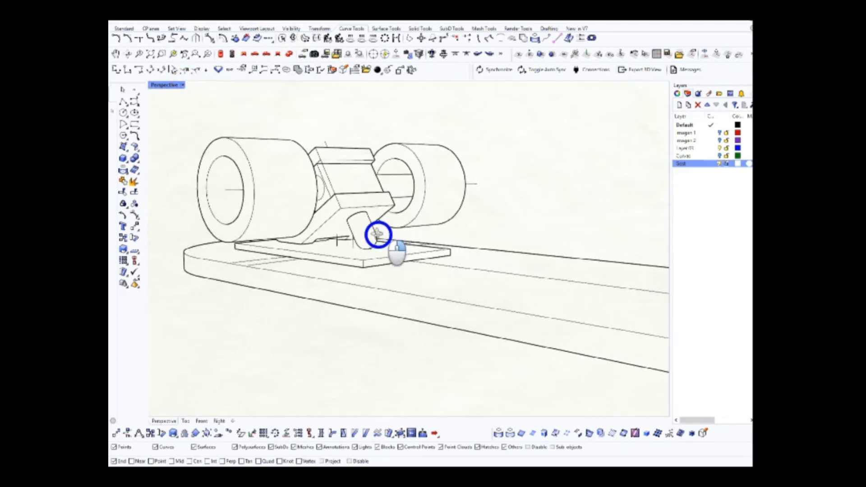
{"action": "left_click", "coordinate": [677, 93]}
{"action": "left_click", "coordinate": [728, 143]}
{"action": "left_click", "coordinate": [740, 185]}
Inspect the truck and wheels in the Top view and return to the perspective view
{"action": "right_click_drag", "start_coordinate": [429, 157], "coordinate": [361, 191]}
{"action": "left_click", "coordinate": [480, 166]}
{"action": "left_click", "coordinate": [221, 54]}
{"action": "left_click", "coordinate": [441, 393]}
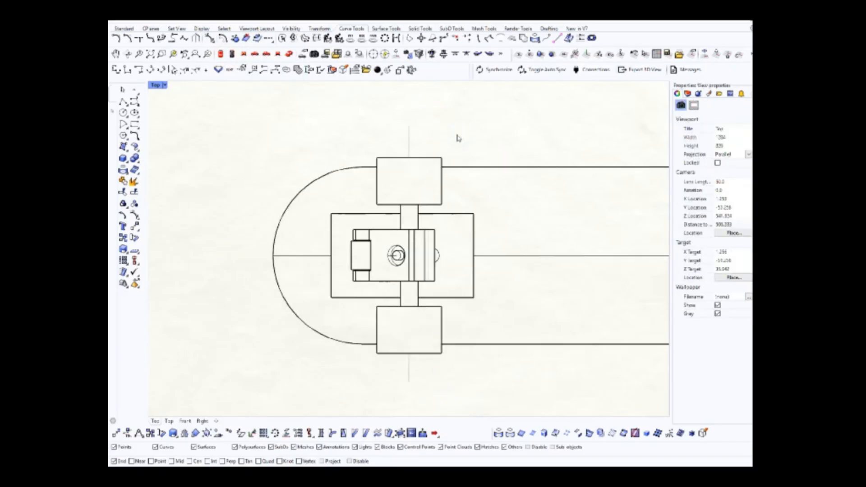
{"action": "left_click", "coordinate": [289, 54]}
Examine the truck from several angles, highlighting its base plate and pivot cylinder
{"action": "right_click_drag", "start_coordinate": [464, 223], "coordinate": [550, 292]}
{"action": "scroll", "coordinate": [429, 267], "scroll_direction": "up", "scroll_amount": 5}
{"action": "right_click_drag", "start_coordinate": [429, 266], "coordinate": [329, 272]}
{"action": "scroll", "coordinate": [329, 272], "scroll_direction": "down", "scroll_amount": 4}
{"action": "right_click_drag", "start_coordinate": [390, 280], "coordinate": [462, 269]}
{"action": "scroll", "coordinate": [377, 248], "scroll_direction": "up", "scroll_amount": 6}
{"action": "left_click", "coordinate": [400, 243]}
{"action": "scroll", "coordinate": [386, 248], "scroll_direction": "down", "scroll_amount": 4}
{"action": "right_click_drag", "start_coordinate": [334, 245], "coordinate": [424, 282]}
{"action": "scroll", "coordinate": [414, 260], "scroll_direction": "up", "scroll_amount": 5}
{"action": "left_click", "coordinate": [425, 281]}
{"action": "scroll", "coordinate": [408, 286], "scroll_direction": "down", "scroll_amount": 5}
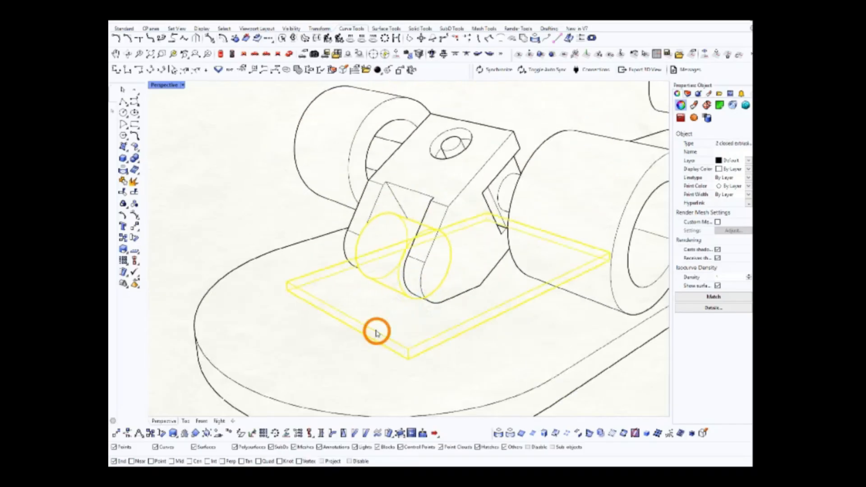
{"action": "scroll", "coordinate": [384, 303], "scroll_direction": "down", "scroll_amount": 8}
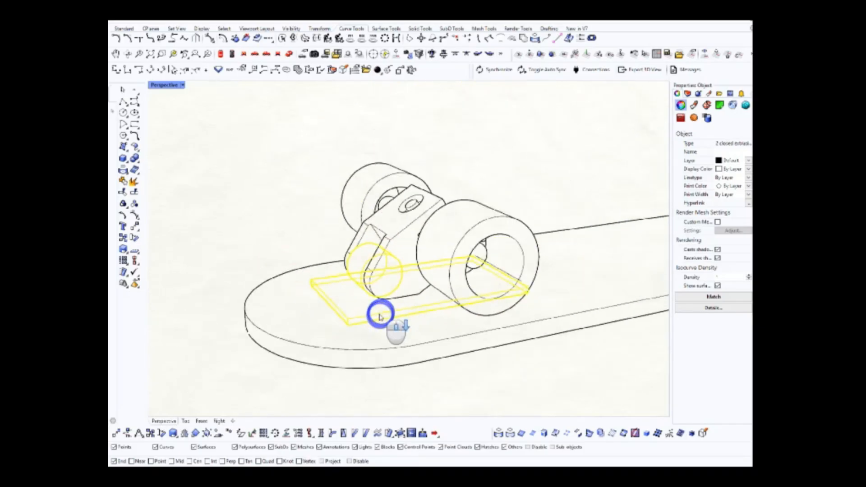
Examine the wheels, truck body and pin from both sides of the truck, highlighting individual parts
{"action": "right_click_drag", "start_coordinate": [446, 293], "coordinate": [365, 268]}
{"action": "scroll", "coordinate": [365, 268], "scroll_direction": "up", "scroll_amount": 2}
{"action": "left_click", "coordinate": [353, 284]}
{"action": "right_click_drag", "start_coordinate": [417, 275], "coordinate": [470, 209]}
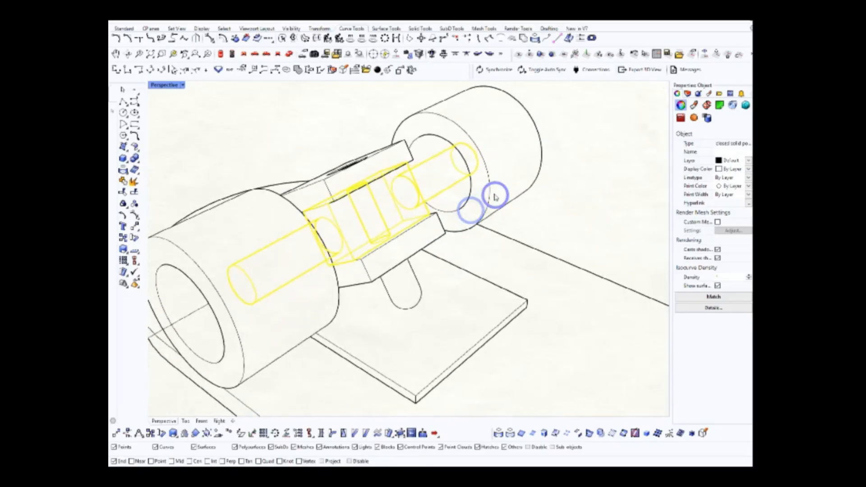
{"action": "left_click", "coordinate": [307, 305], "text": "shift"}
{"action": "scroll", "coordinate": [304, 309], "scroll_direction": "down", "scroll_amount": 5}
{"action": "right_click_drag", "start_coordinate": [306, 310], "coordinate": [402, 315]}
{"action": "left_click", "coordinate": [434, 255]}
{"action": "right_click_drag", "start_coordinate": [443, 222], "coordinate": [397, 229]}
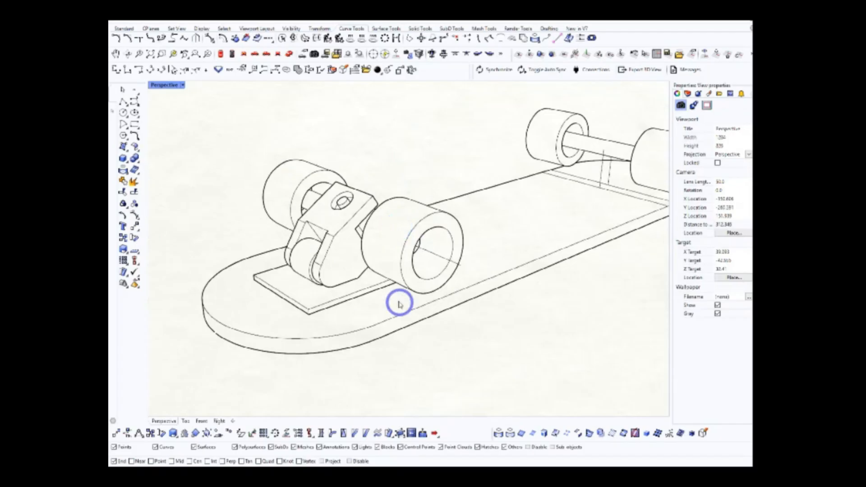
Hide the wheels, axle, deck and base plate so that only the truck body and pin can be studied
{"action": "left_click", "coordinate": [394, 224]}
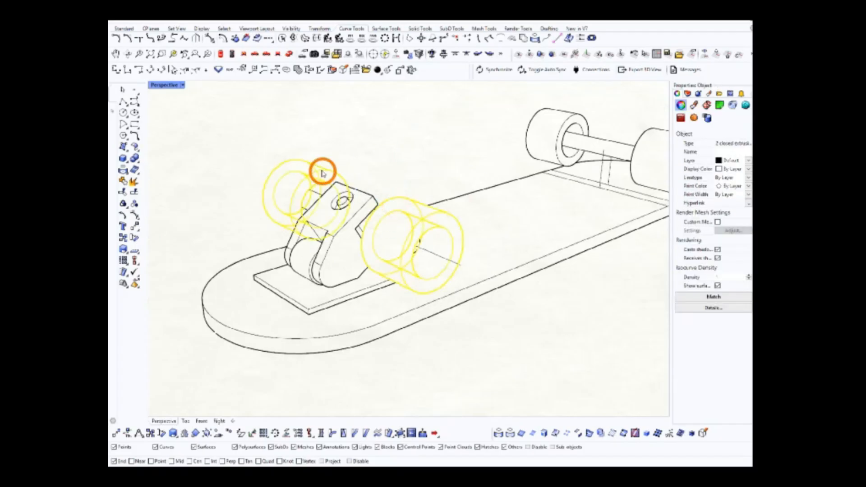
{"action": "left_click", "coordinate": [334, 159]}
{"action": "scroll", "coordinate": [412, 230], "scroll_direction": "up", "scroll_amount": 10}
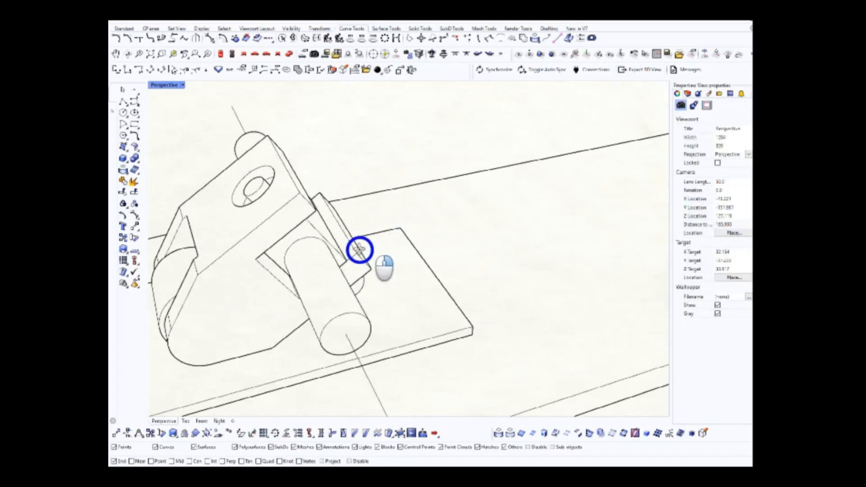
{"action": "right_click_drag", "start_coordinate": [452, 242], "coordinate": [471, 164]}
{"action": "left_click", "coordinate": [475, 187]}
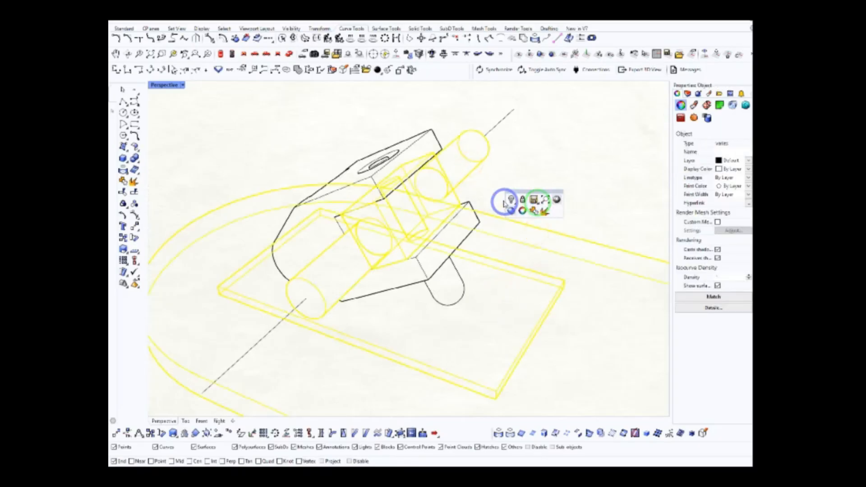
{"action": "left_click", "coordinate": [511, 199]}
{"action": "right_click_drag", "start_coordinate": [457, 279], "coordinate": [433, 214]}
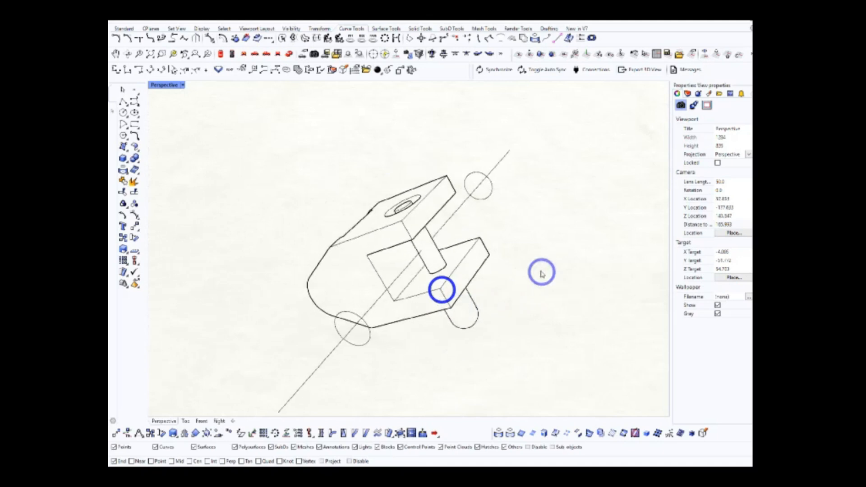
Show the hidden parts again and hide the wheels, axle, truck body and pin, leaving the deck, base plate and pivot cylinder
{"action": "left_click", "coordinate": [515, 268]}
{"action": "right_click_drag", "start_coordinate": [521, 265], "coordinate": [454, 295]}
{"action": "left_click", "coordinate": [472, 304]}
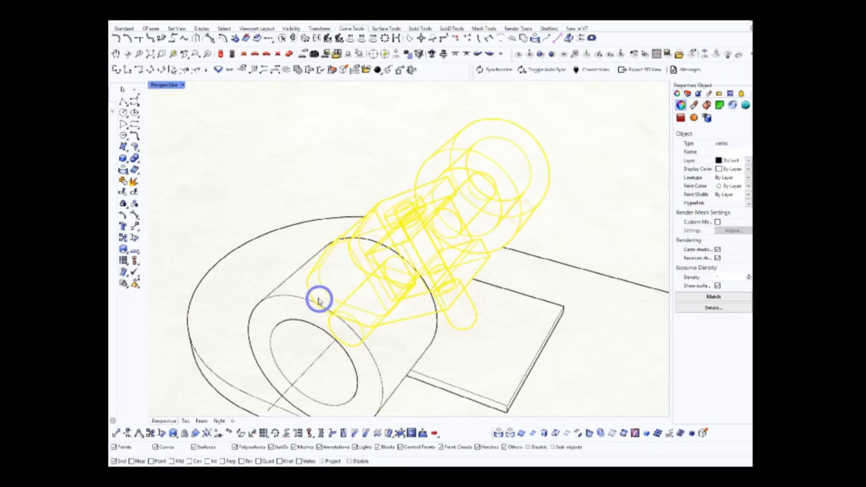
{"action": "left_click", "coordinate": [605, 201]}
{"action": "right_click_drag", "start_coordinate": [387, 286], "coordinate": [485, 297]}
{"action": "scroll", "coordinate": [485, 297], "scroll_direction": "down", "scroll_amount": 8}
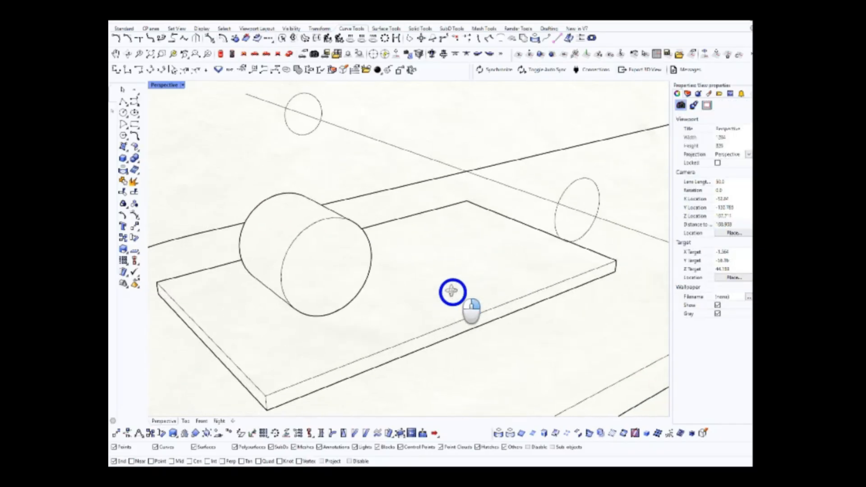
Examine the pivot cylinder and base plate on the deck from several viewing angles
{"action": "right_click_drag", "start_coordinate": [489, 329], "coordinate": [457, 288]}
{"action": "scroll", "coordinate": [483, 219], "scroll_direction": "up", "scroll_amount": 3}
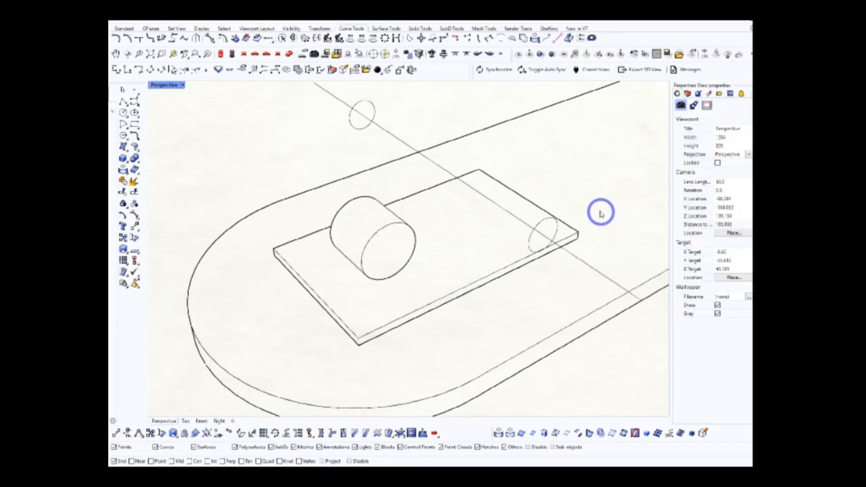
{"action": "right_click_drag", "start_coordinate": [437, 224], "coordinate": [403, 227]}
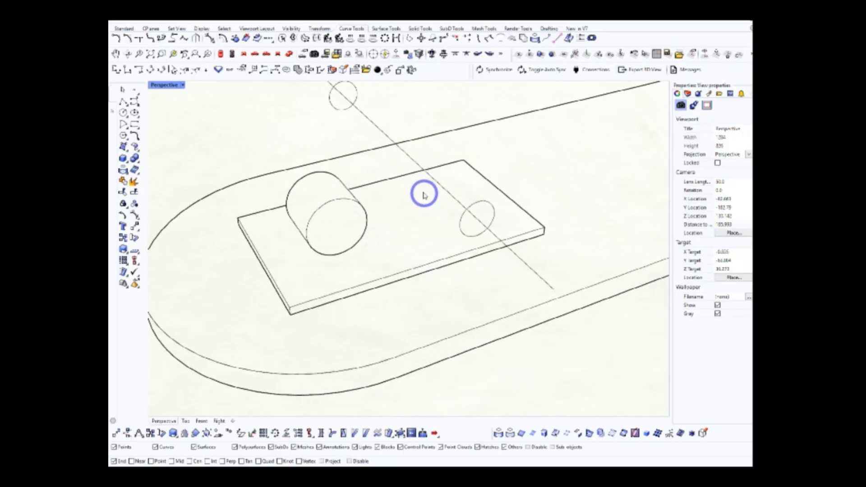
{"action": "right_click_drag", "start_coordinate": [437, 215], "coordinate": [458, 267]}
{"action": "scroll", "coordinate": [448, 230], "scroll_direction": "down", "scroll_amount": 4}
{"action": "scroll", "coordinate": [434, 267], "scroll_direction": "up", "scroll_amount": 2}
{"action": "scroll", "coordinate": [434, 239], "scroll_direction": "up", "scroll_amount": 3}
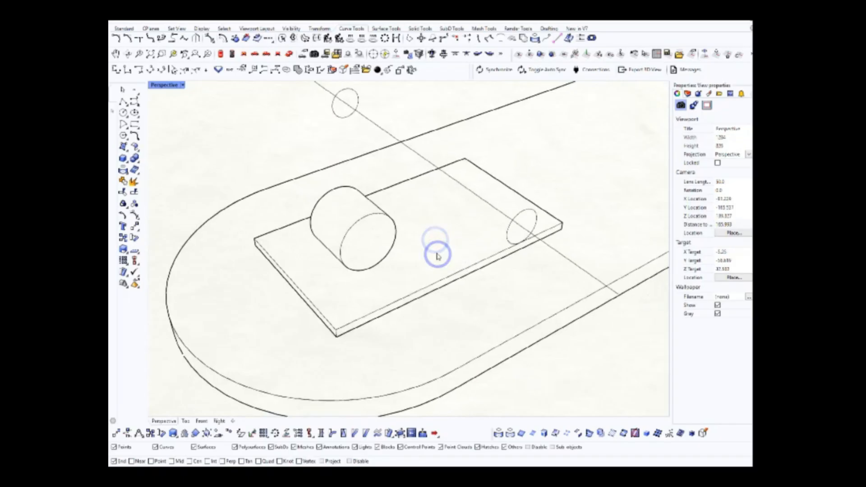
{"action": "right_click_drag", "start_coordinate": [437, 248], "coordinate": [437, 240]}
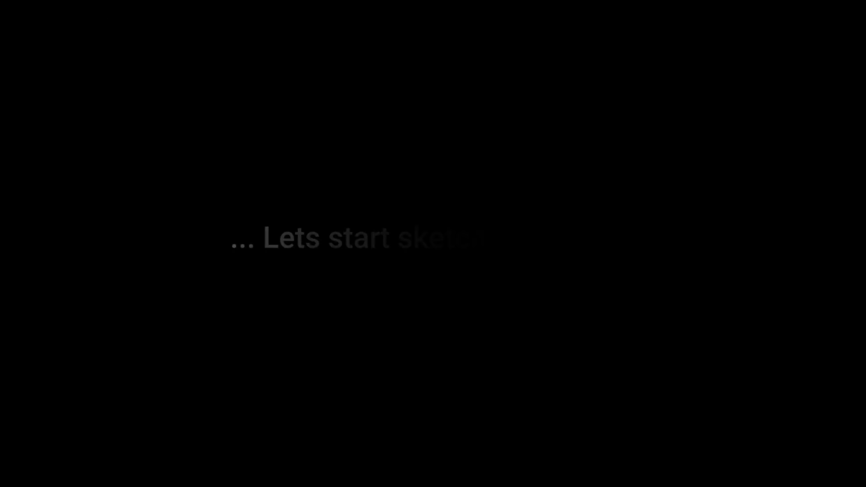